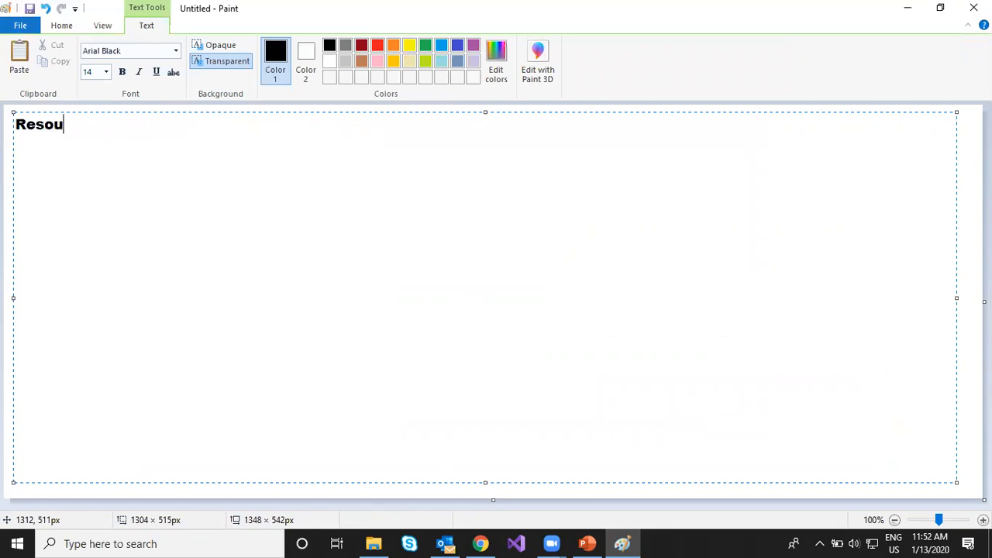
- Complete the first line of the text box as "Resource manager: is the model on which azure is currently running."
text(an)
key(BackSpace)
key(BackSpace)
text(nager: )
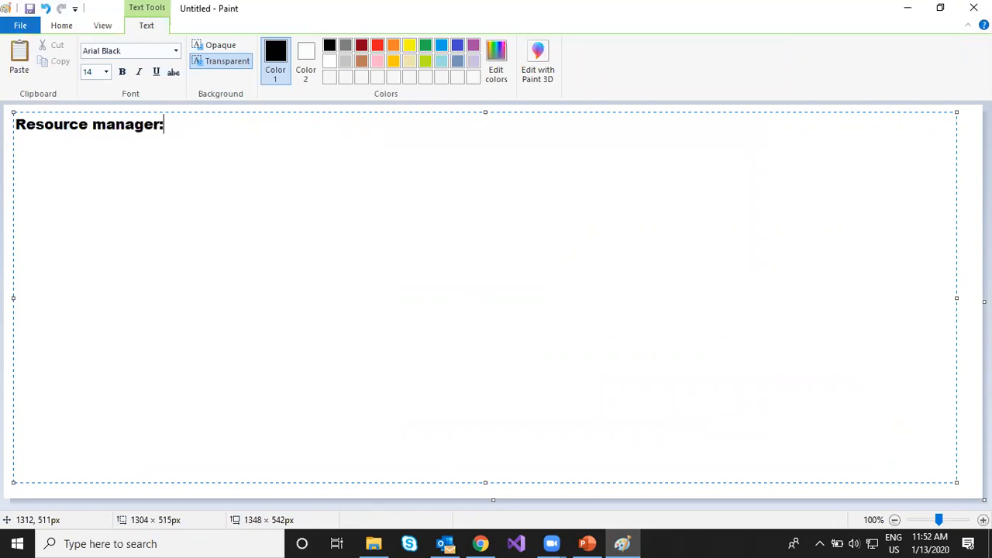
text(is the model on which azure is currently running)
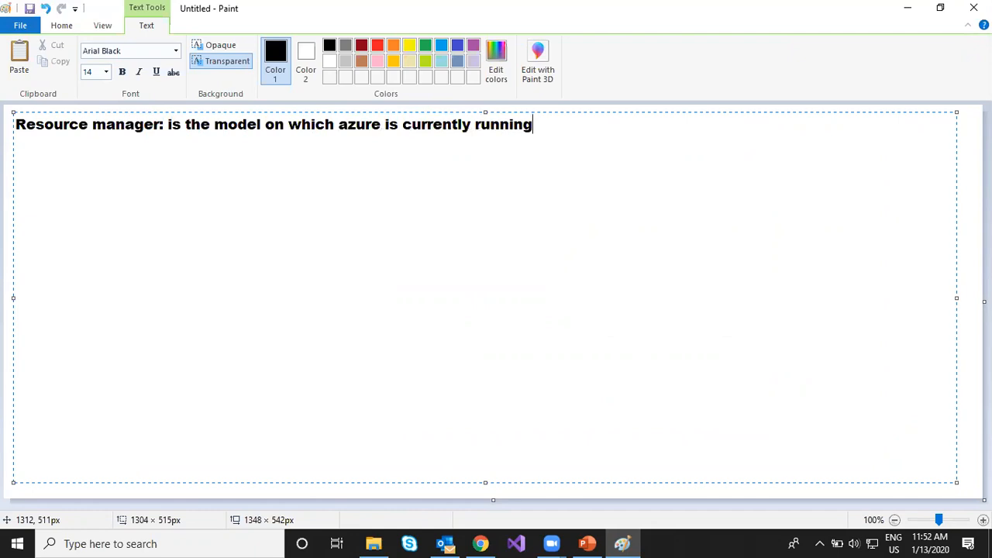
text(.)
- Add a new paragraph after a blank line reading "Resource Group: is a logical grouping of resources in azure."
key(Return)
key(Return)
text(Resource )
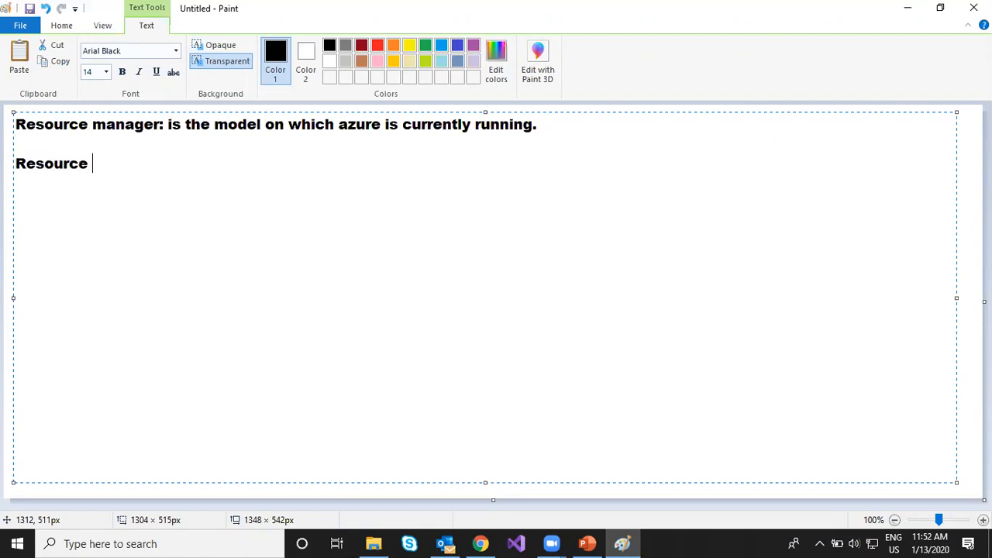
text(Group:)
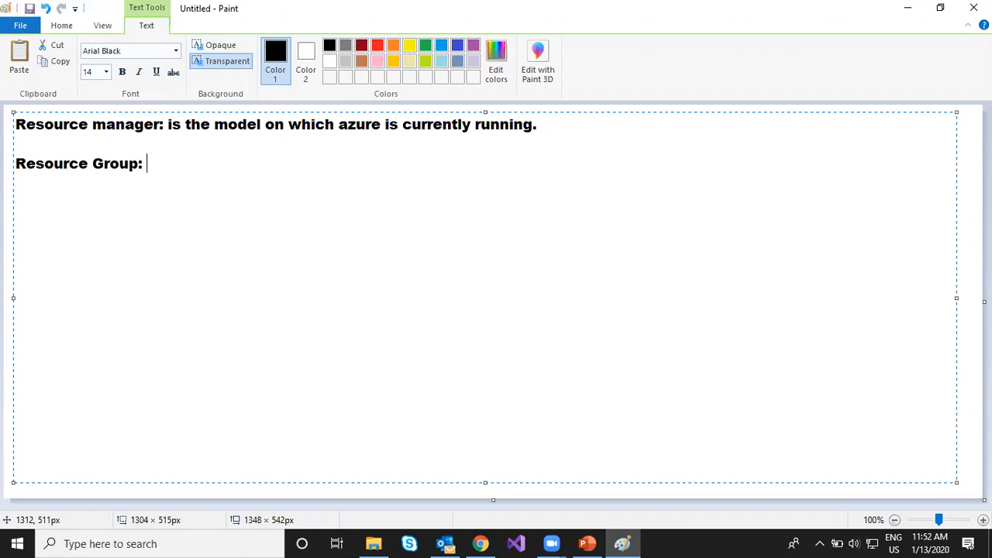
text( is a logical grouping)
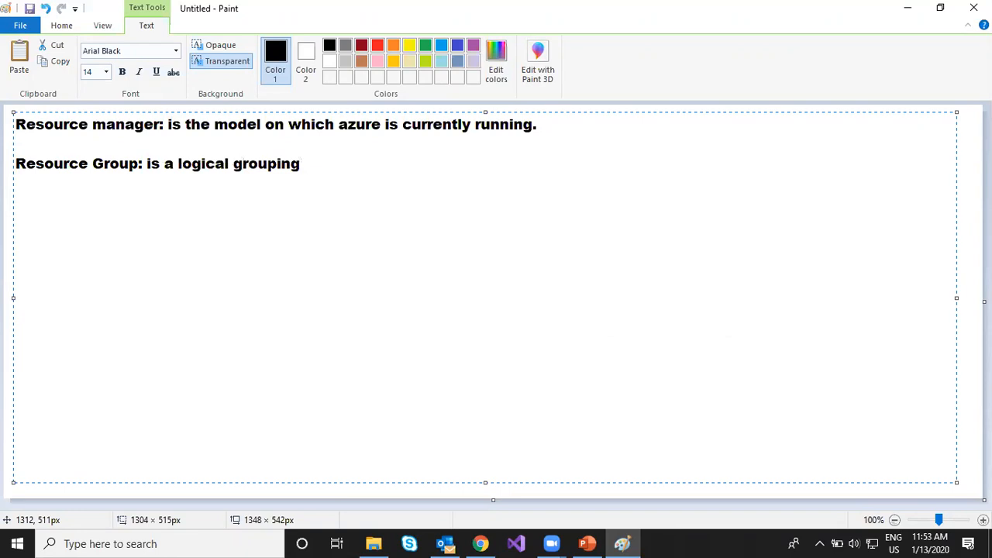
text( of resources )
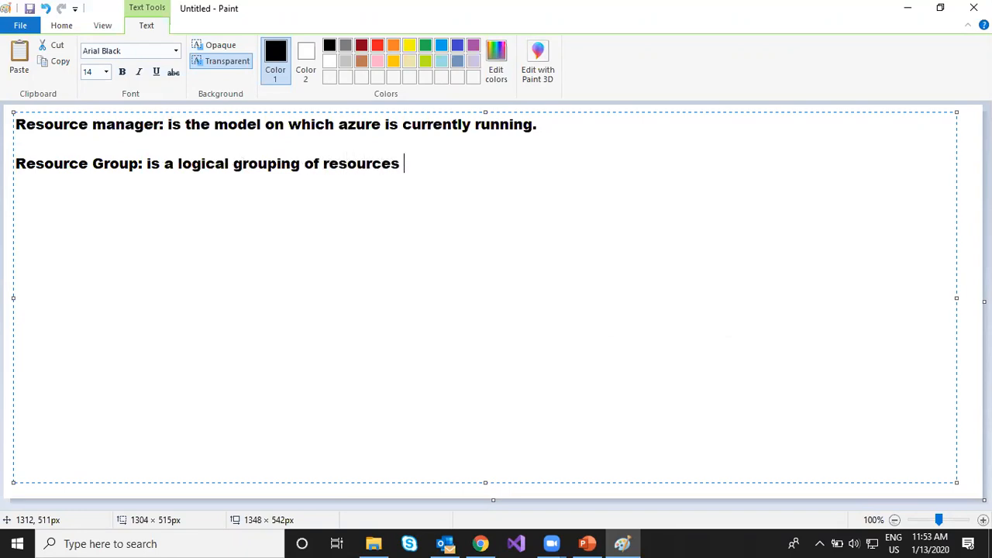
text(in azure. it i)
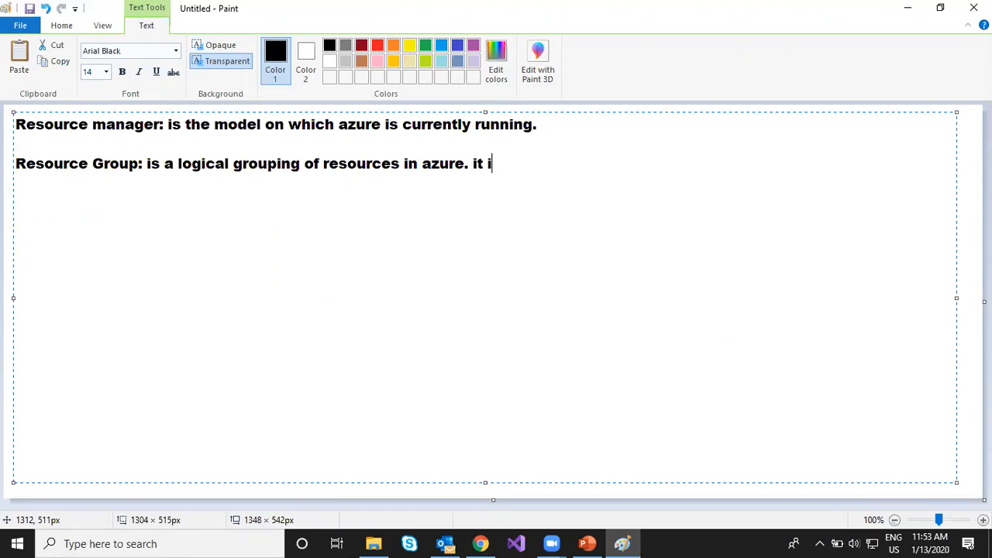
text(s a management level)
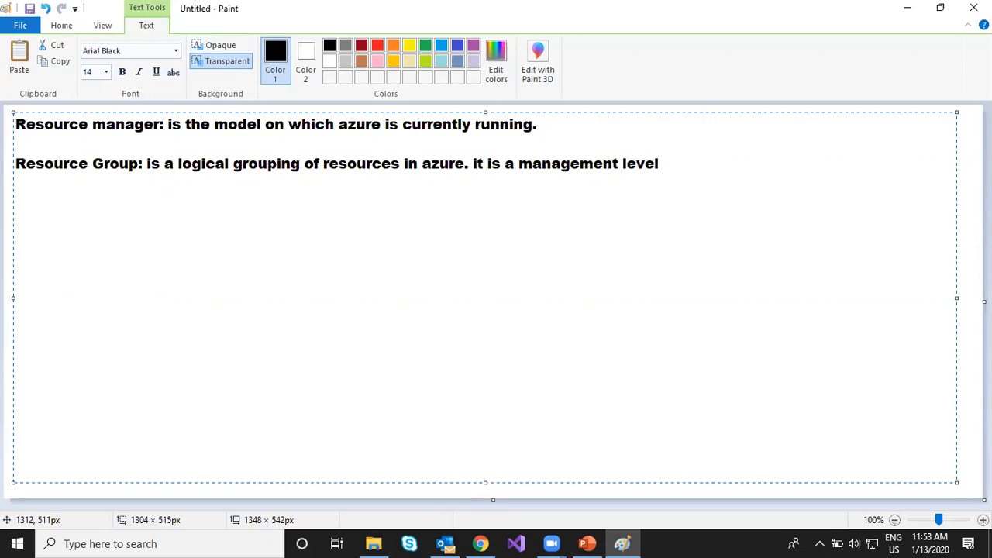
text(, used to mana)
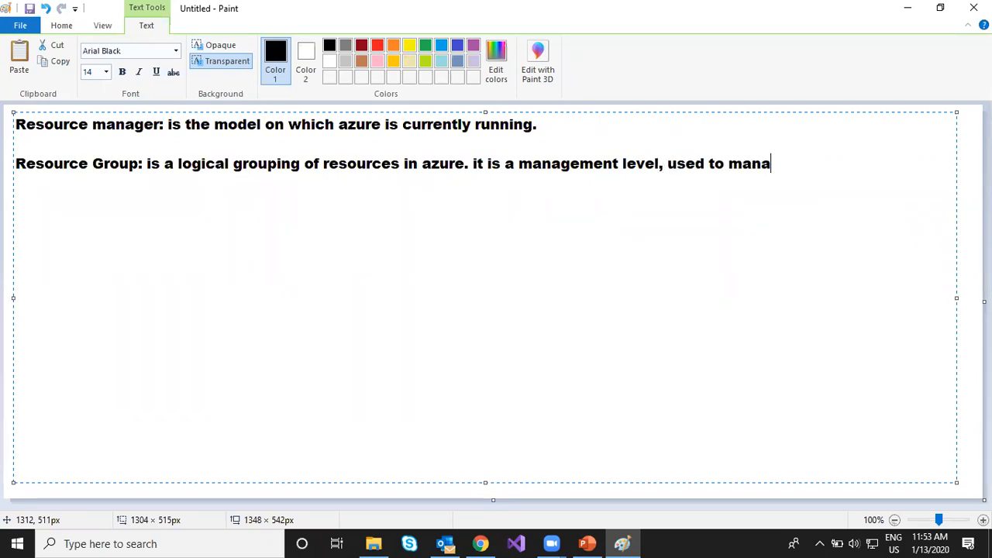
text(ge multiple )
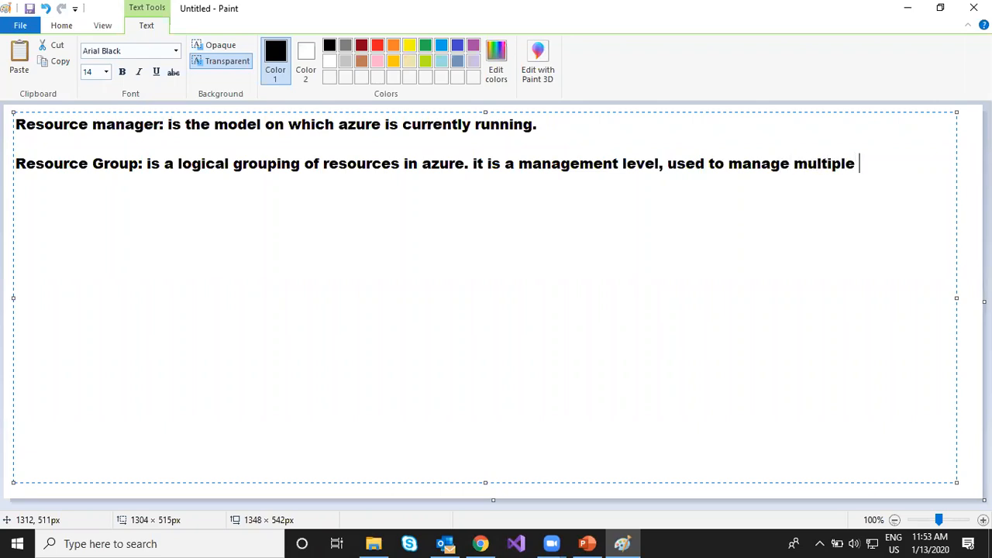
text(resource)
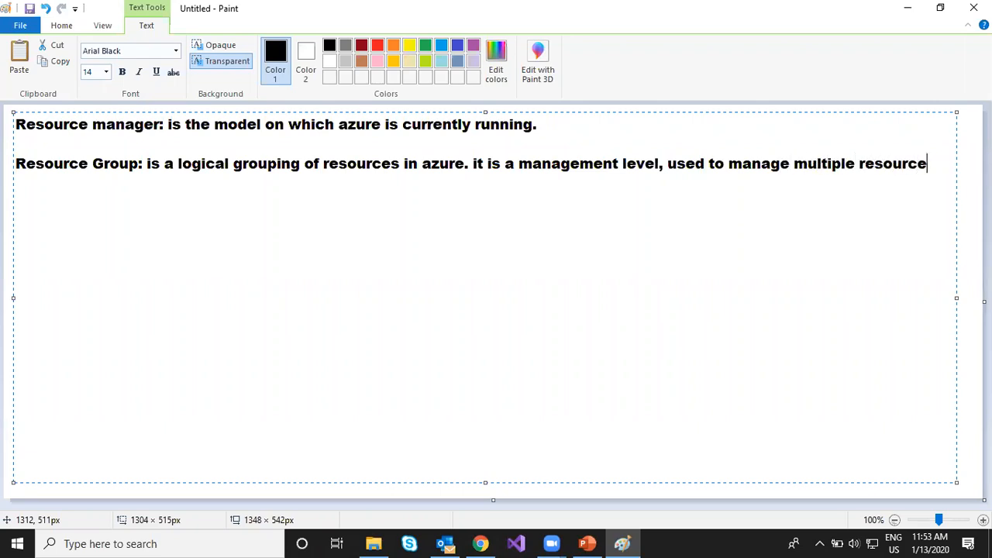
text(s at once)
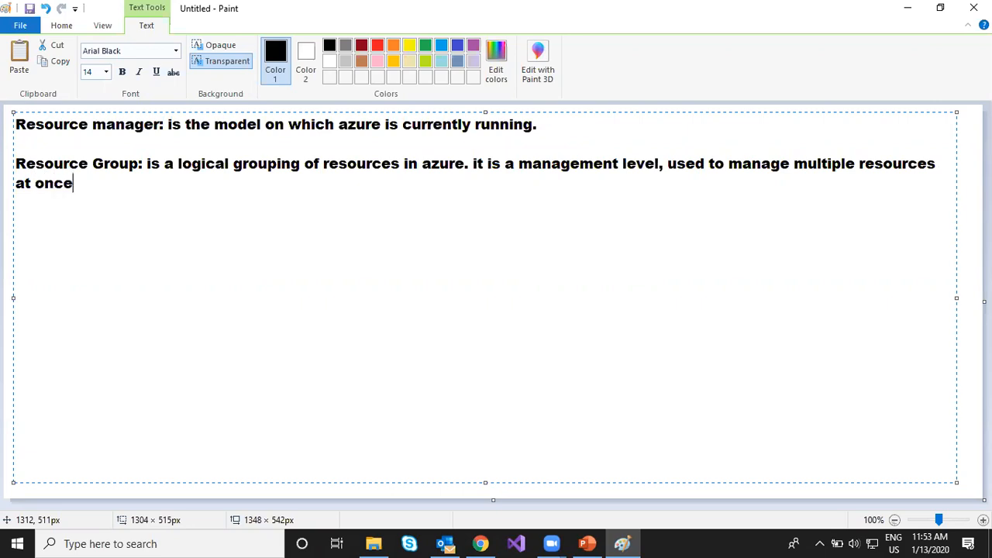
text(, Iike appli)
- Extend the Resource Group sentence with "like applying access control, azure policies"
key(BackSpace)
text(y)
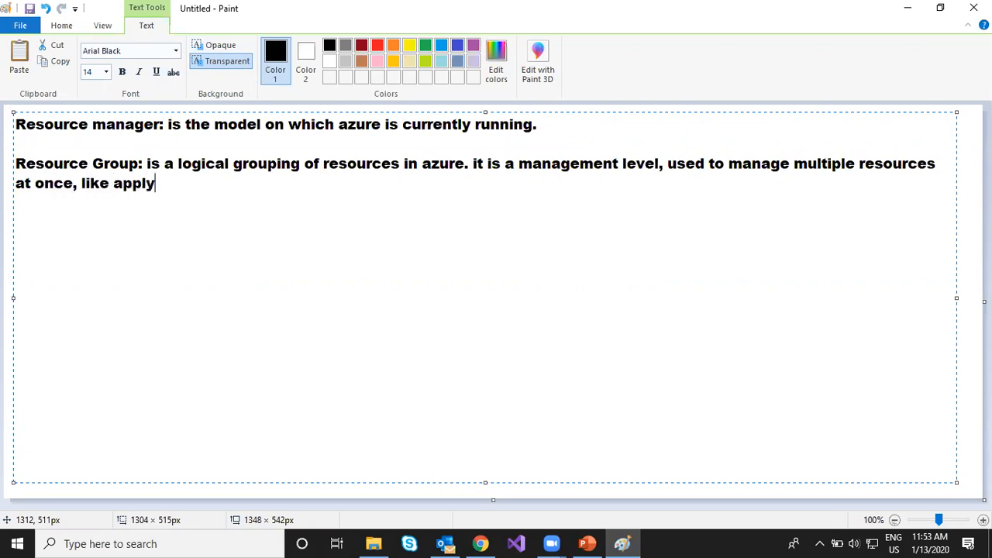
text(ing access)
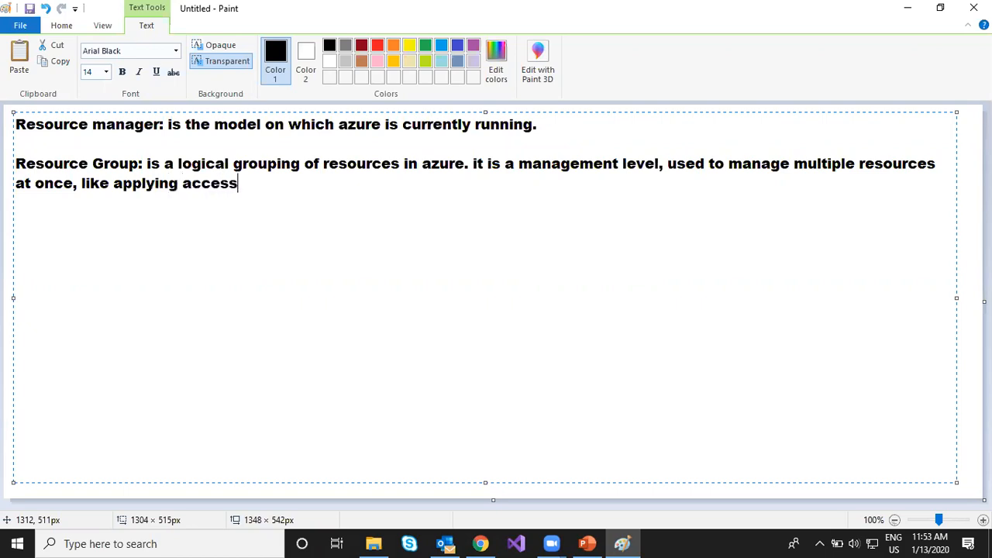
text( control, policies)
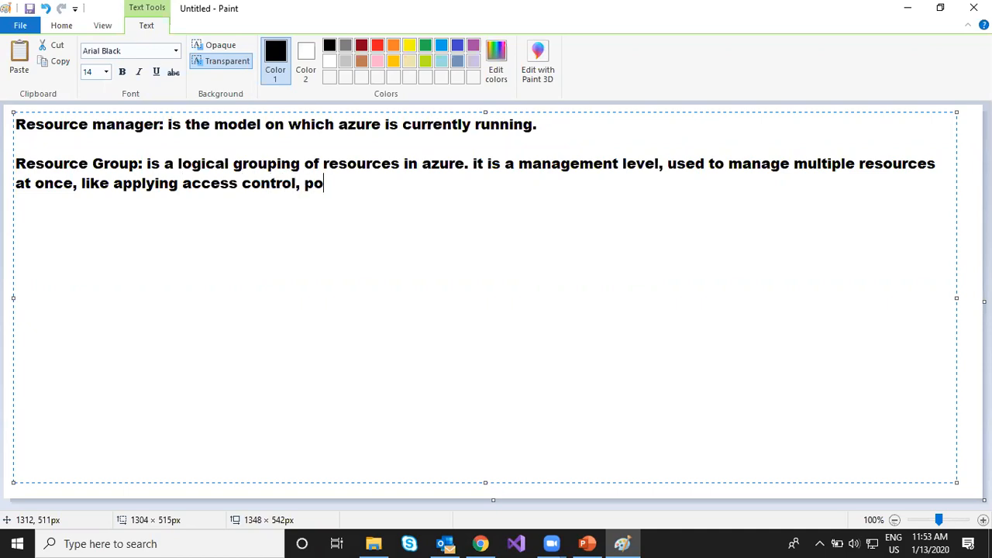
key(Left)
key(Left)
key(Left)
key(Left)
key(Left)
key(Left)
key(Left)
key(Left)
text(azure)
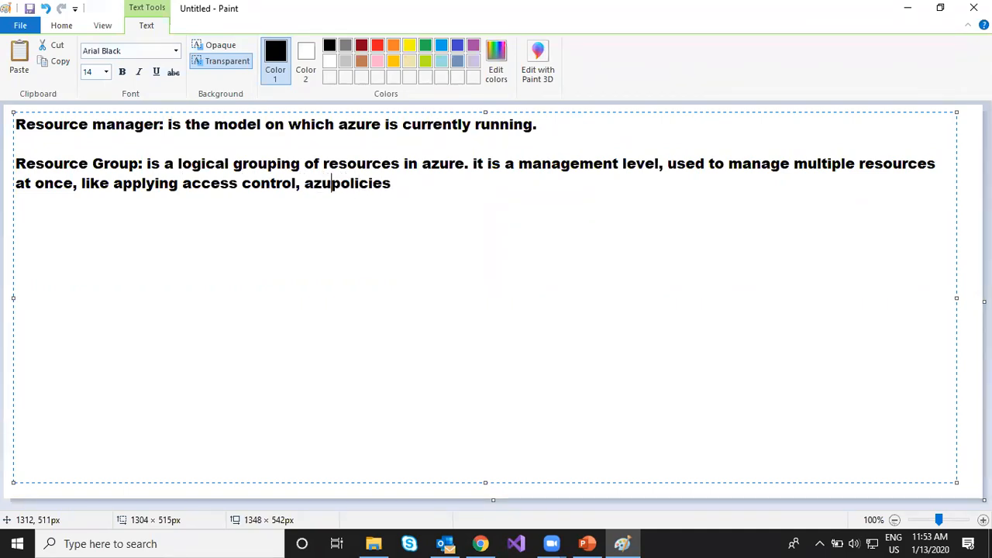
key(Right)
key(Right)
key(Right)
key(Right)
key(Right)
key(Right)
key(Right)
key(Right)
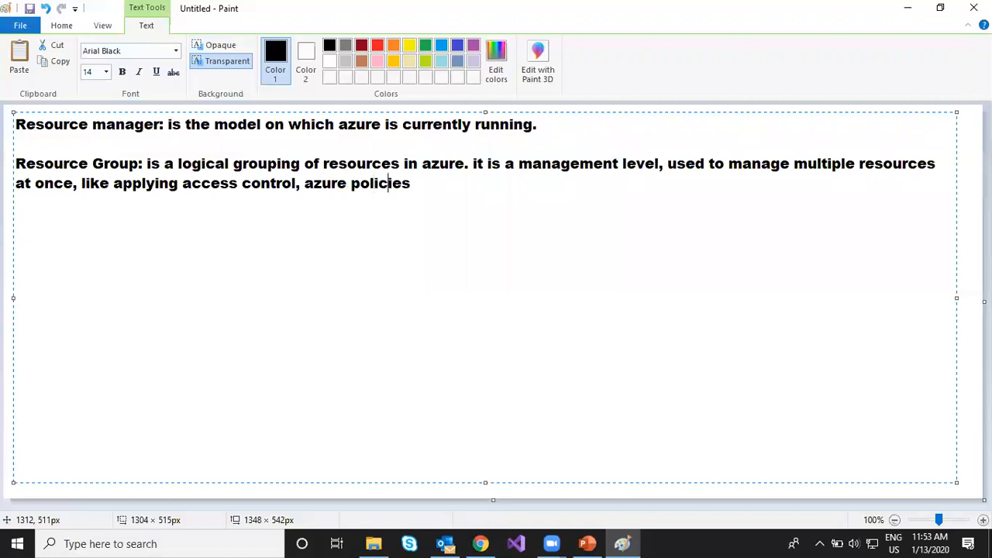
- Finish the Resource Group sentence with "and monitor deployments in a particular resource group."
text(and monito)
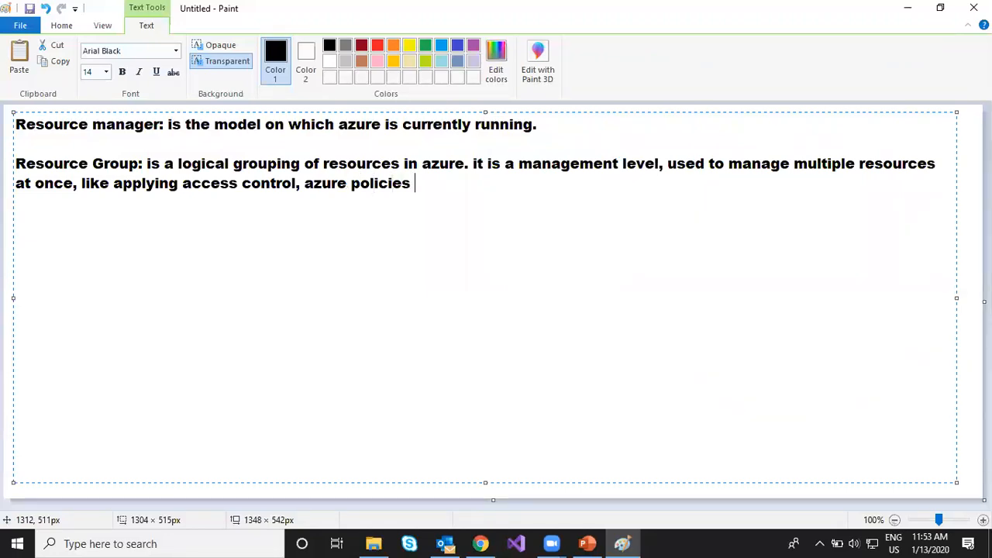
text(r )
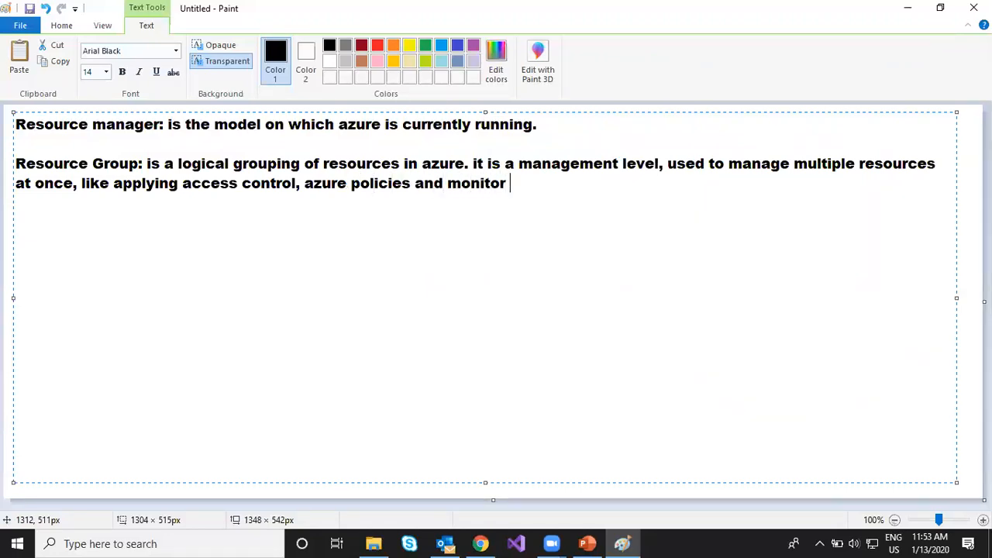
text(deplo)
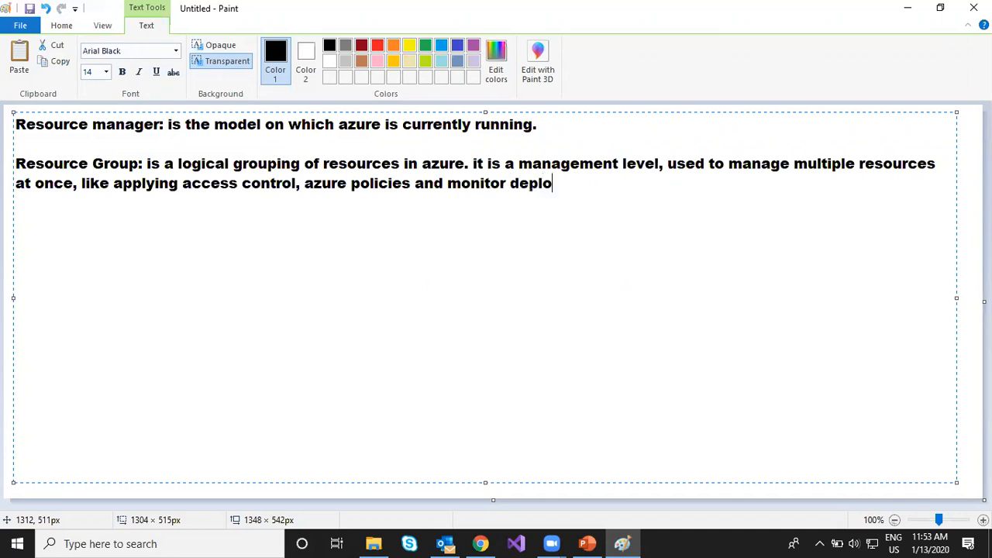
text(yments i)
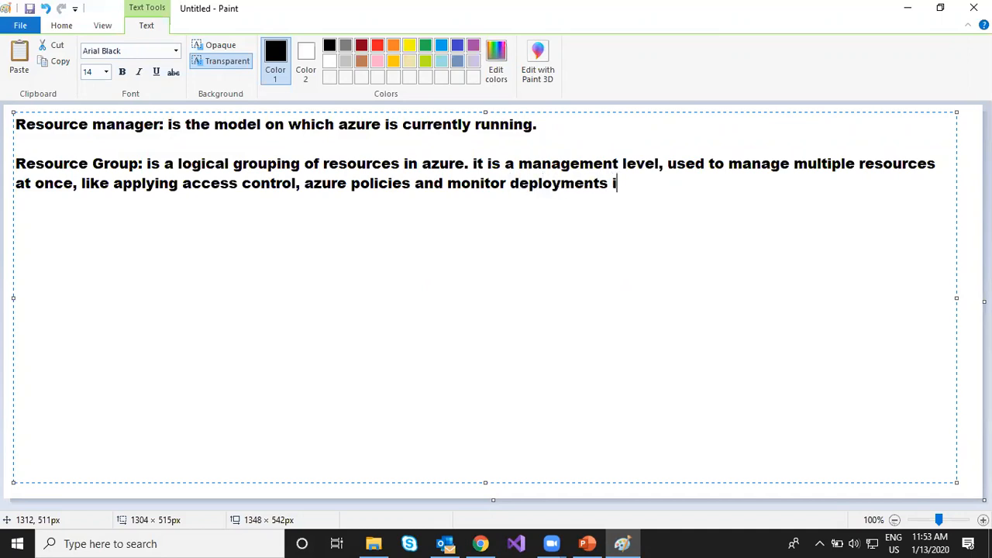
text(n a particular resour)
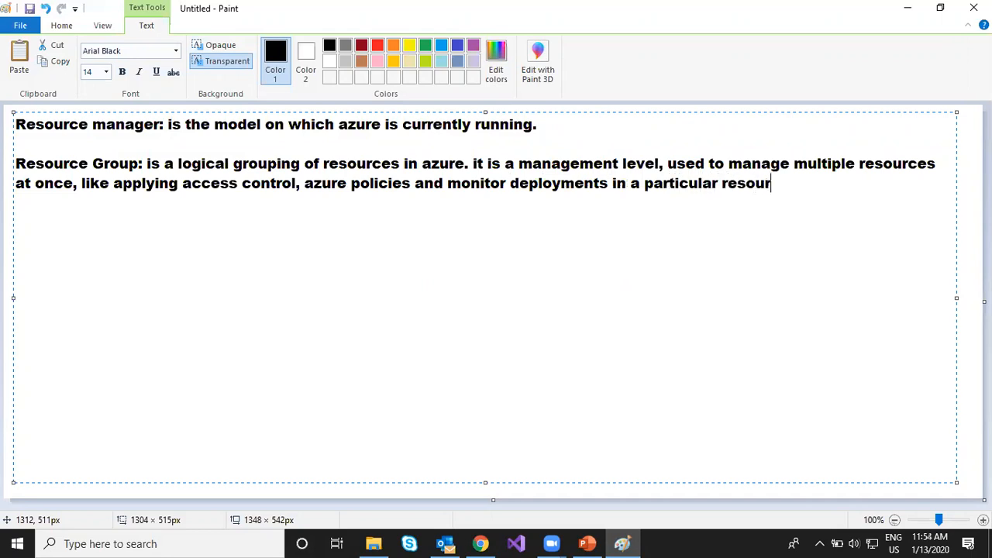
text(ce group.)
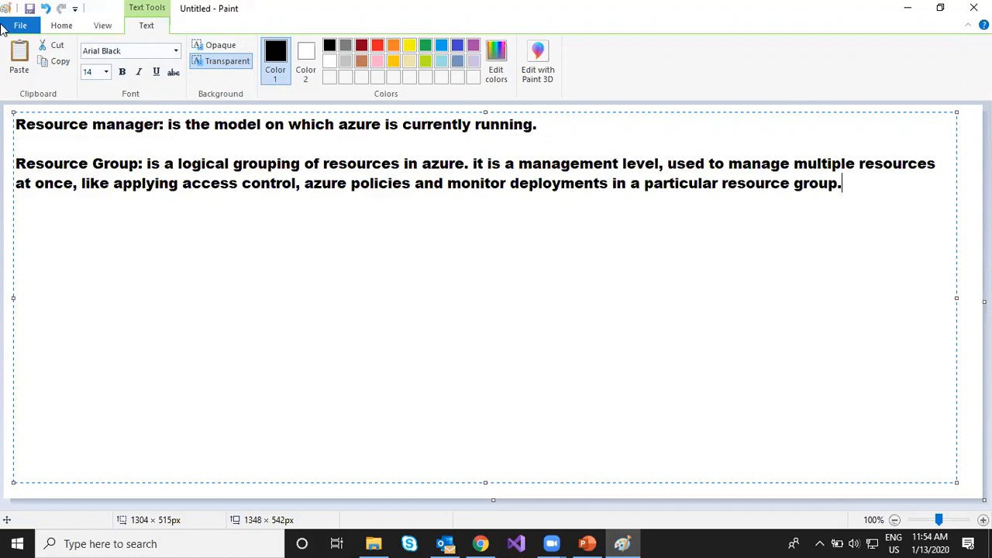
- Switch to the Azure portal in Chrome and start creating a new resource group from the resource groups list
click(481, 544)
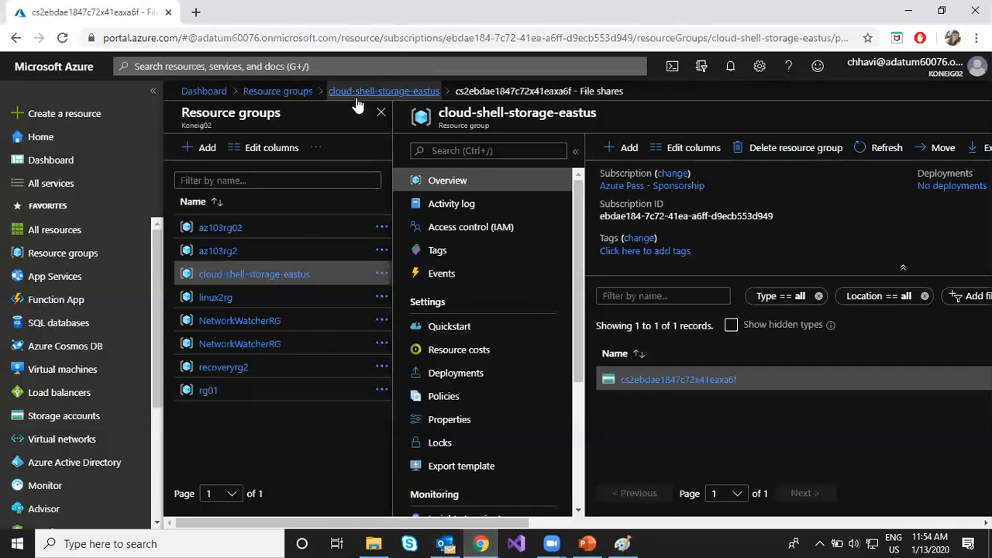
click(203, 92)
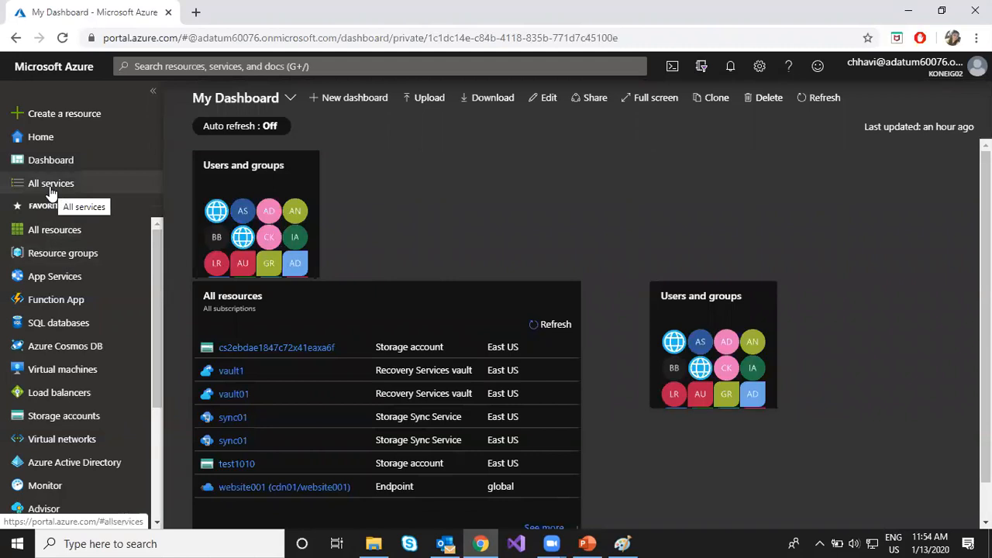
click(58, 257)
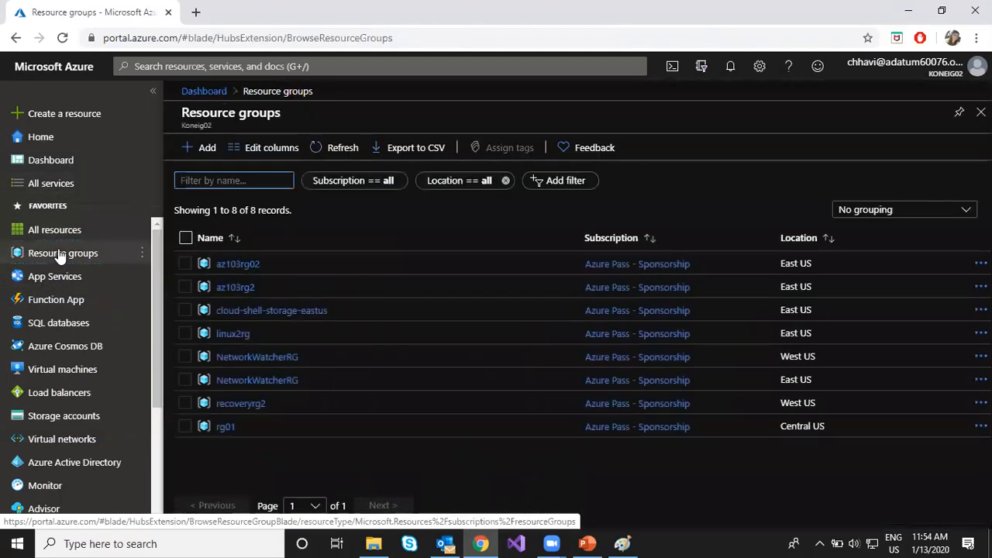
click(182, 149)
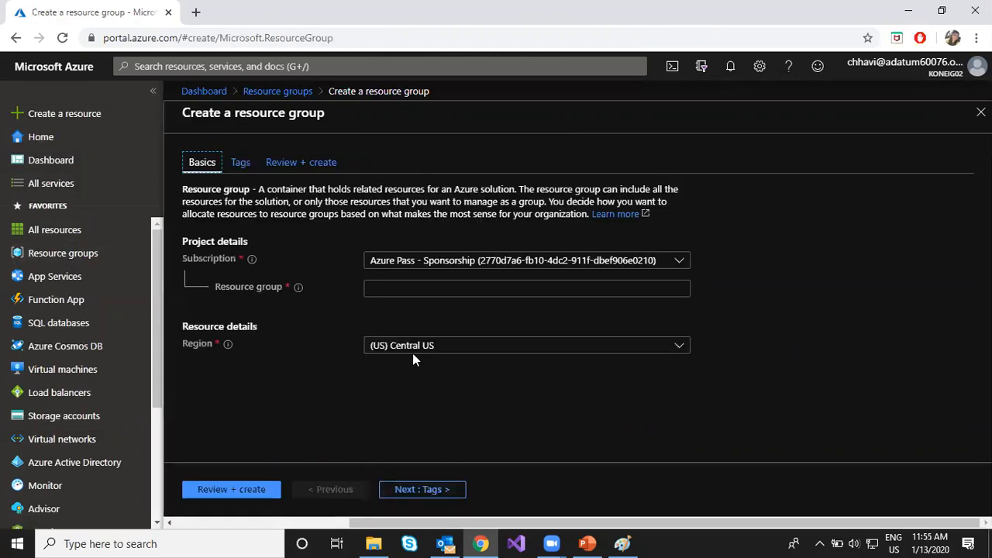
- Choose the second Azure Pass - Sponsorship subscription for the new resource group
click(505, 260)
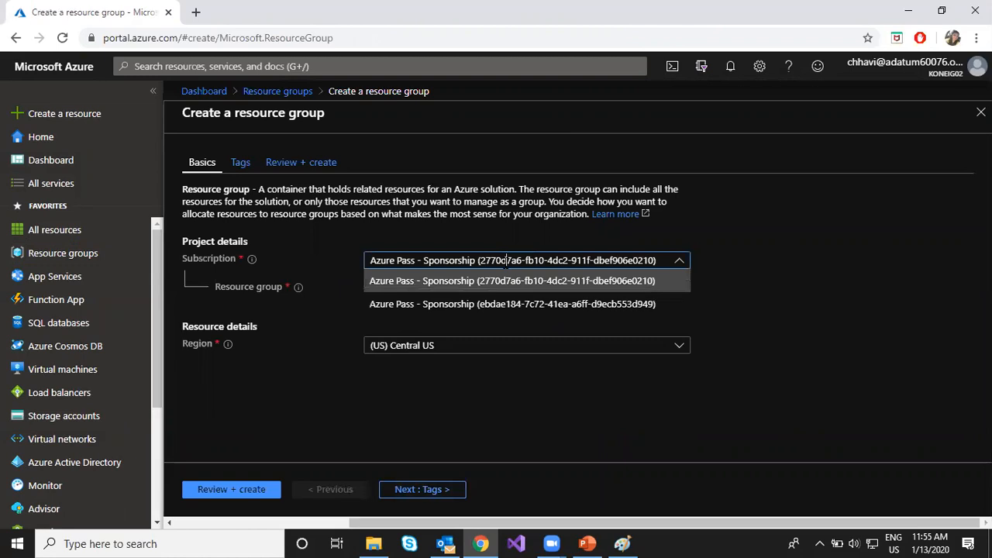
click(510, 281)
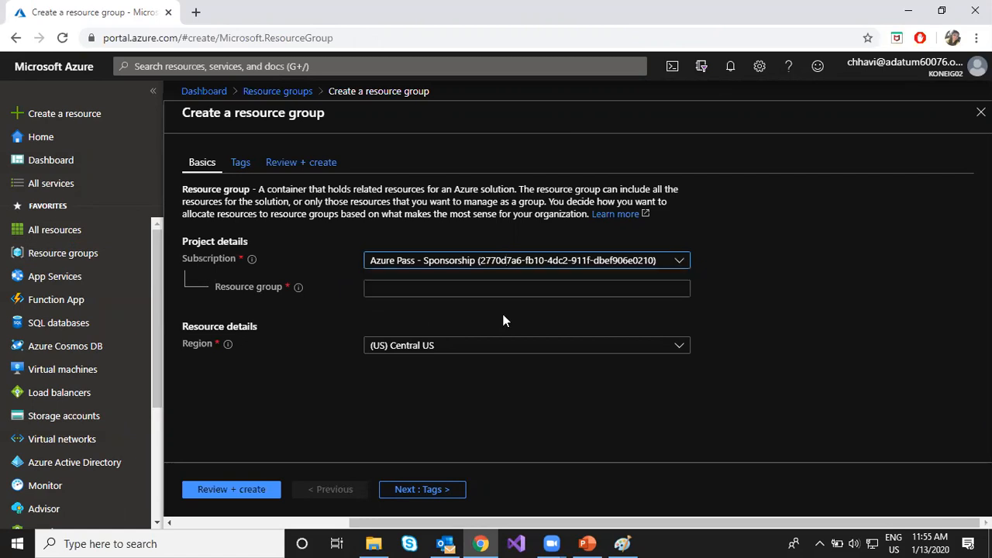
click(509, 258)
click(511, 305)
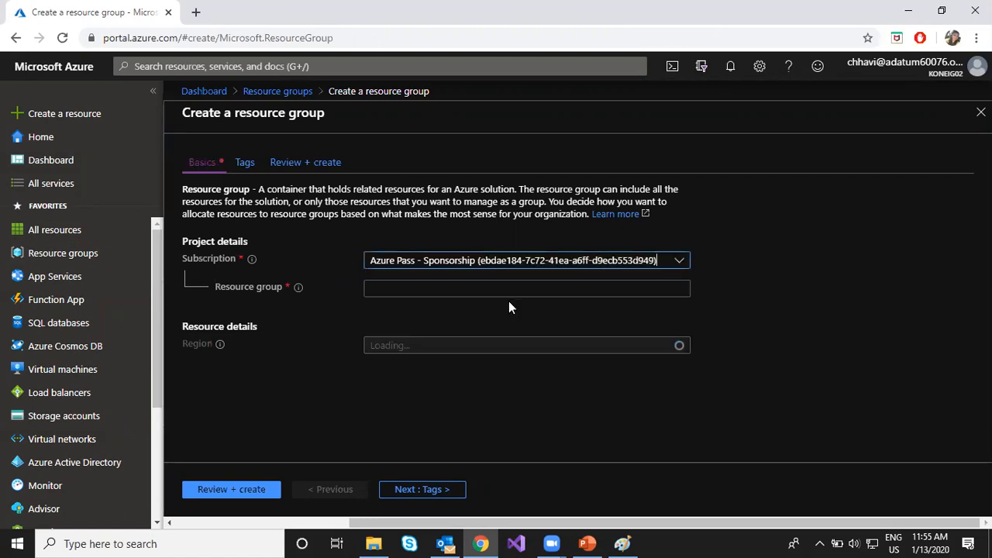
- Name the resource group Hcl103rg and set its region to (US) East US
click(499, 288)
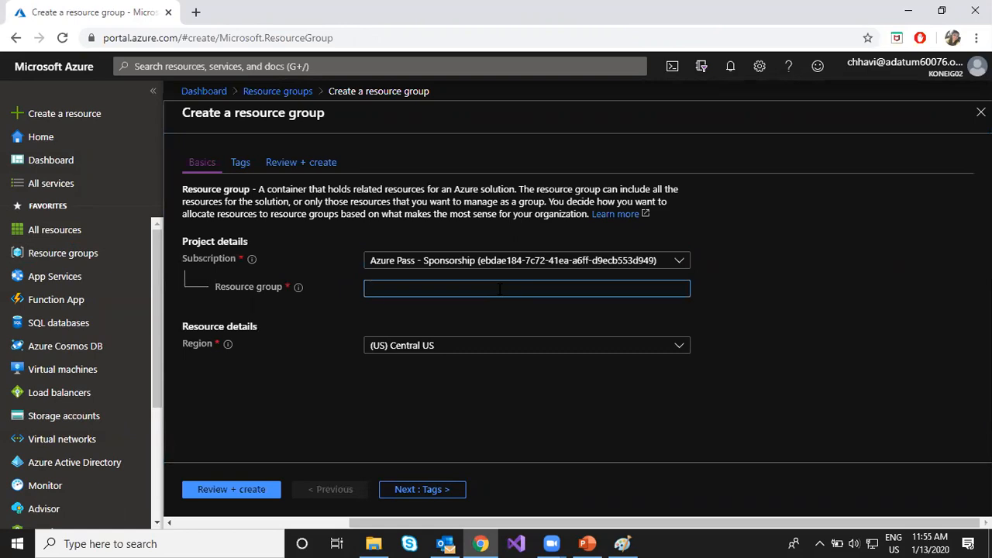
text(Hcl)
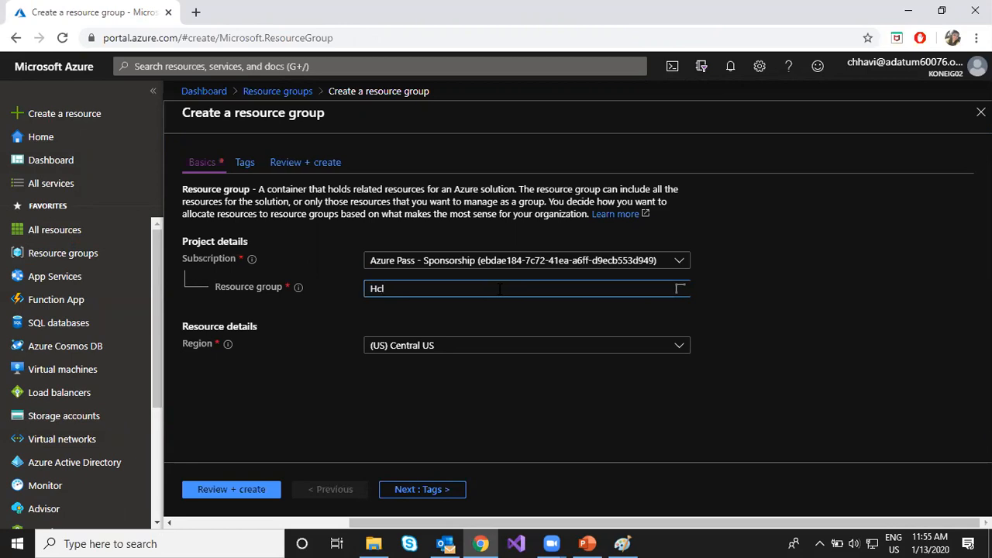
text(103rg)
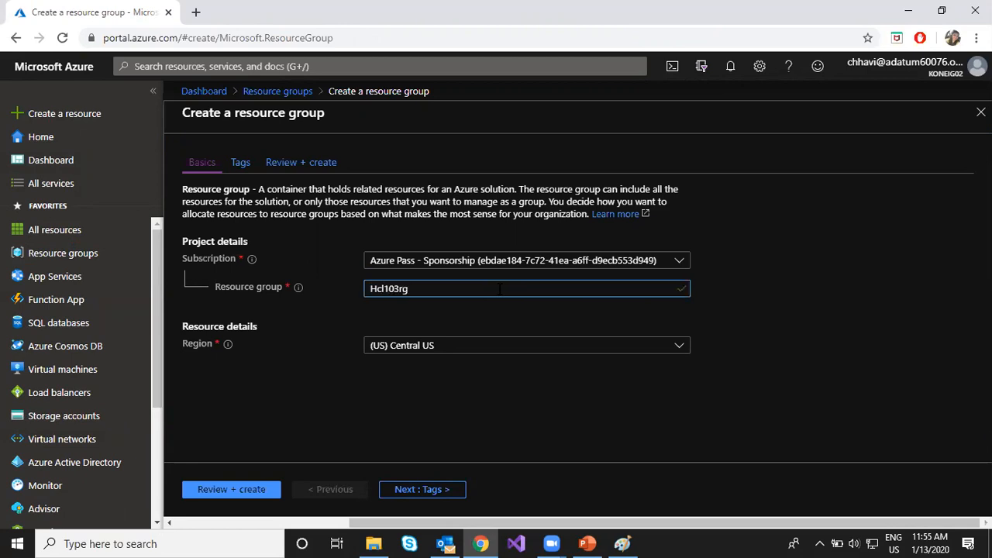
click(438, 349)
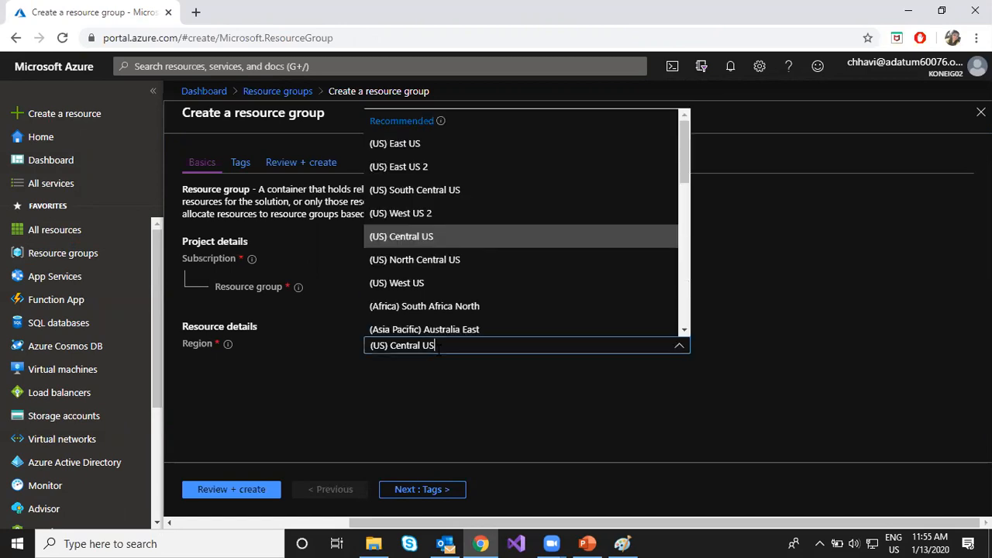
click(416, 146)
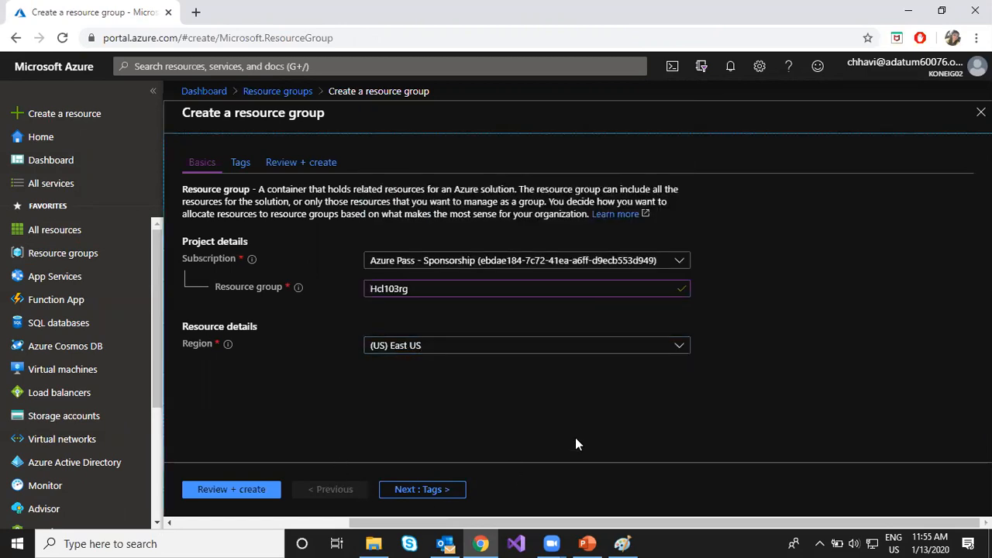
- Switch to the Paint notes and insert a new first line beginning "Regions:" above the Resource manager line
click(627, 543)
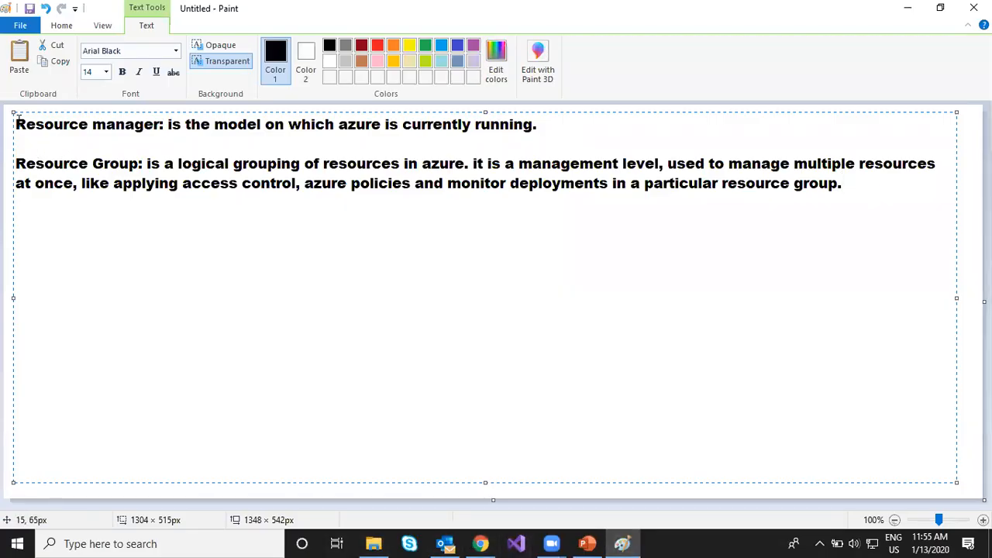
key(Return)
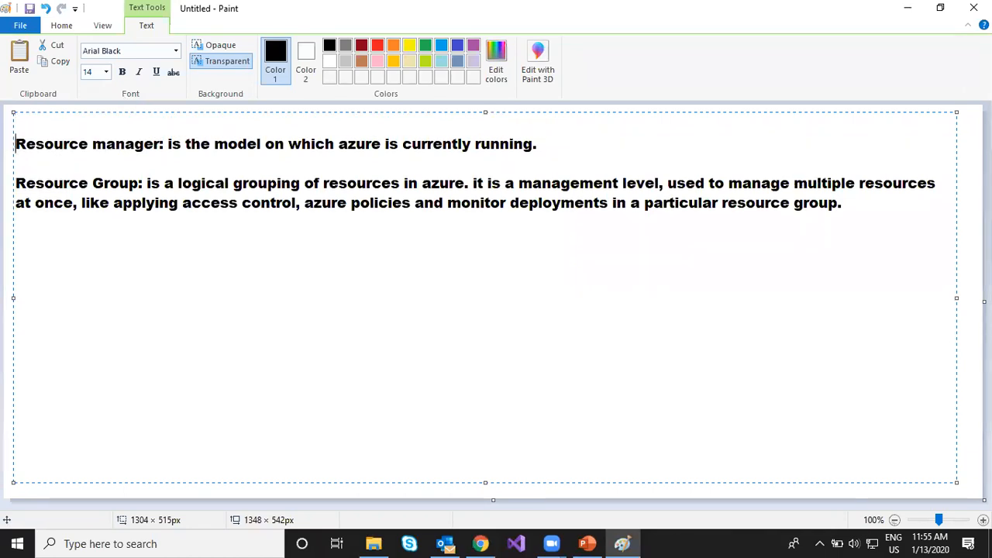
key(Up)
text(Regions:)
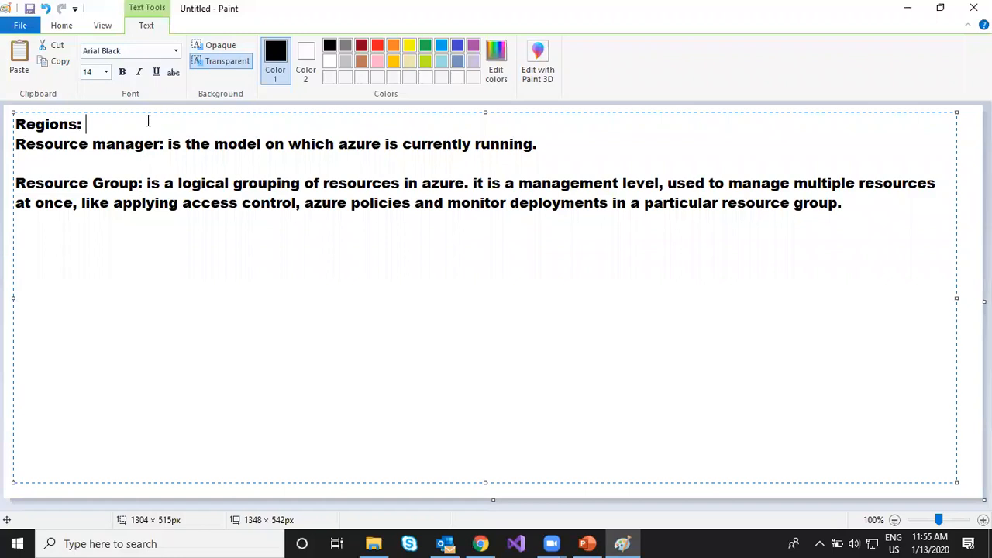
- Complete the Regions line with "refer to the location of datacenter of azure."
text(refer to t)
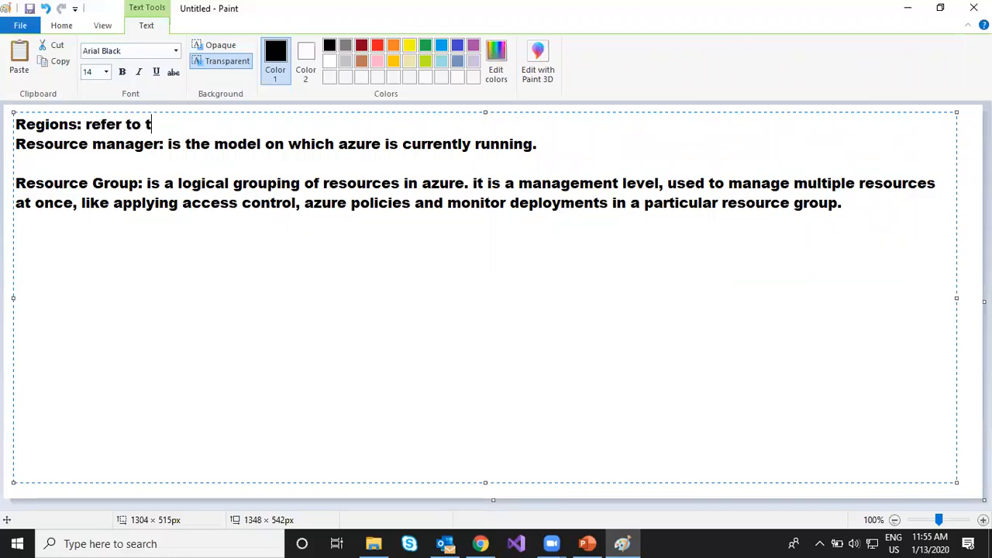
text(he locati)
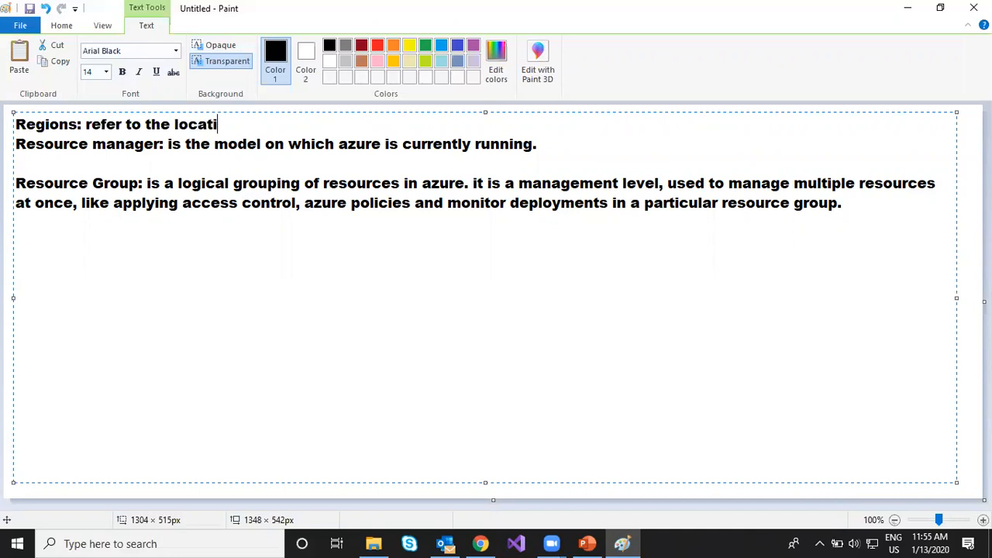
text(on of datacener)
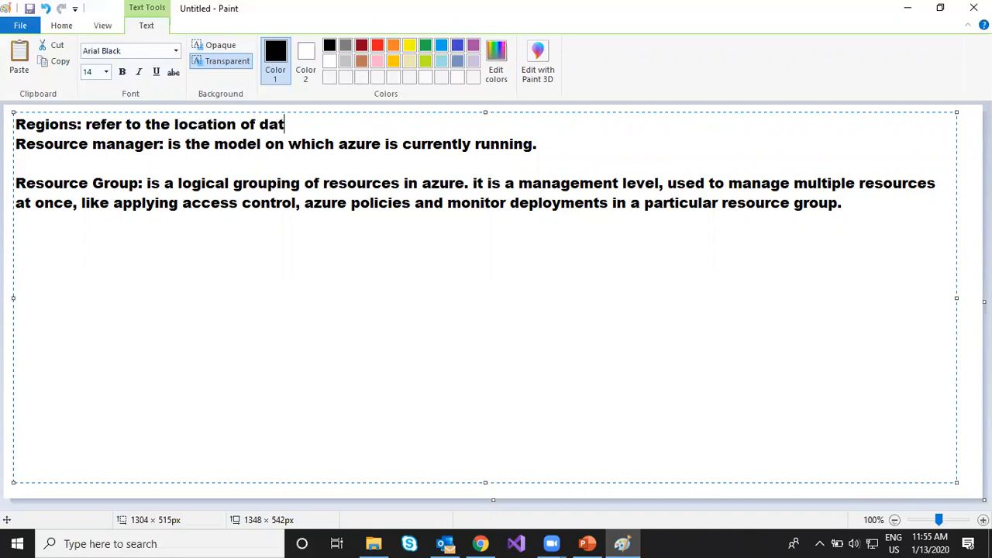
key(BackSpace)
key(BackSpace)
text(ter of azure.)
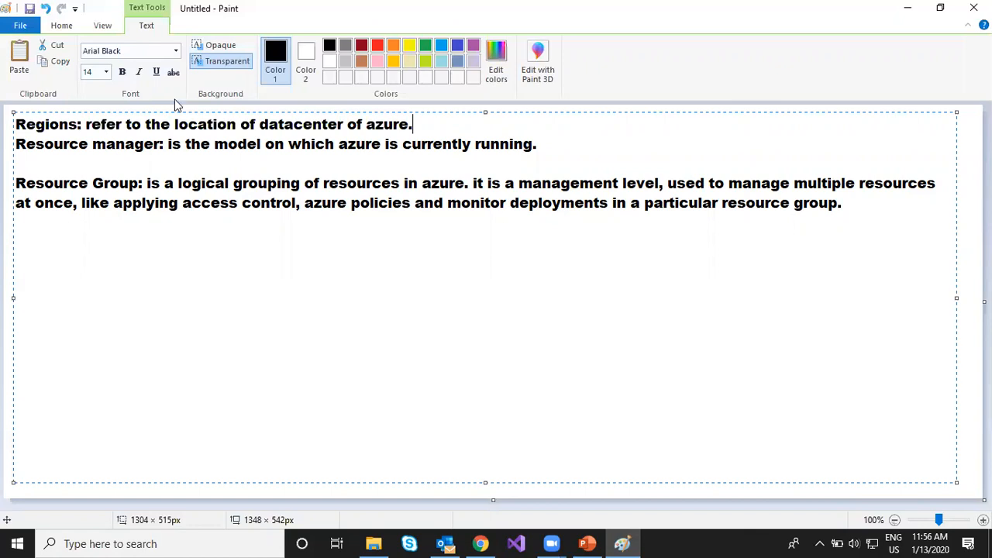
- Switch back to the Azure portal in Chrome, then review and create the resource group Hcl103rg
click(477, 544)
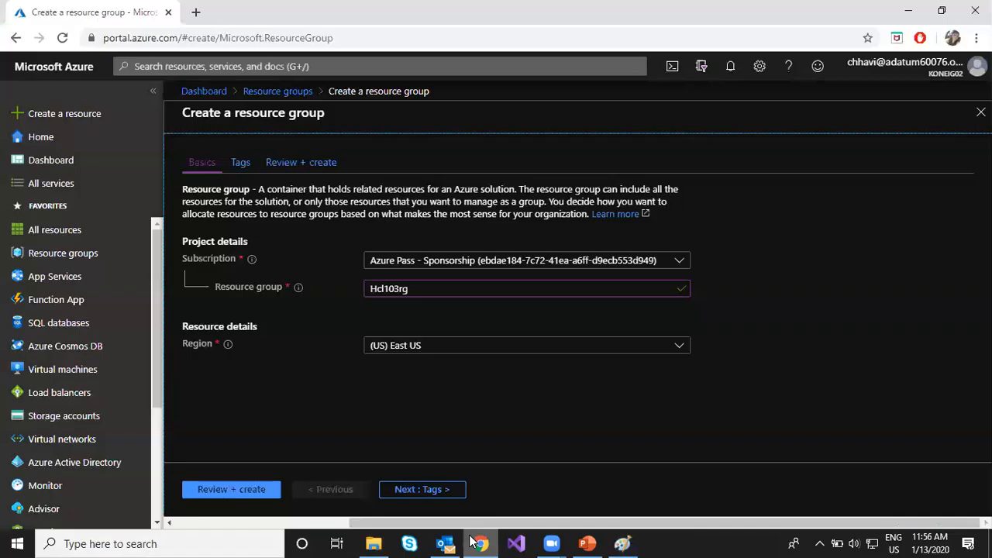
drag(234, 113, 328, 116)
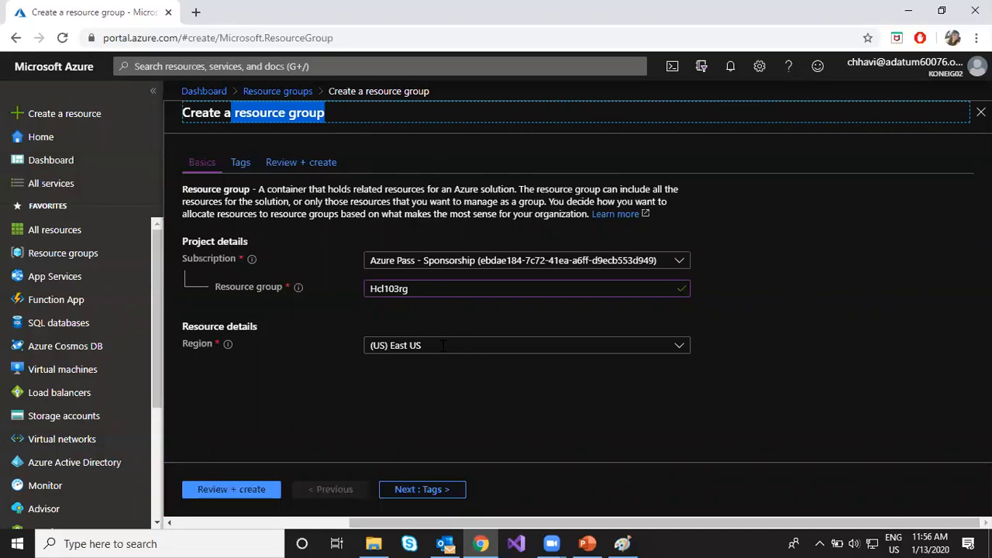
drag(444, 345, 354, 347)
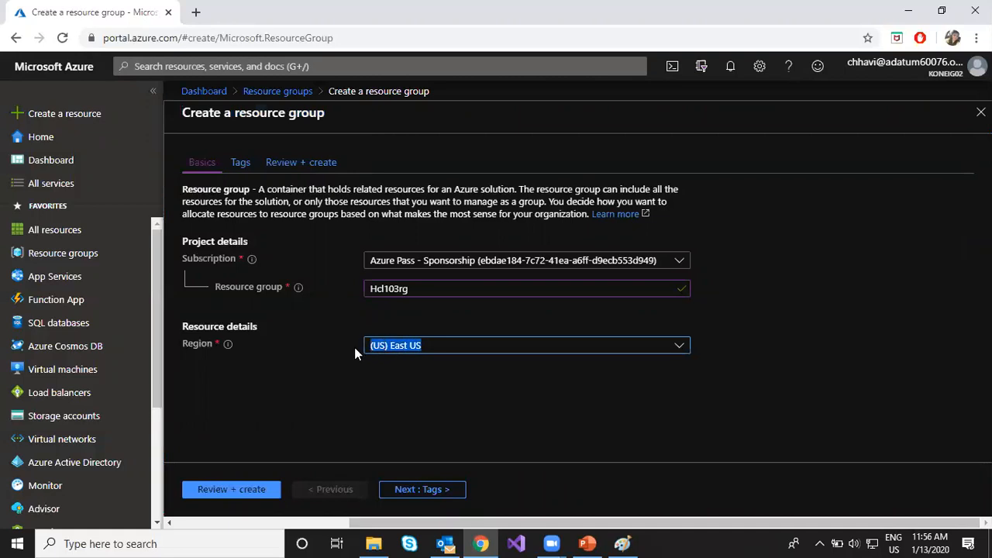
click(389, 390)
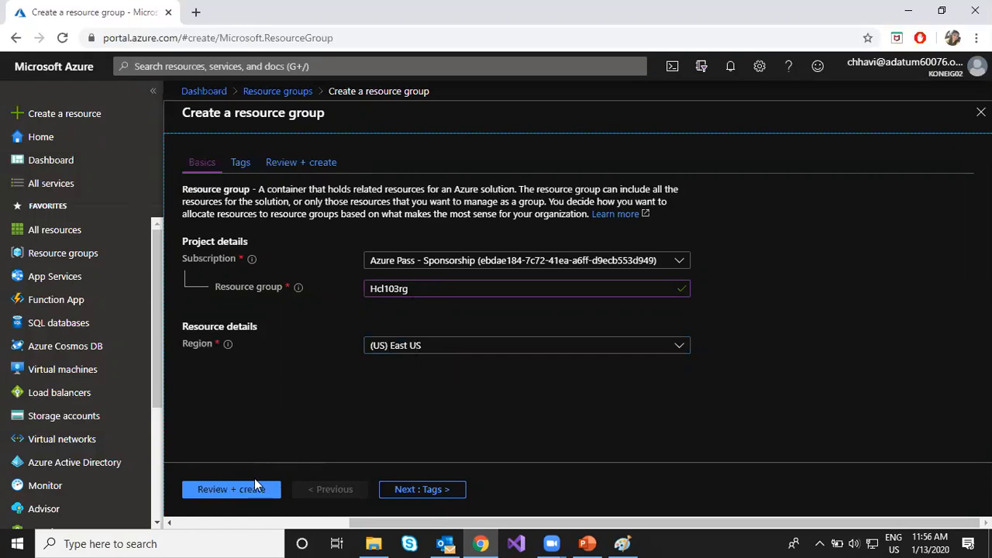
click(223, 495)
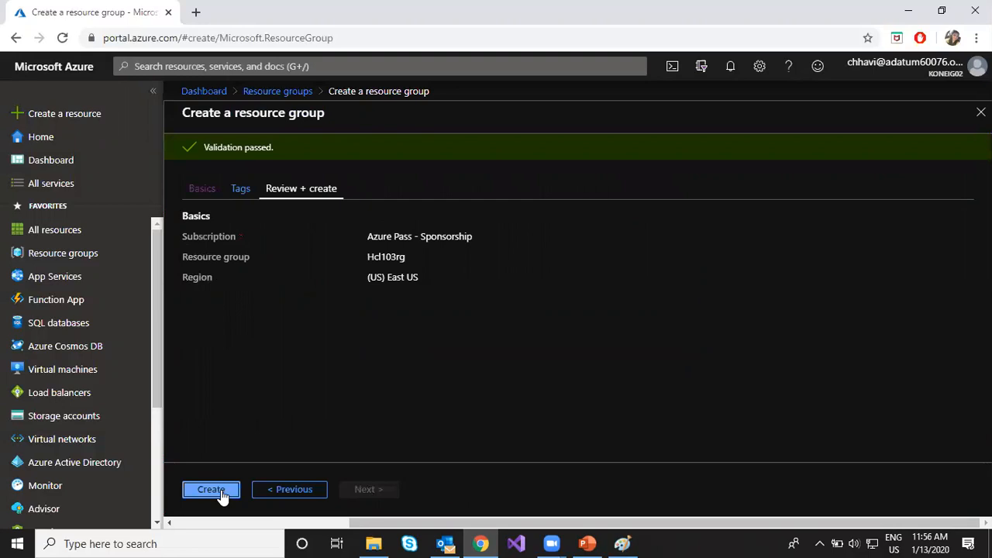
click(221, 491)
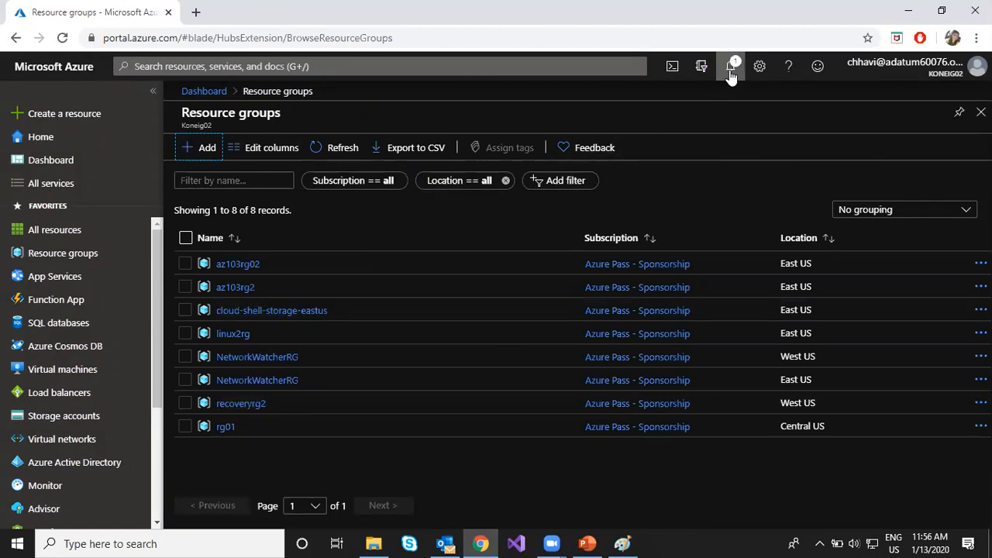
- Filter the resource groups list to only the second Azure Pass - Sponsorship subscription and refresh it
click(323, 149)
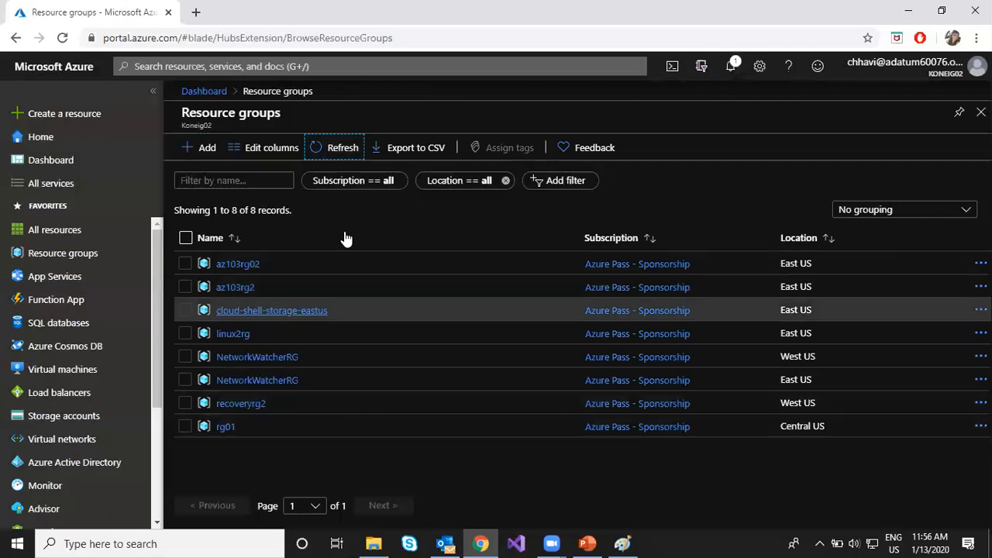
click(364, 181)
click(397, 242)
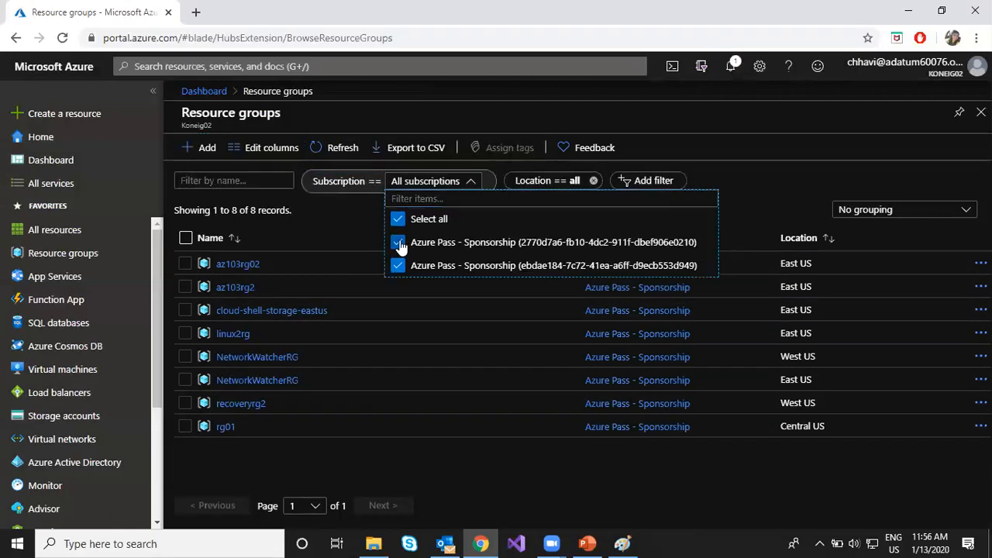
click(349, 222)
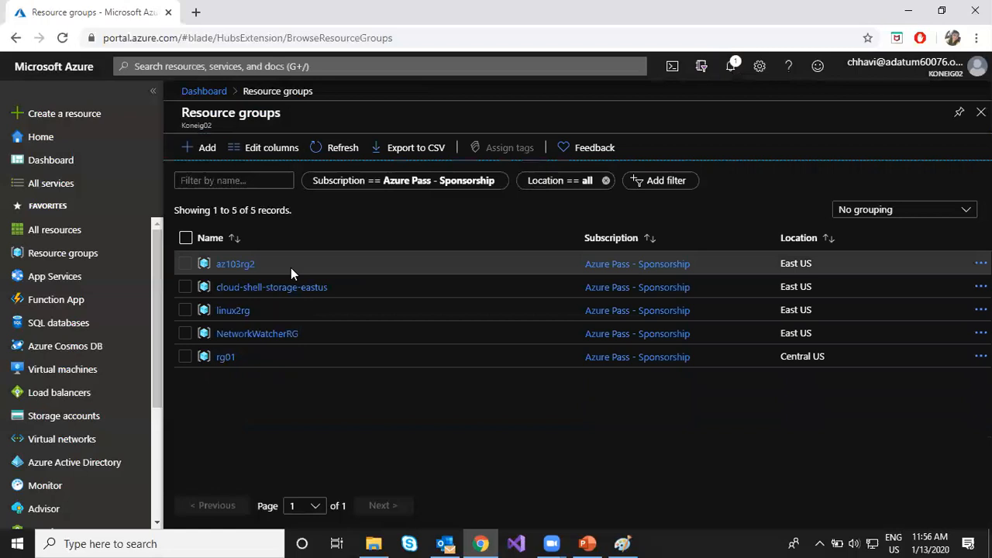
click(330, 148)
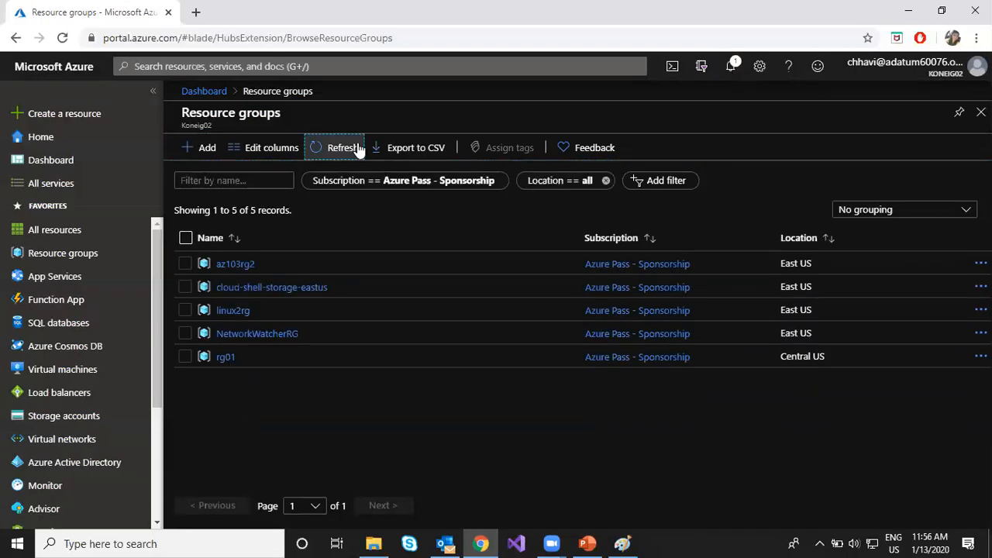
- Open Hcl103rg from its creation notification, then select and reopen it from the resource groups list
click(728, 76)
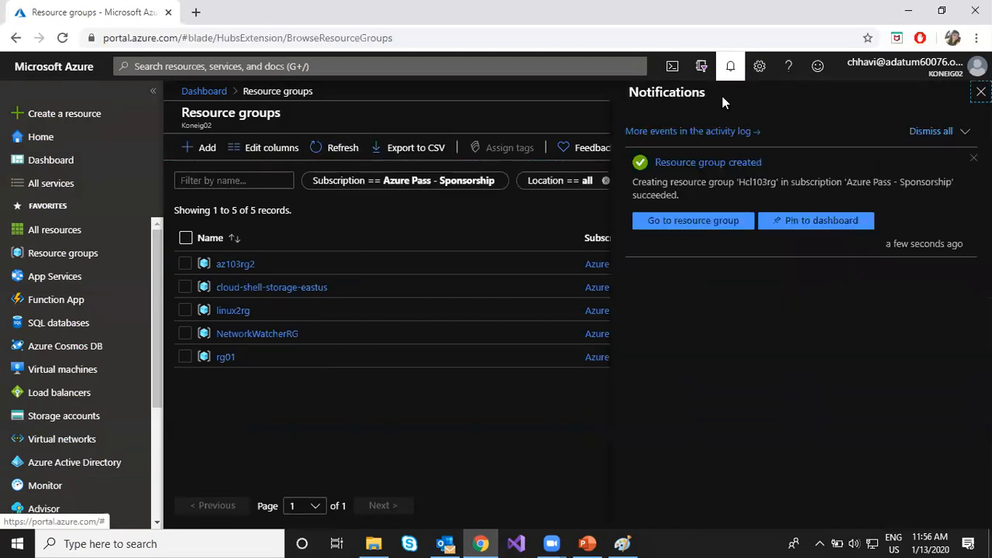
click(689, 226)
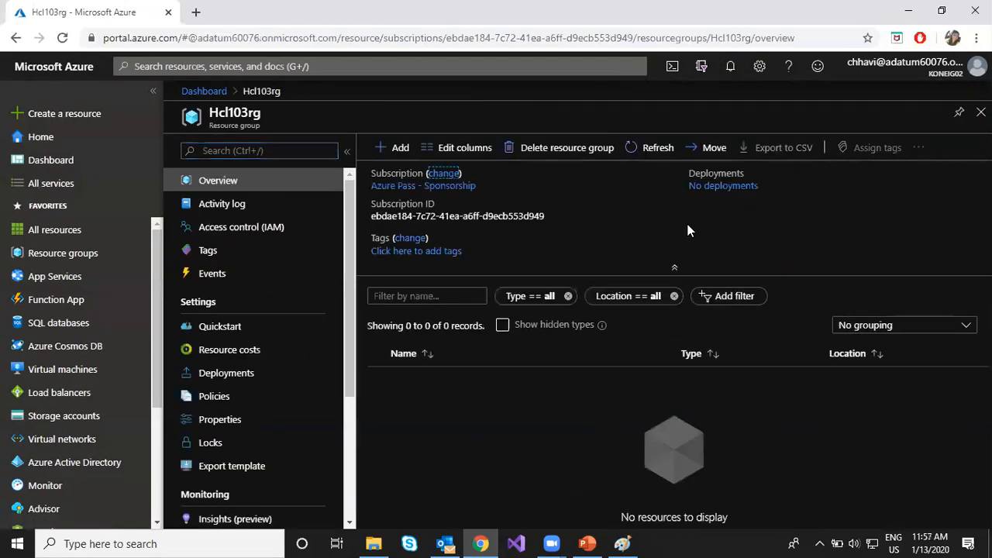
click(77, 261)
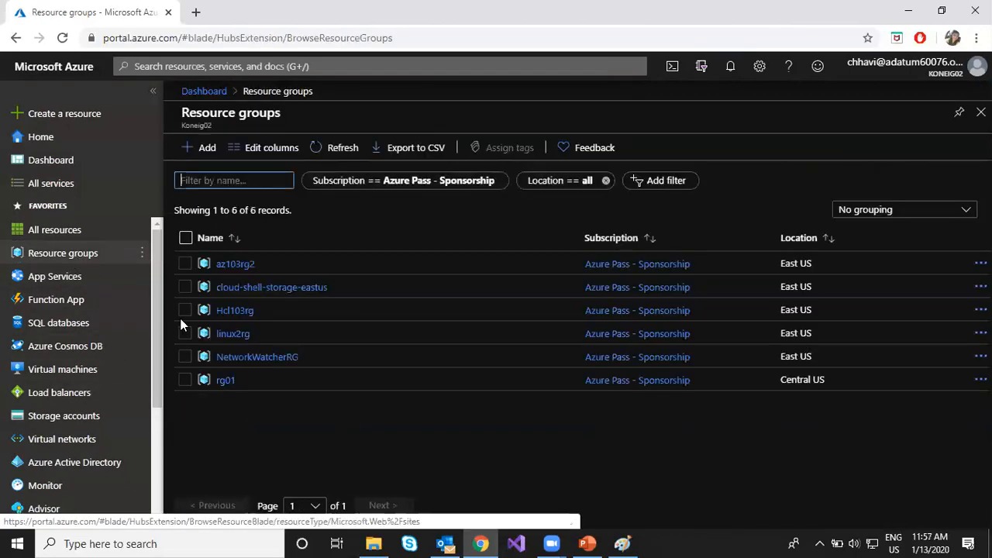
click(181, 309)
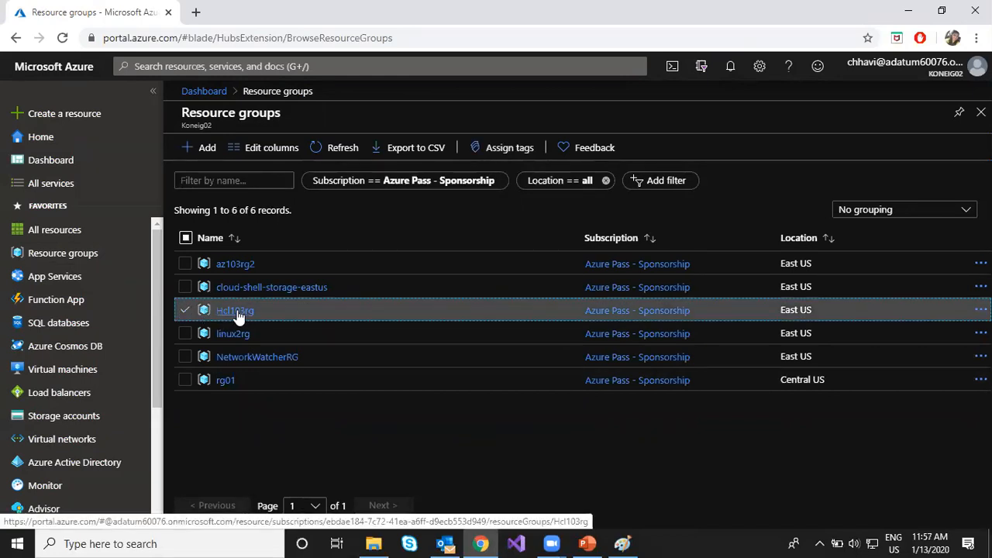
click(236, 313)
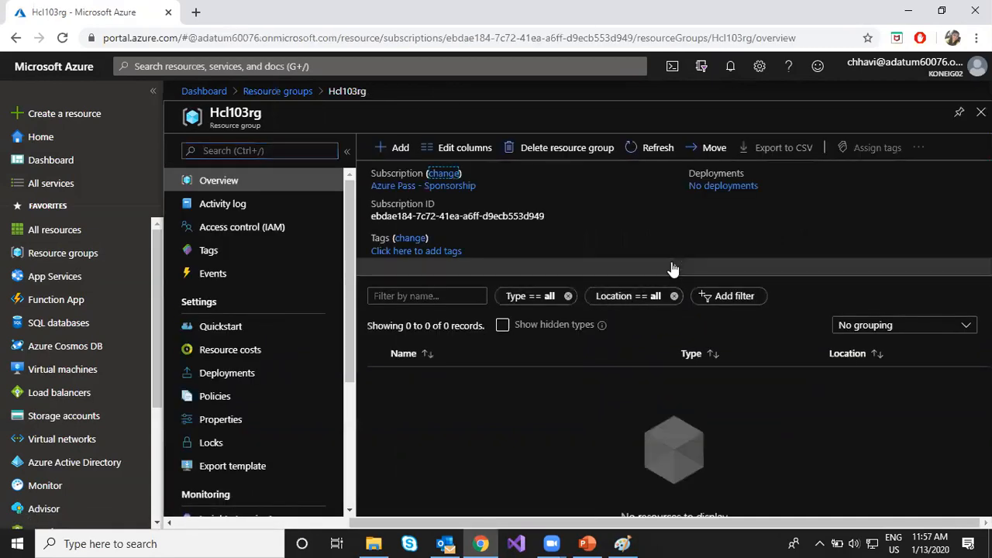
- Collapse the Essentials section in Hcl103rg's overview and return to the resource groups list
click(673, 269)
drag(383, 227, 476, 325)
click(476, 362)
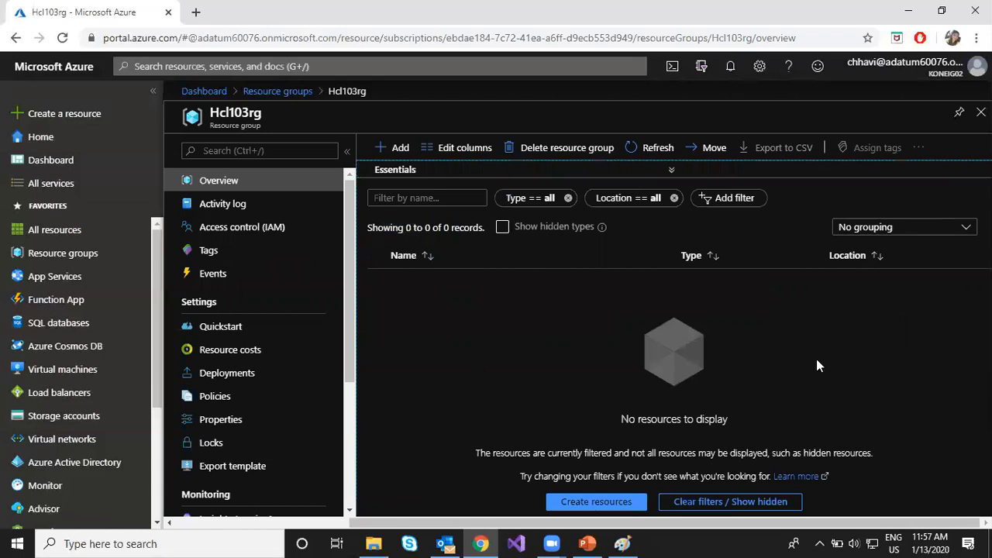
click(276, 91)
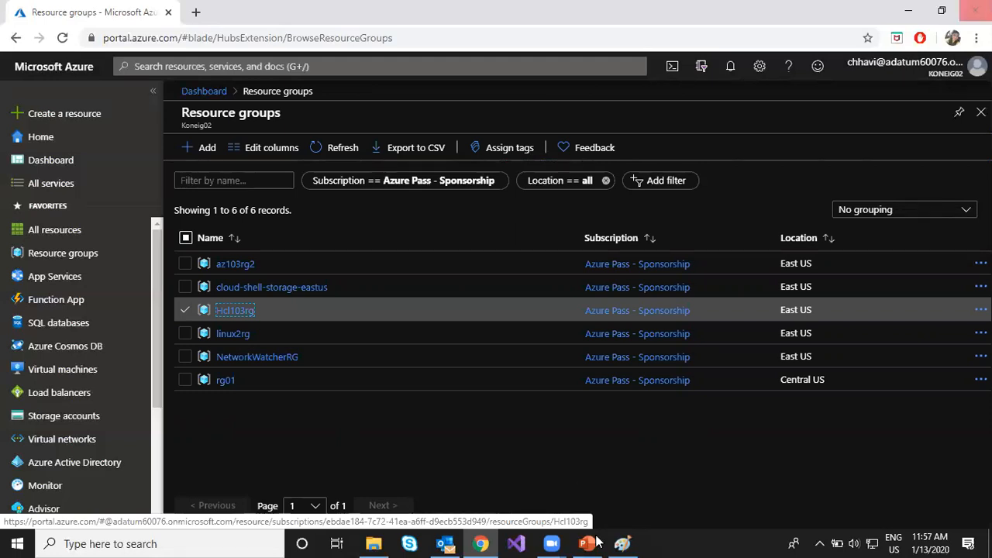
- Start a PowerShell Cloud Shell session in the portal and enlarge its pane to cover most of the page
mouse_move(596, 541)
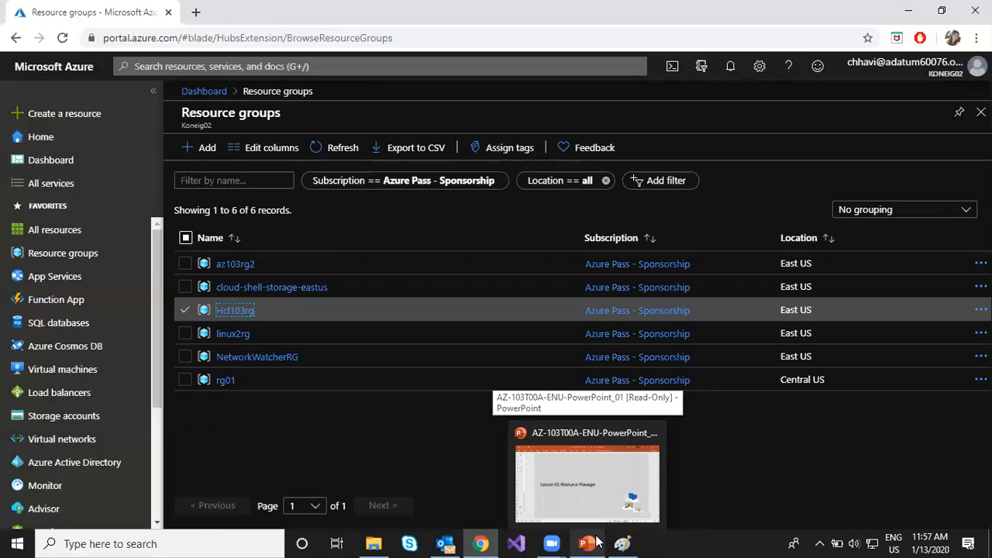
click(673, 66)
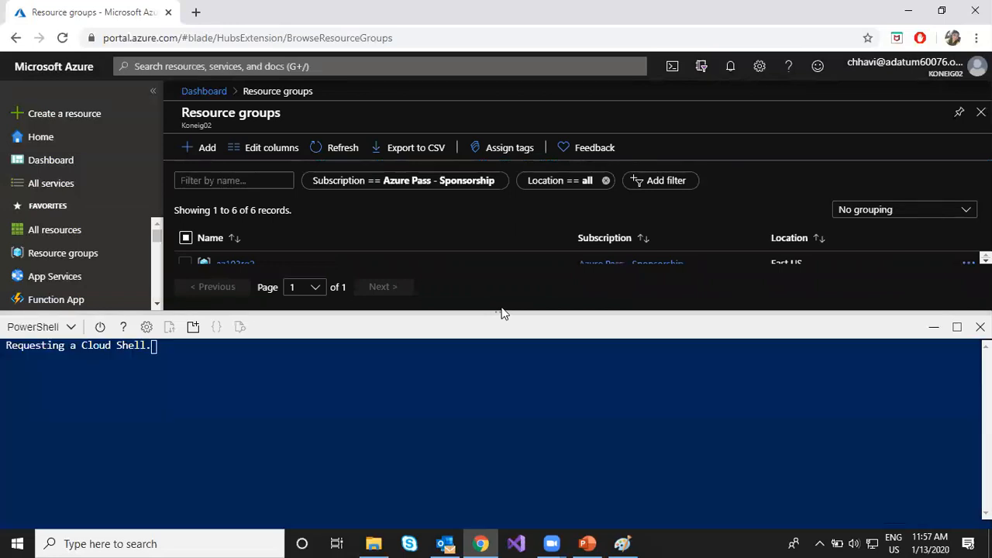
drag(502, 308, 501, 273)
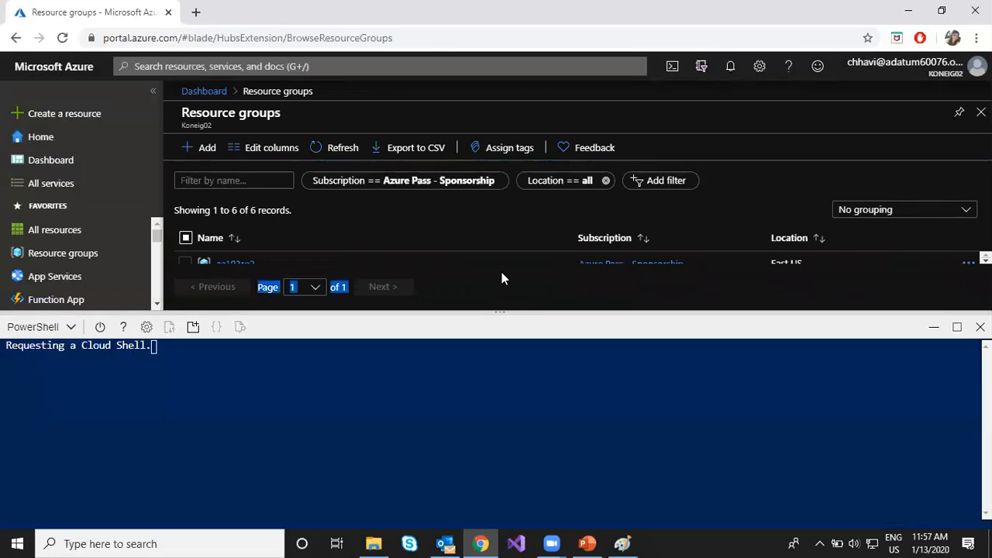
drag(498, 312, 516, 126)
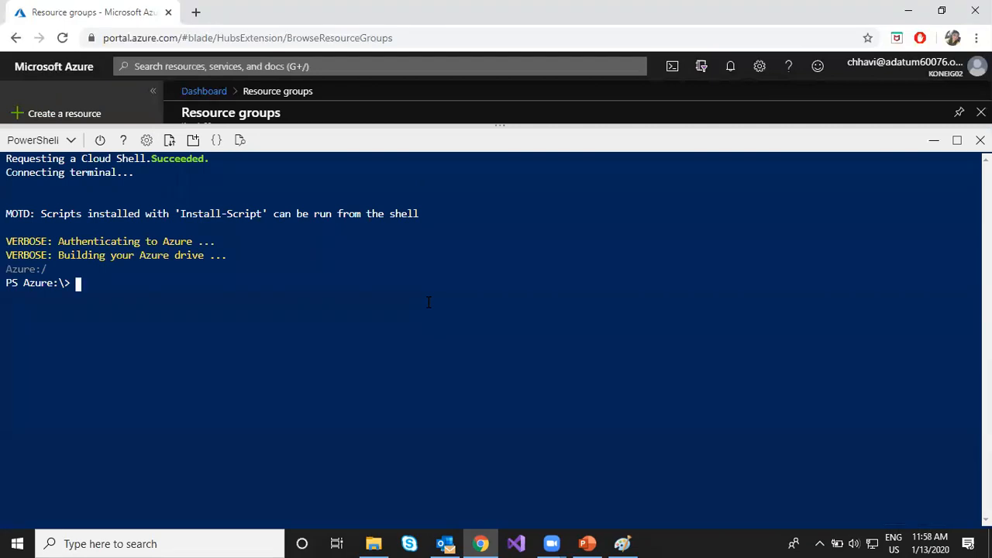
- Begin a New-AzResource command in Cloud Shell, list the matching cmdlets and highlight the suggested names
text(new-az)
text(res)
key(Tab)
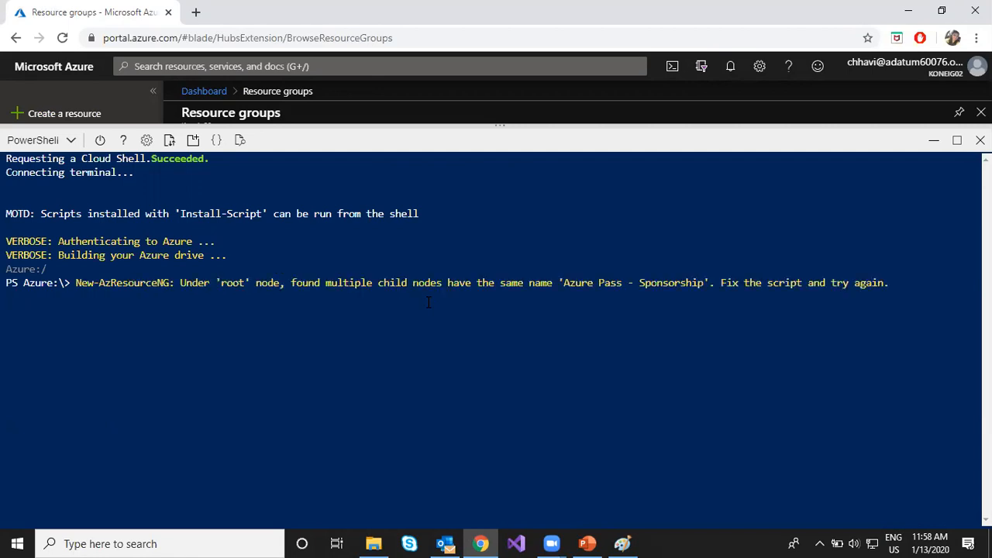
key(Tab)
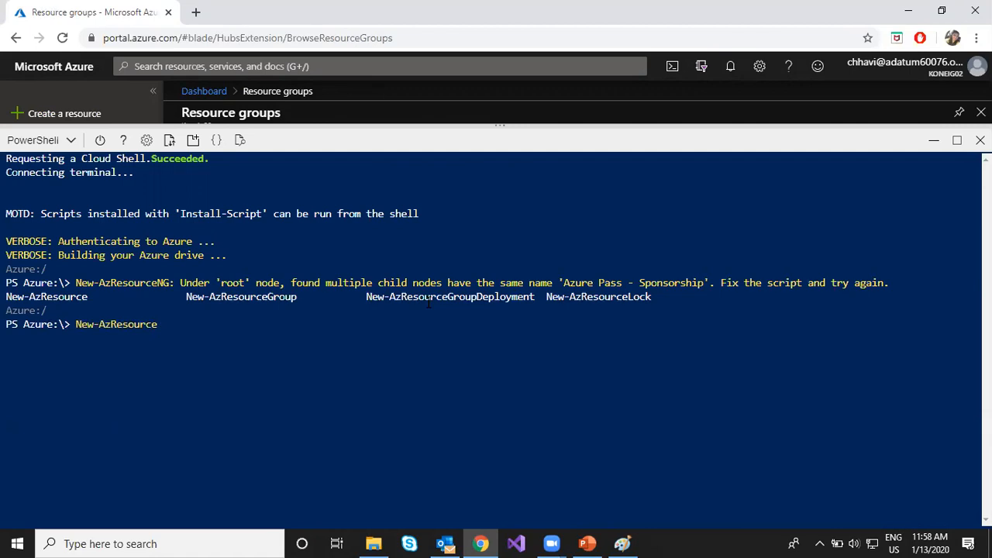
drag(7, 297, 87, 299)
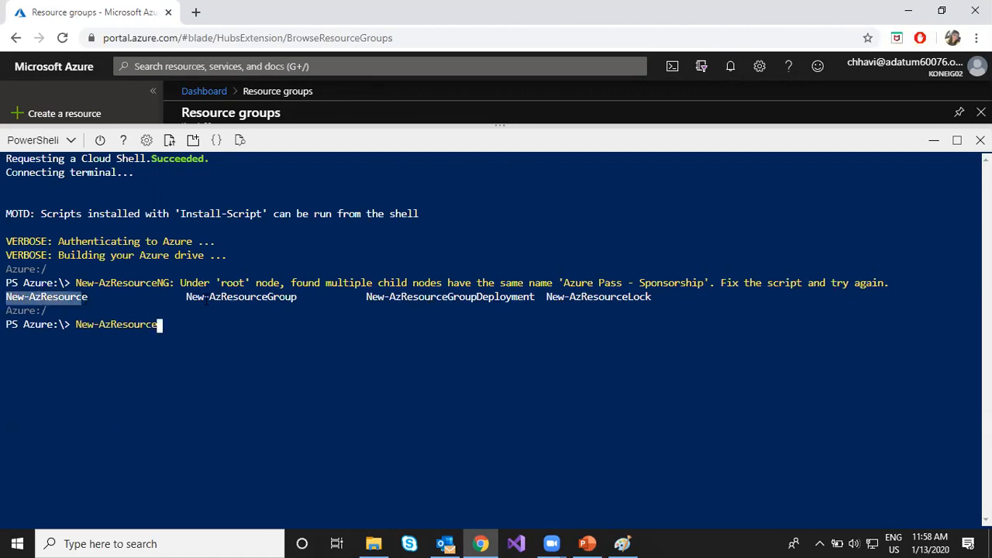
drag(186, 297, 298, 298)
drag(449, 298, 512, 297)
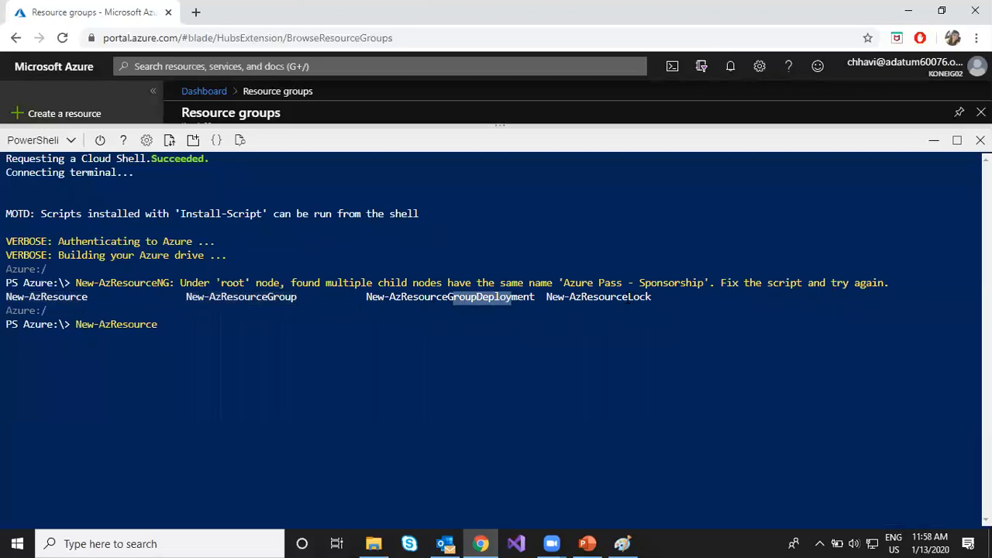
drag(626, 297, 656, 299)
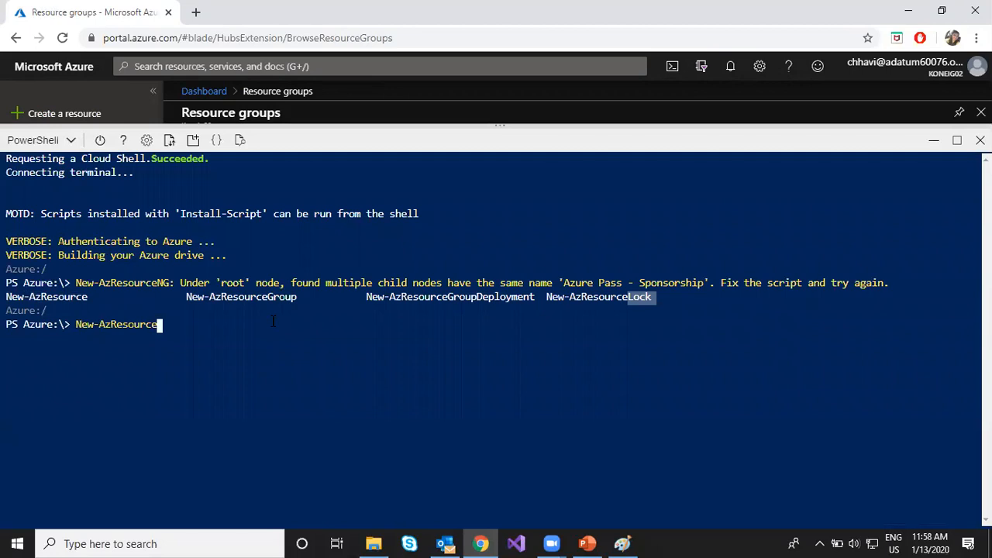
- Extend the command to New-AzResourcegroup and list its available parameters
text(group -)
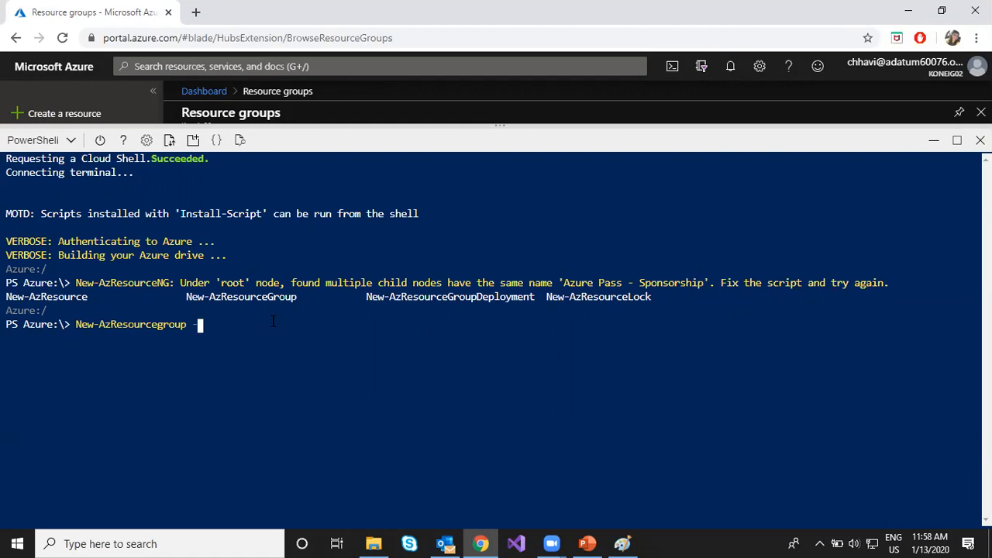
key(Tab)
key(Tab)
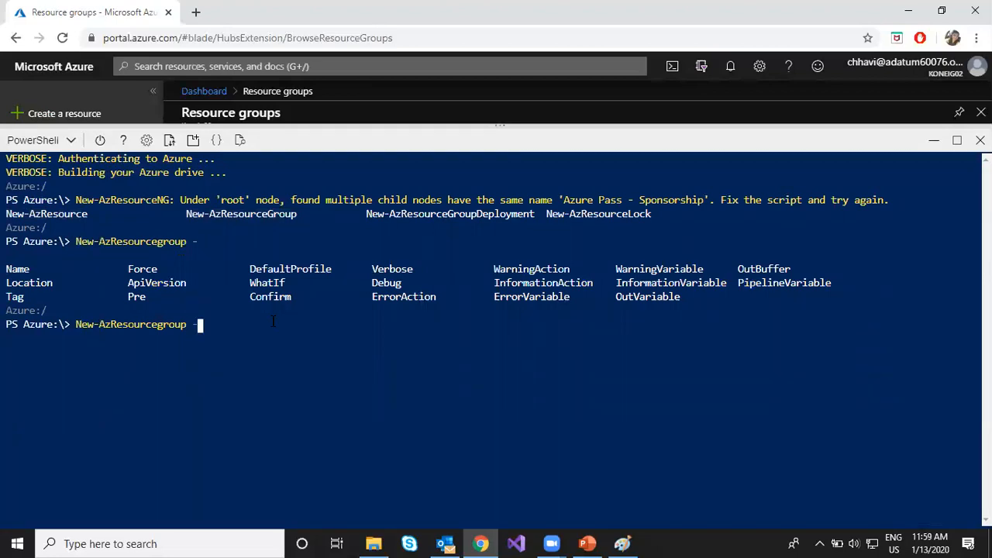
- Complete and run the New-AzResourcegroup command with name hcl103rg2 and location eastus, and highlight the command's output
text(n)
key(Tab)
text(hcl103rg2 -lo)
key(Tab)
text(eastus)
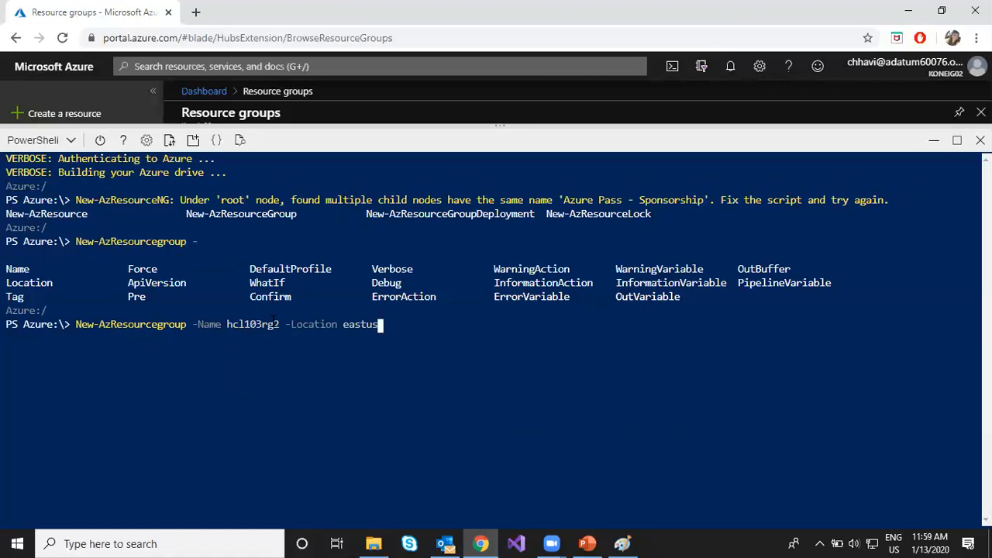
key(Return)
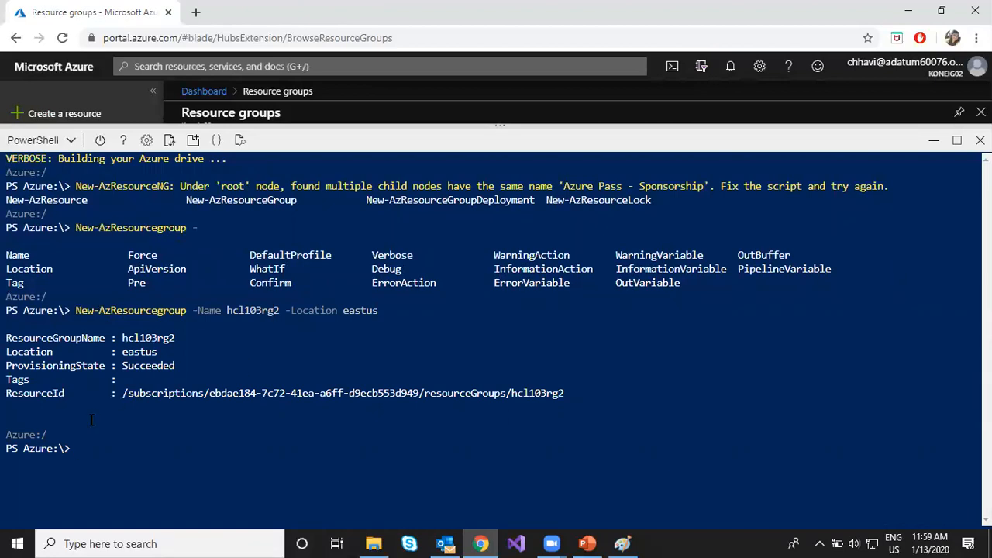
drag(8, 332, 595, 401)
click(602, 404)
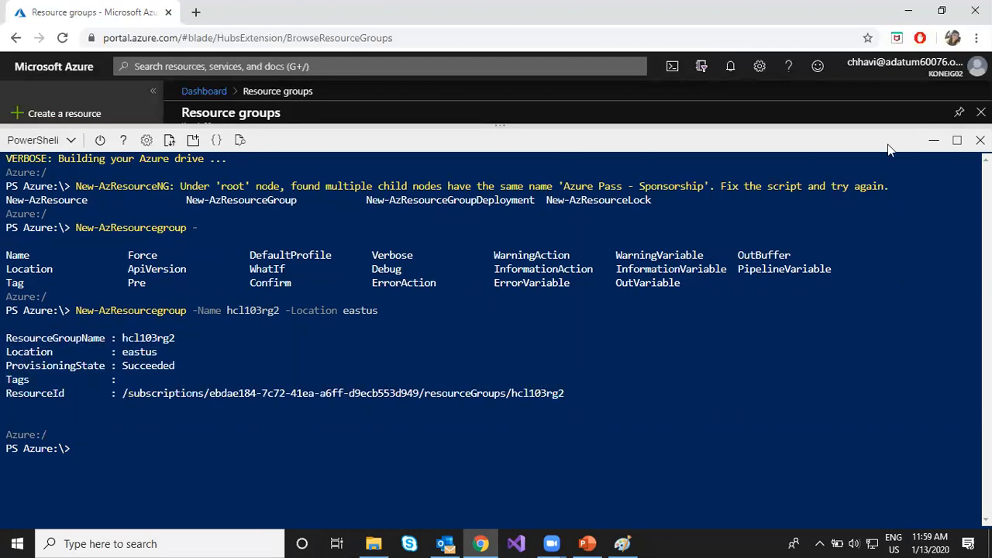
- Minimize Cloud Shell and refresh the portal's resource groups list to check for hcl103rg2
click(932, 144)
click(322, 148)
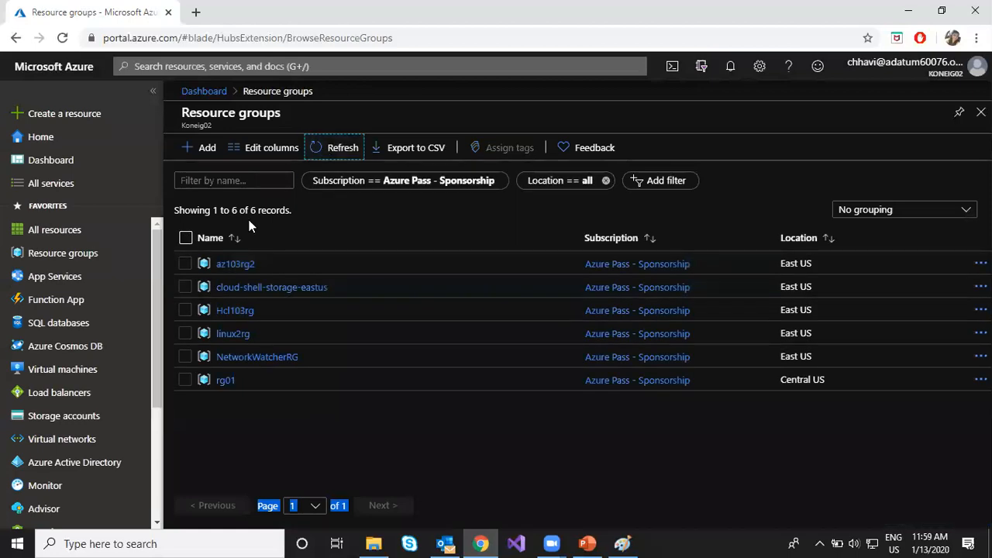
click(322, 147)
click(321, 148)
- Reopen Cloud Shell and run Get-AzResourceGroup to list the subscription's resource groups
click(672, 66)
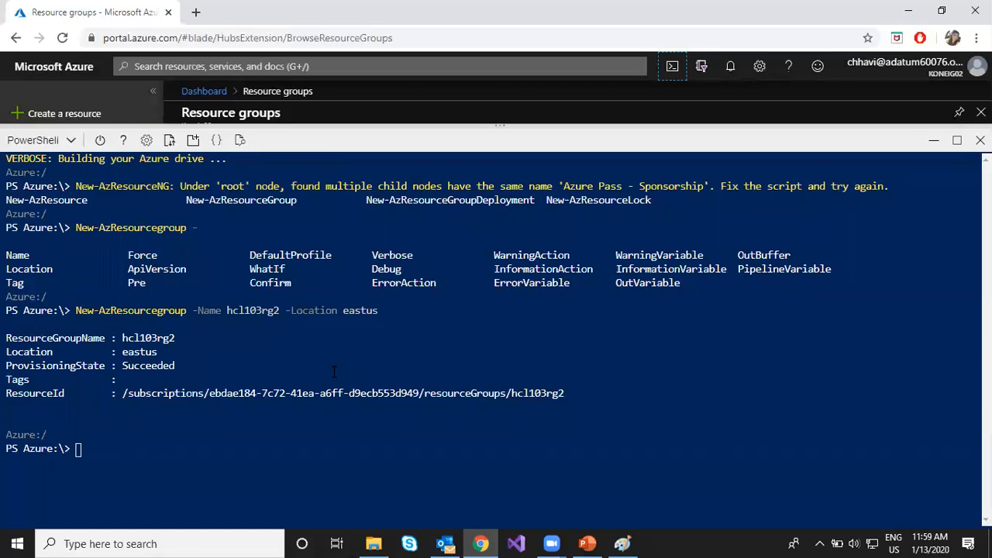
click(309, 419)
text(get-azreso)
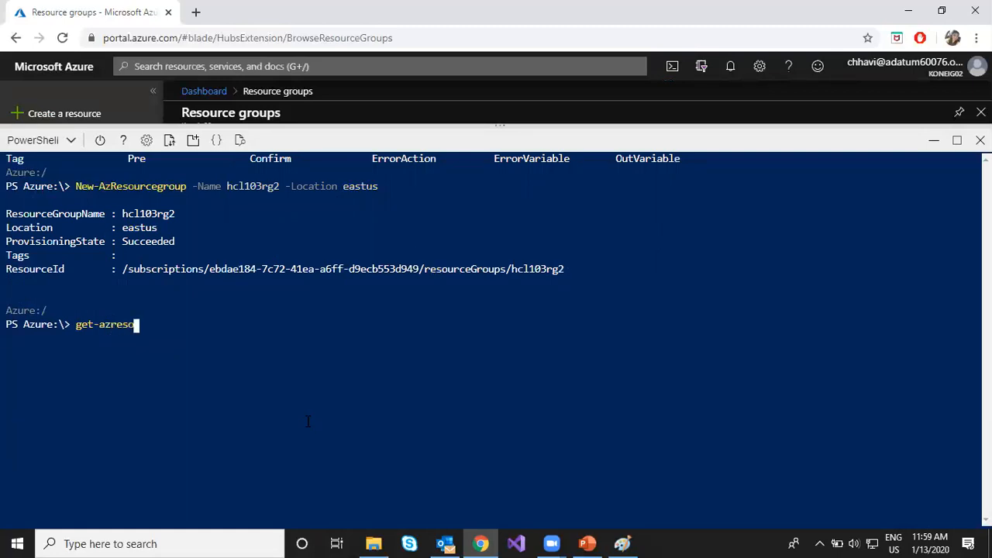
key(Tab)
key(Tab)
key(Return)
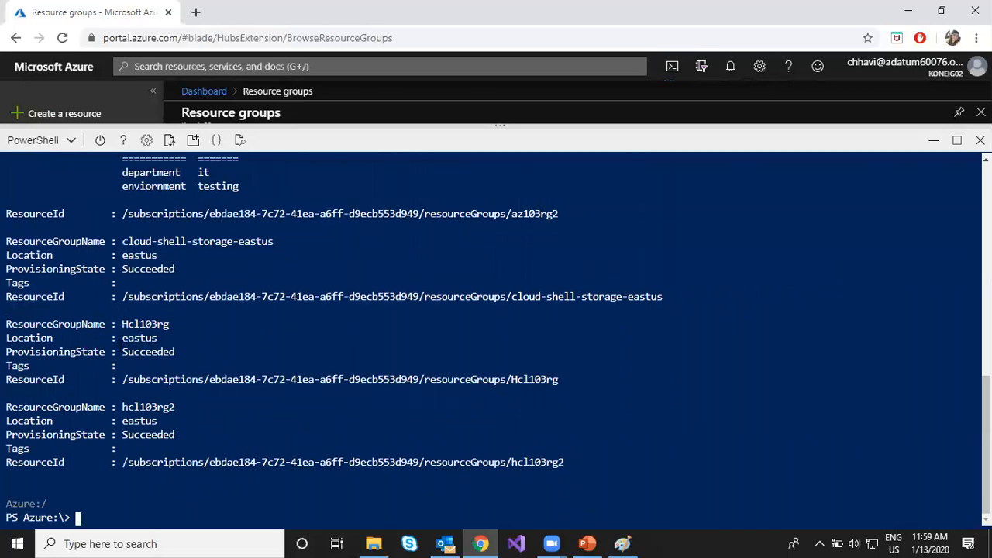
- Highlight the Hcl103rg and hcl103rg2 entries in the Get-AzResourceGroup output and review the full listing
drag(118, 324, 611, 465)
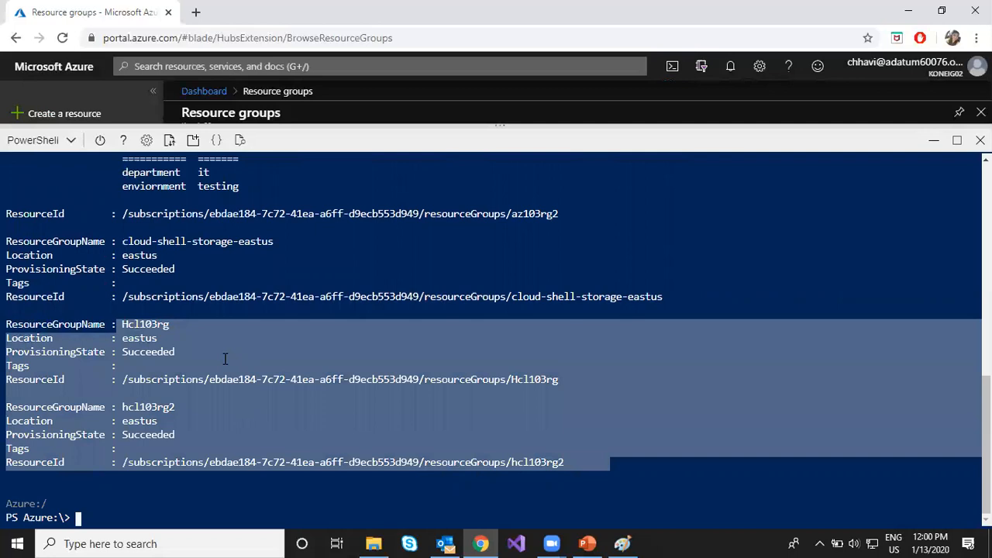
scroll(225, 358, up, 10)
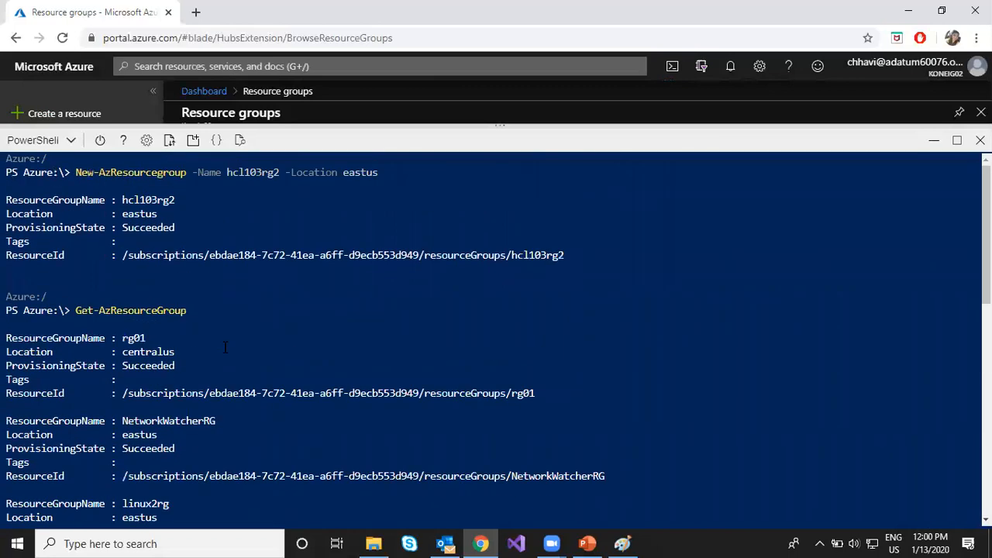
scroll(225, 347, down, 10)
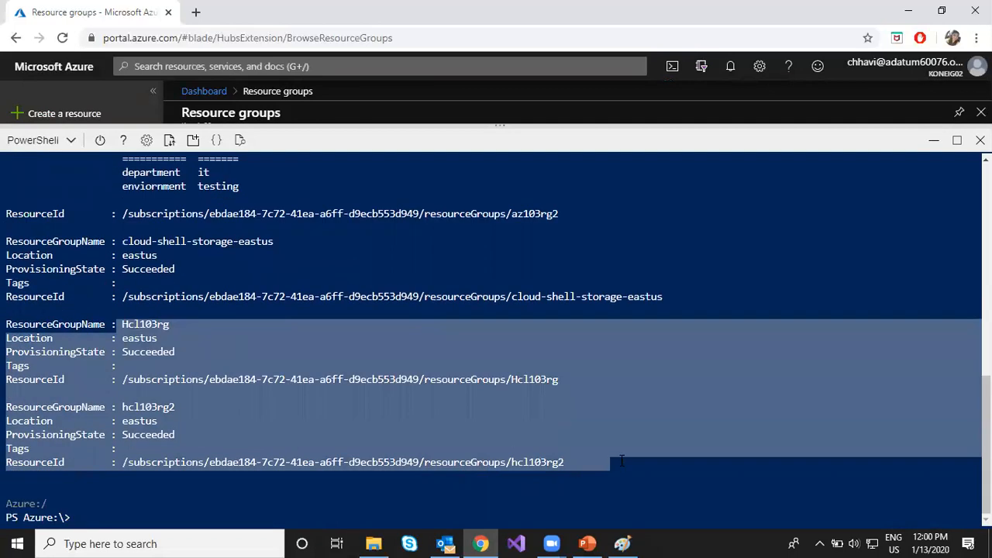
click(649, 474)
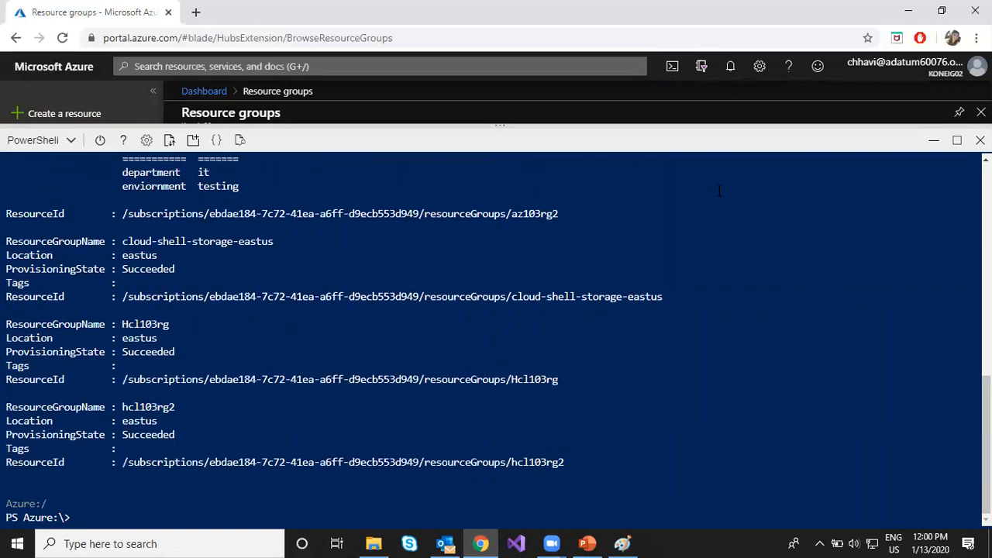
- Minimize Cloud Shell, refresh the resource groups list, and view hcl103rg2's overview before returning to the list
click(934, 141)
click(323, 147)
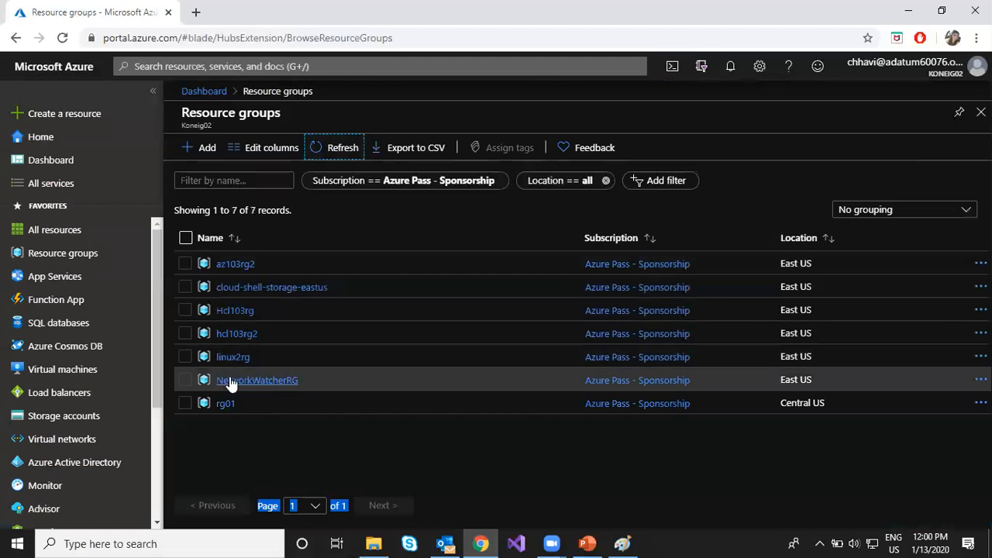
click(237, 335)
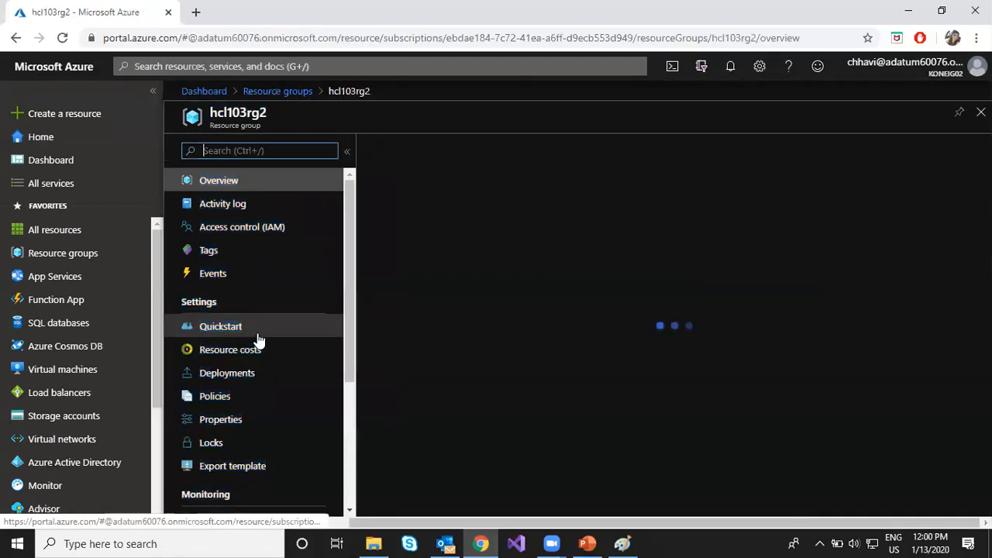
click(275, 92)
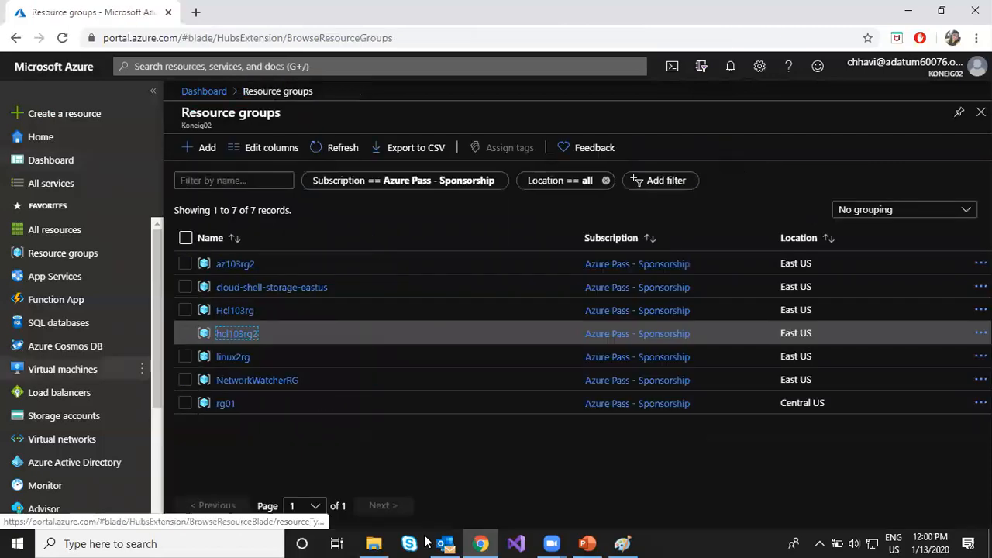
- Switch to PowerPoint, go to the Resource Manager slide and highlight its first two points on management layer and working with resources
click(587, 544)
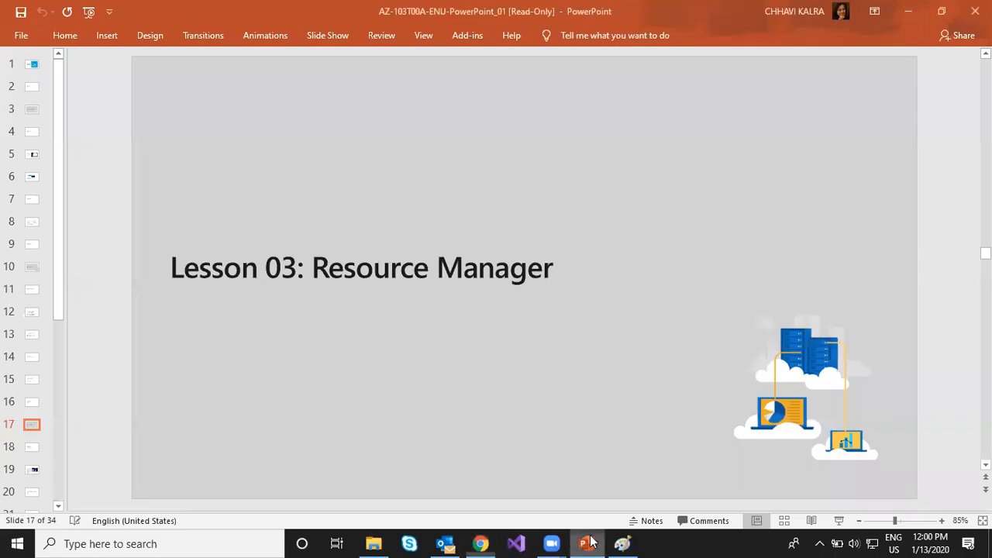
scroll(80, 348, down, 2)
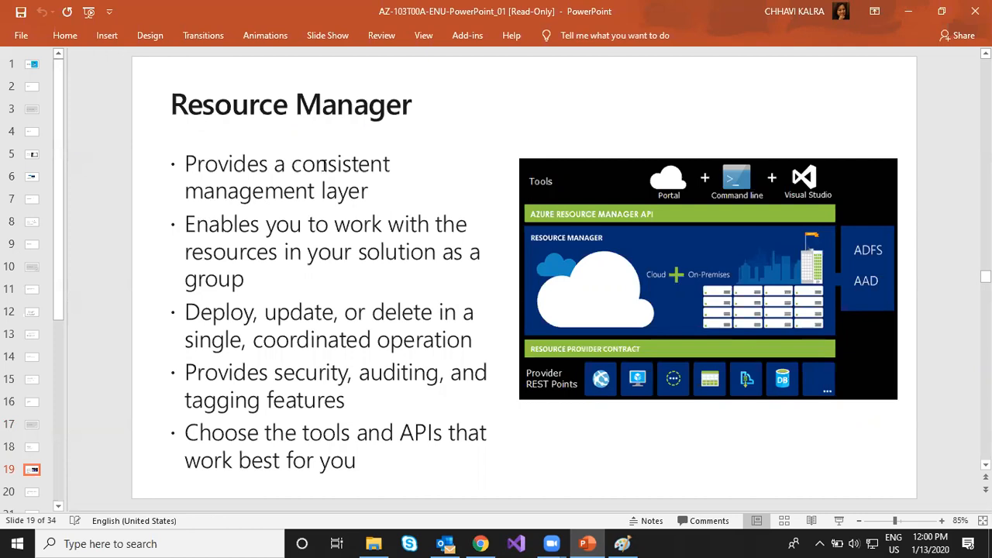
drag(368, 171, 377, 191)
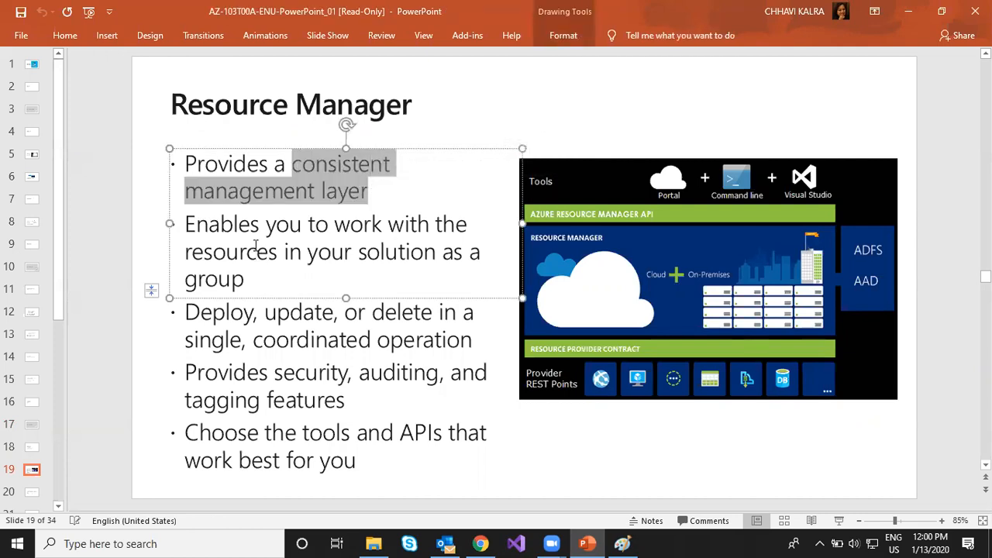
drag(317, 224, 457, 252)
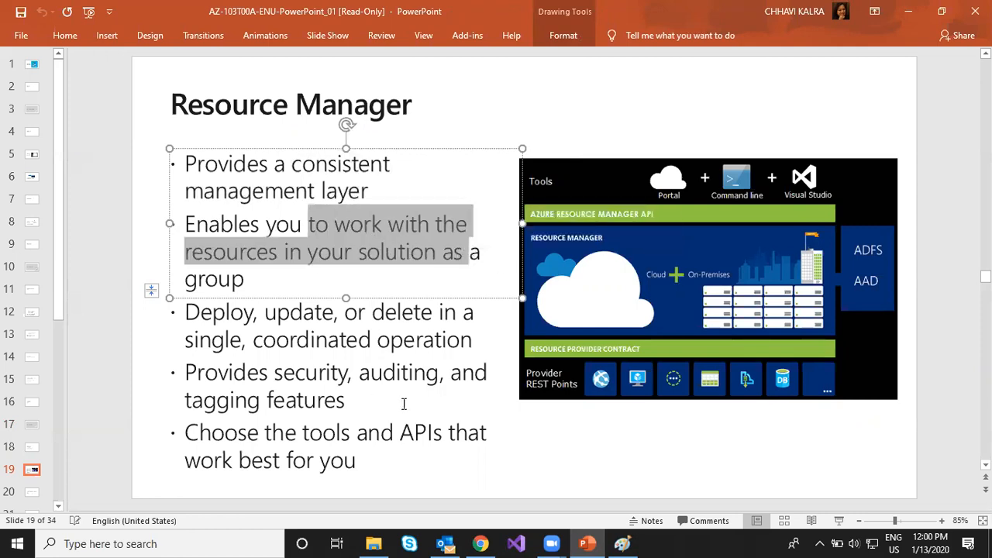
- Switch to the Azure portal in Chrome, open the linux2rg resource group, collapse its Essentials section and highlight its name
click(488, 543)
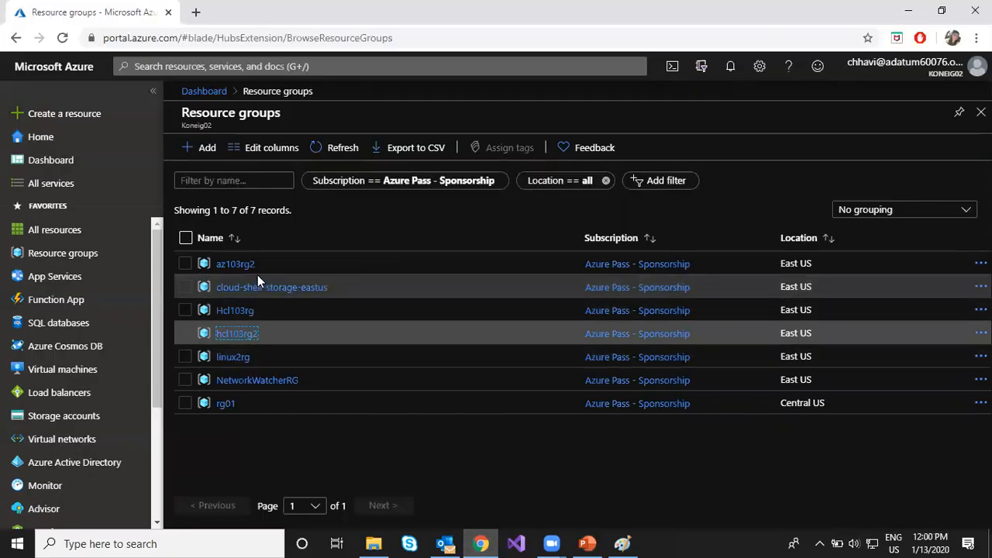
click(233, 359)
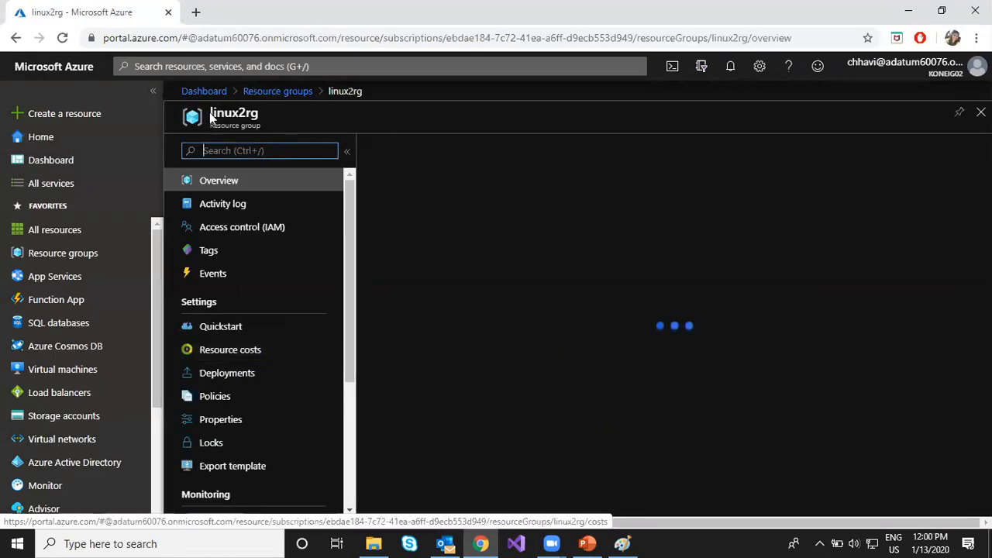
drag(263, 116, 241, 113)
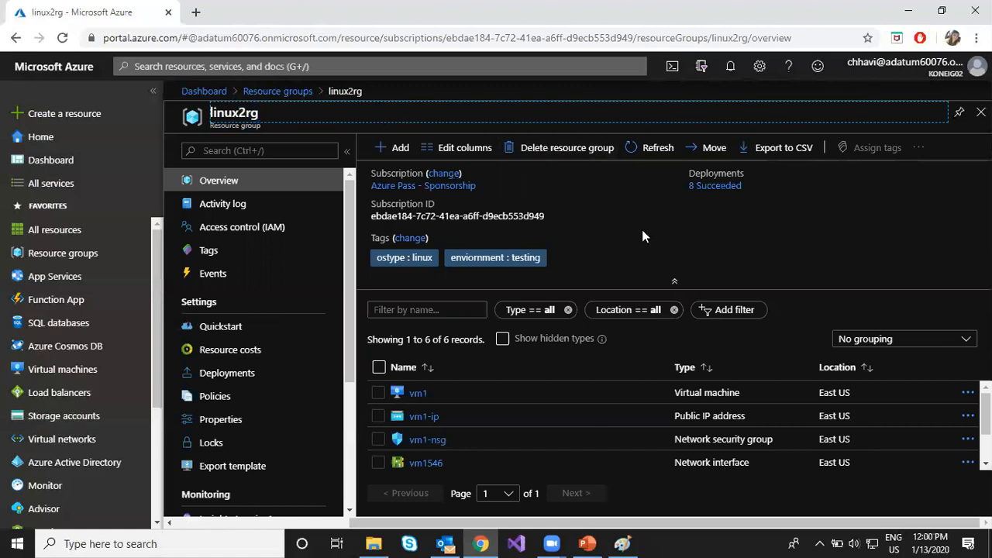
click(674, 283)
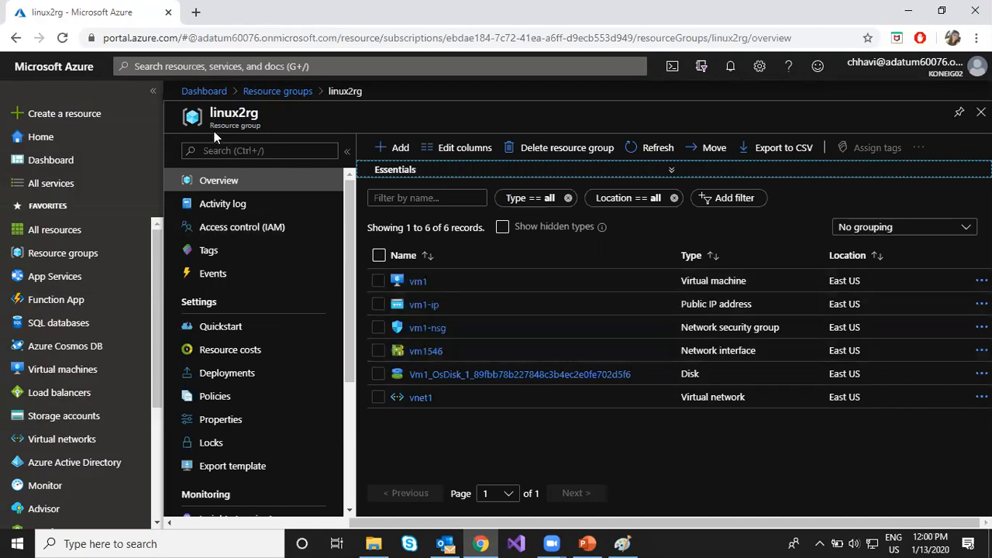
drag(210, 113, 262, 117)
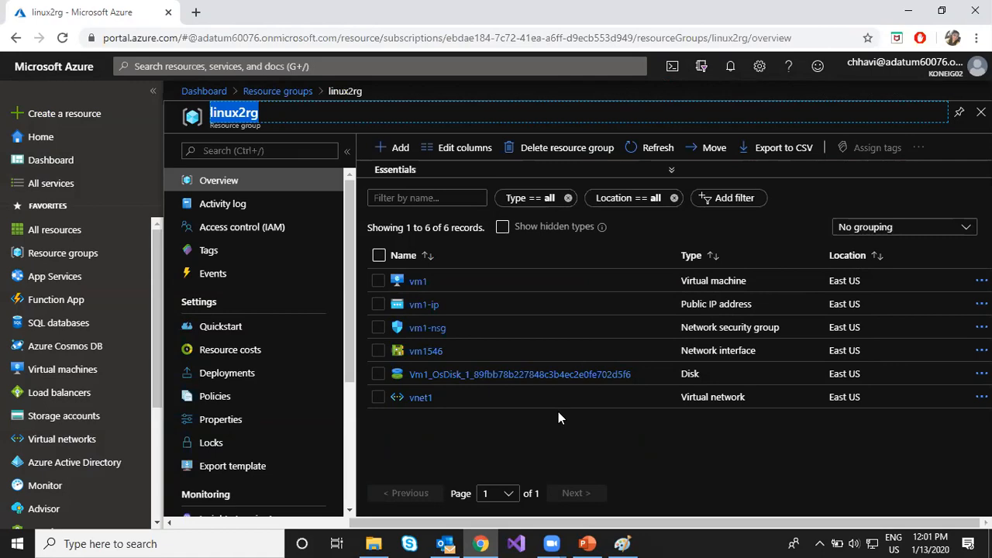
- Switch back to PowerPoint and highlight the Resource Manager points on coordinated deployment, security and tagging features, and choice of tools
click(586, 544)
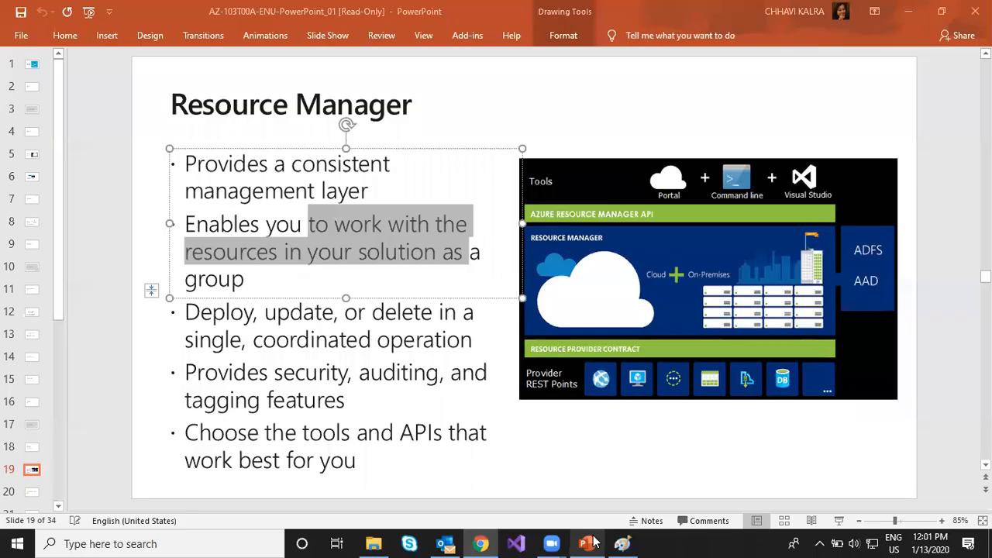
click(373, 358)
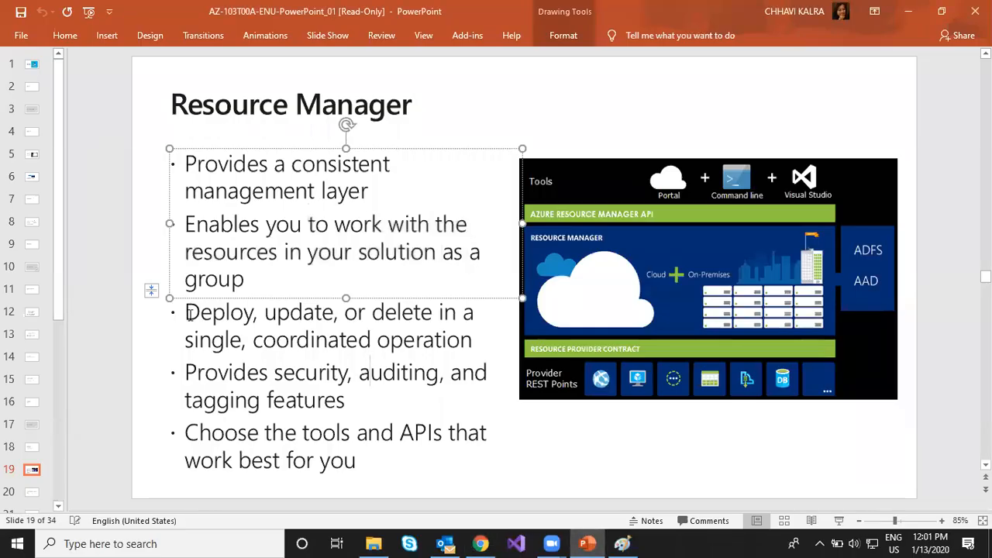
drag(200, 311, 449, 346)
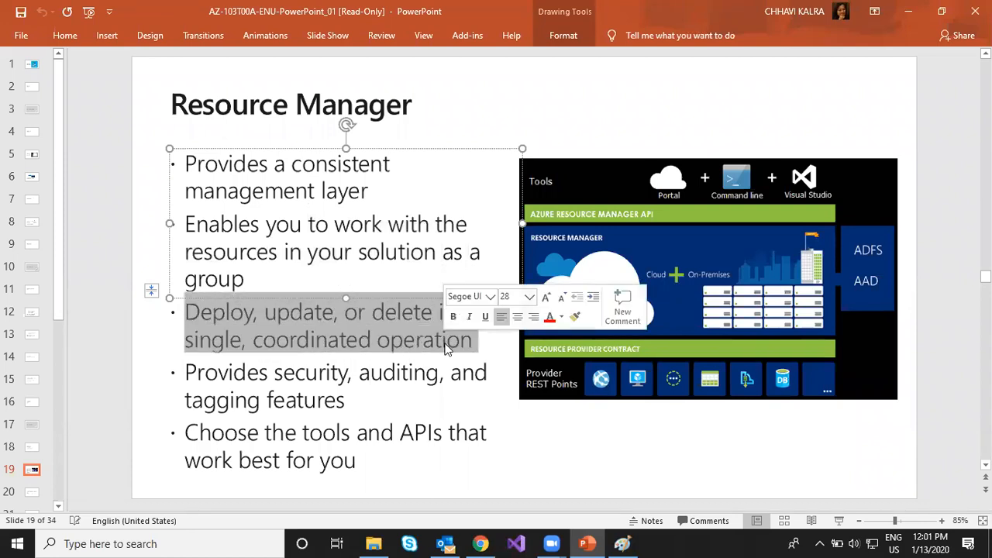
drag(277, 373, 341, 391)
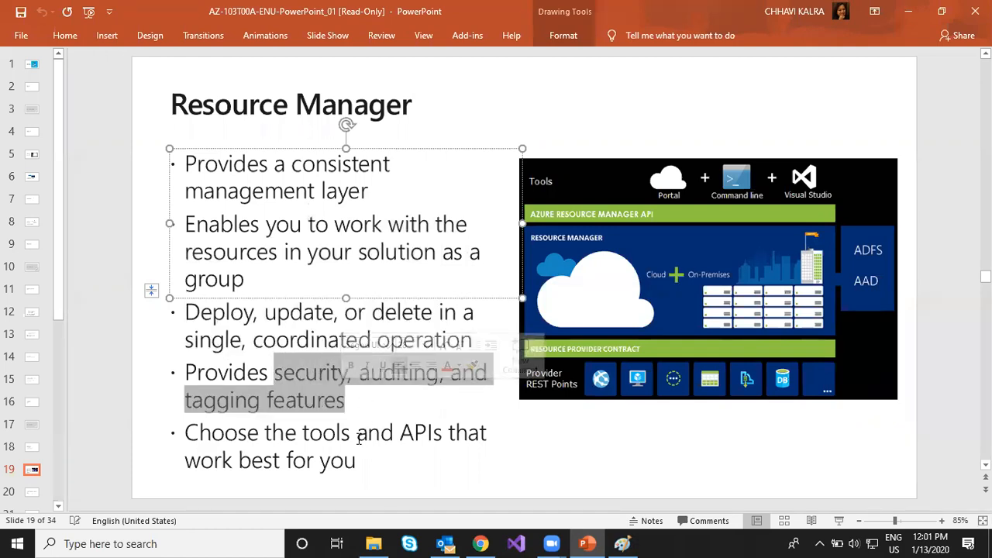
drag(250, 437, 310, 443)
click(109, 378)
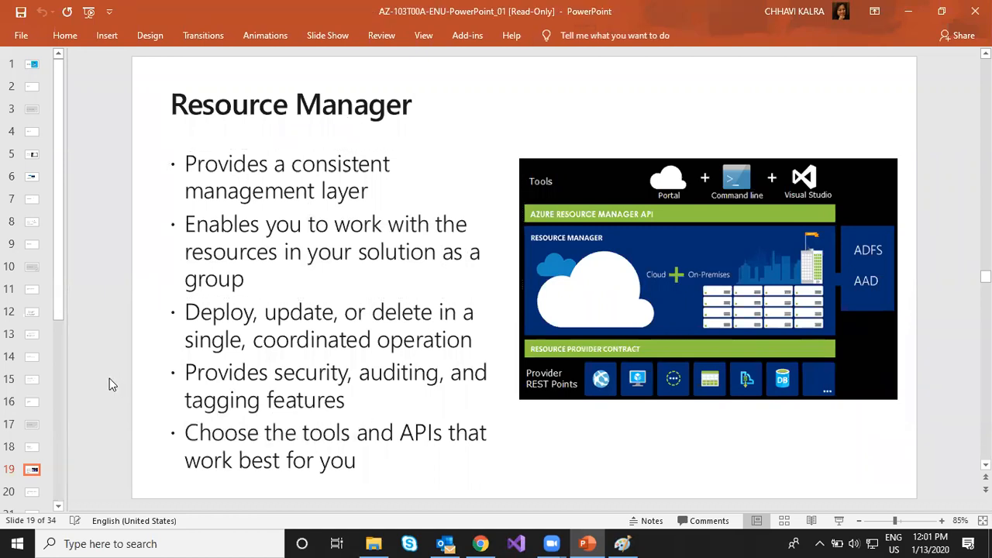
- Advance to the Terminology slide and highlight the word "resource" in its first bullet
key(Page_Down)
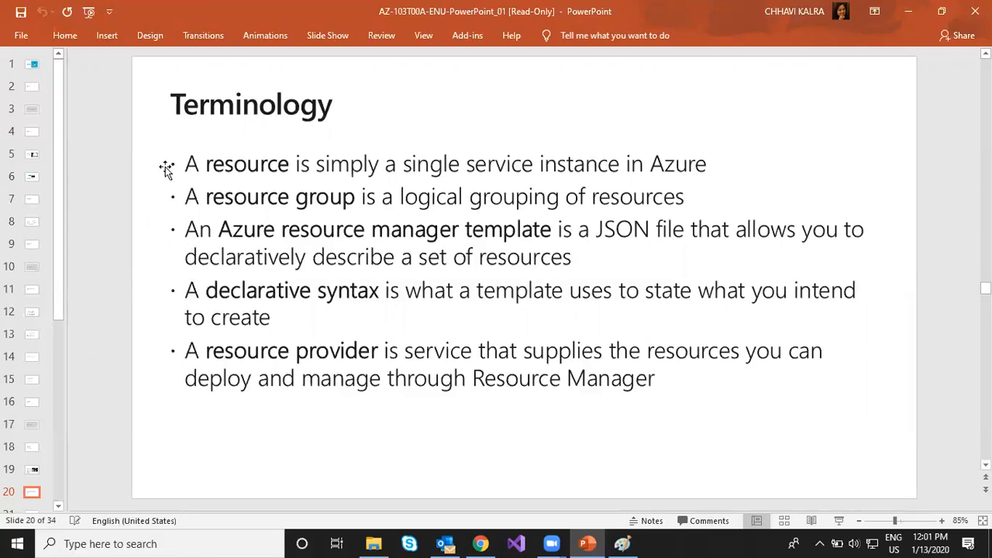
click(203, 164)
drag(204, 164, 288, 170)
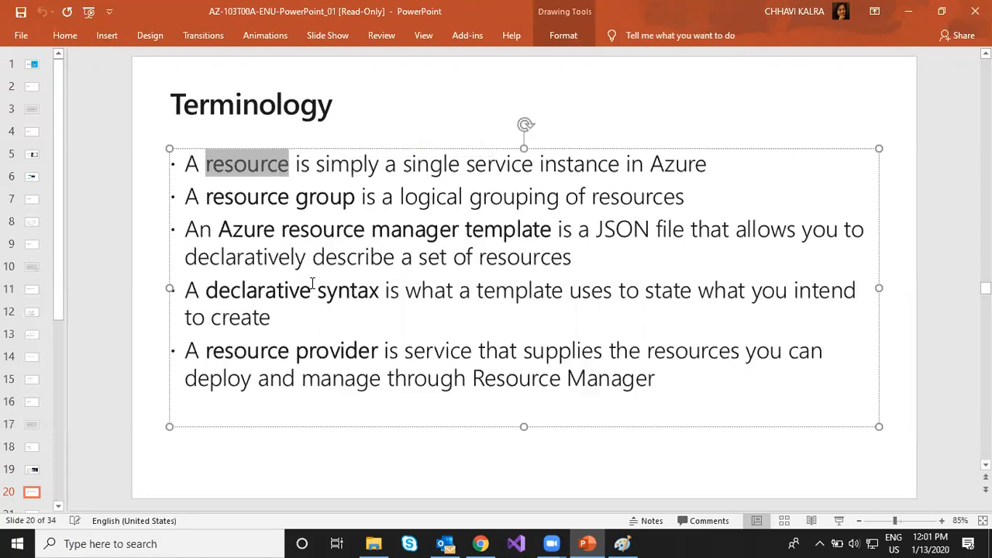
- Switch to the Azure portal, highlight the vm1 virtual machine row in linux2rg and preview the Virtual machines service card
click(480, 544)
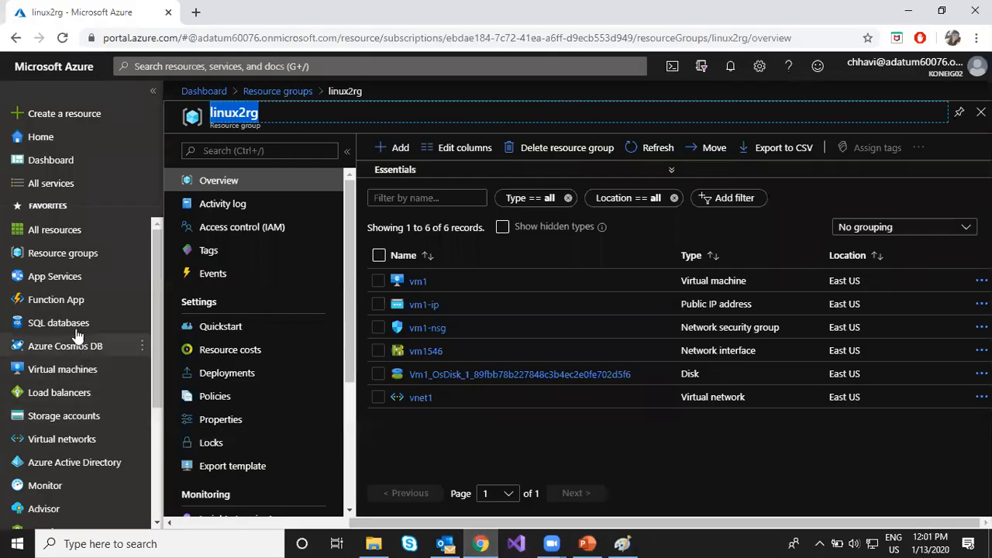
mouse_move(68, 369)
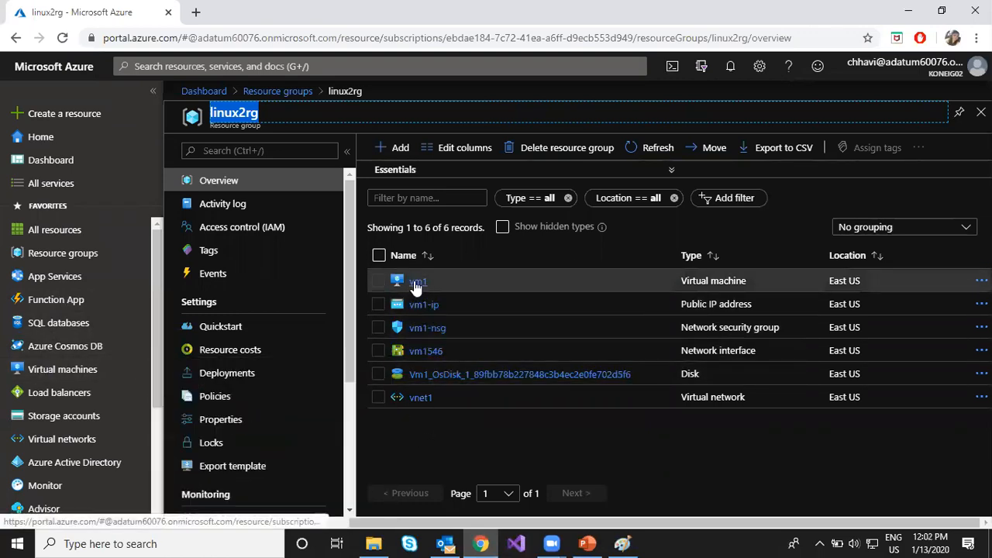
triple_click(690, 280)
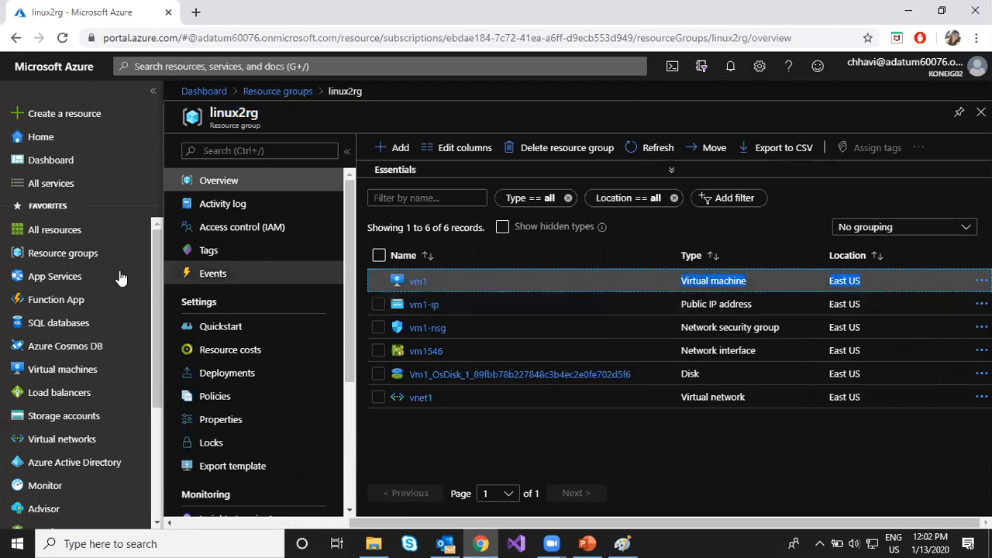
mouse_move(77, 378)
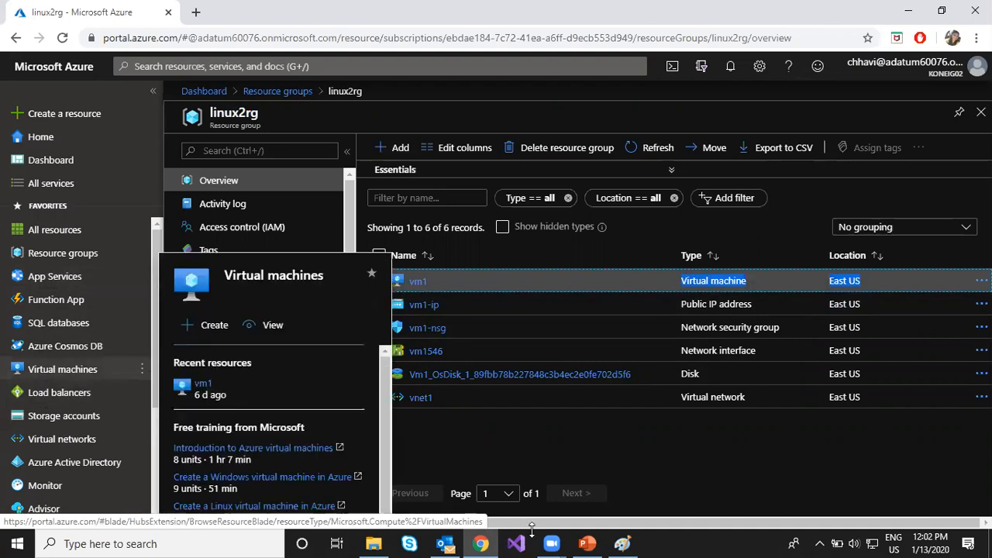
click(610, 459)
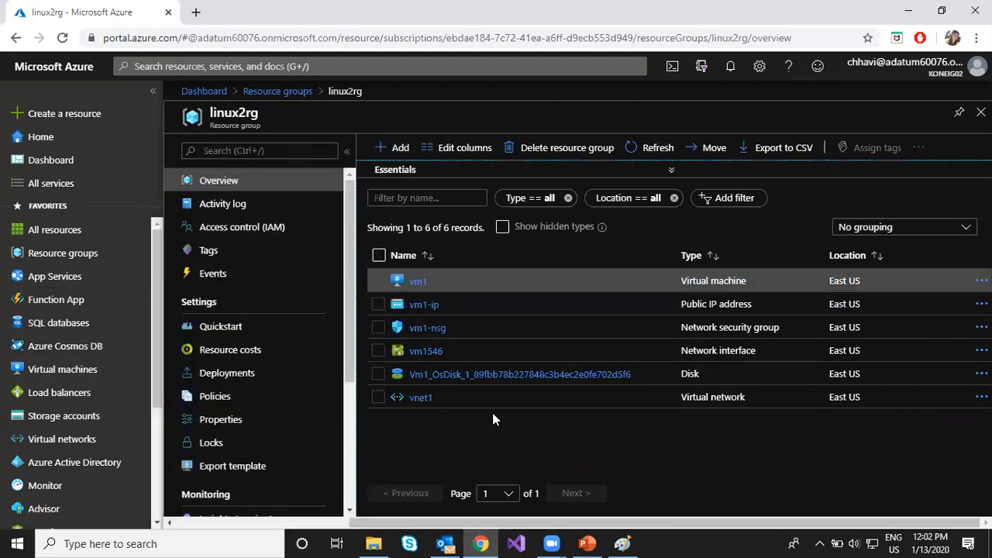
- Highlight the Public IP address type of vm1-ip in the linux2rg resource list, followed by the Type and Location column headings
drag(682, 304, 760, 310)
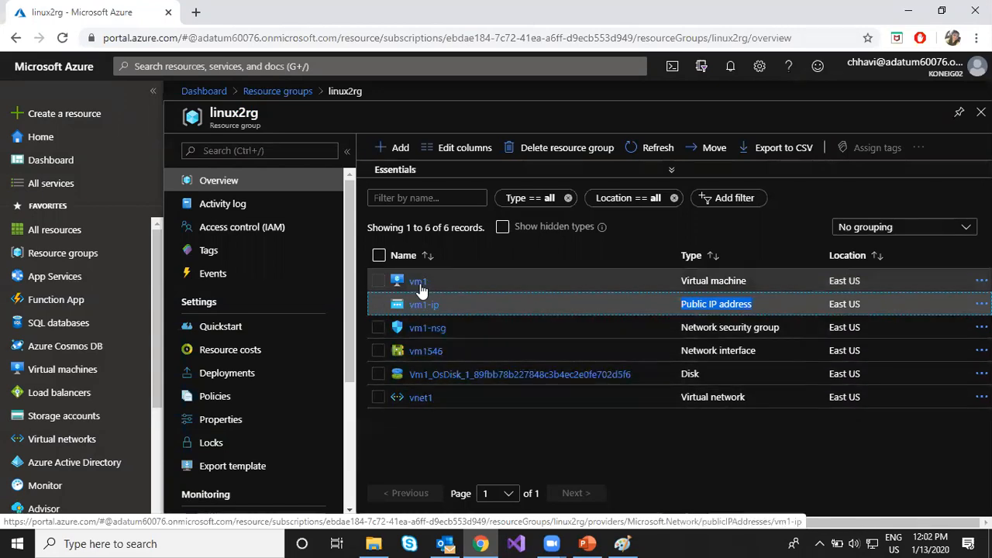
click(426, 438)
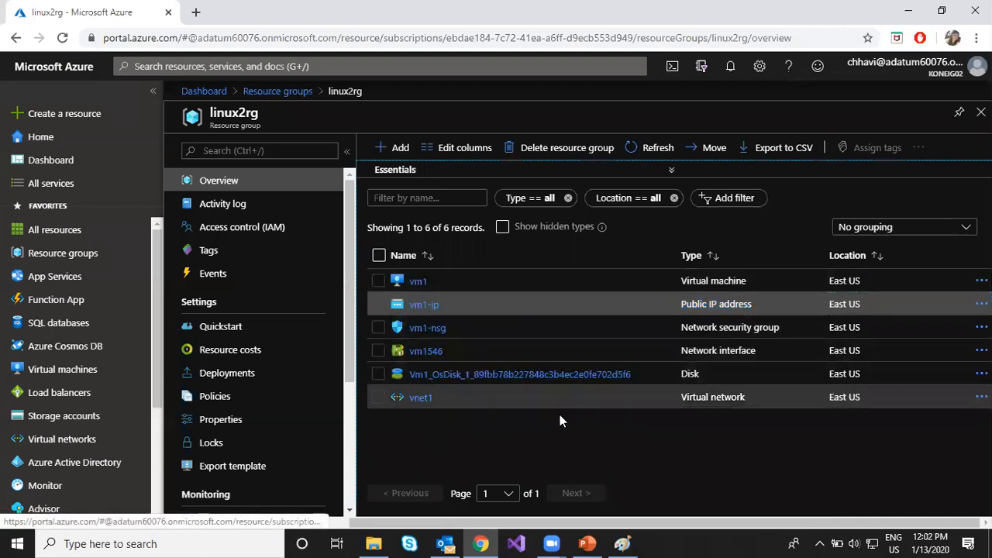
mouse_move(684, 261)
mouse_down()
mouse_move(698, 260)
mouse_move(683, 259)
mouse_up()
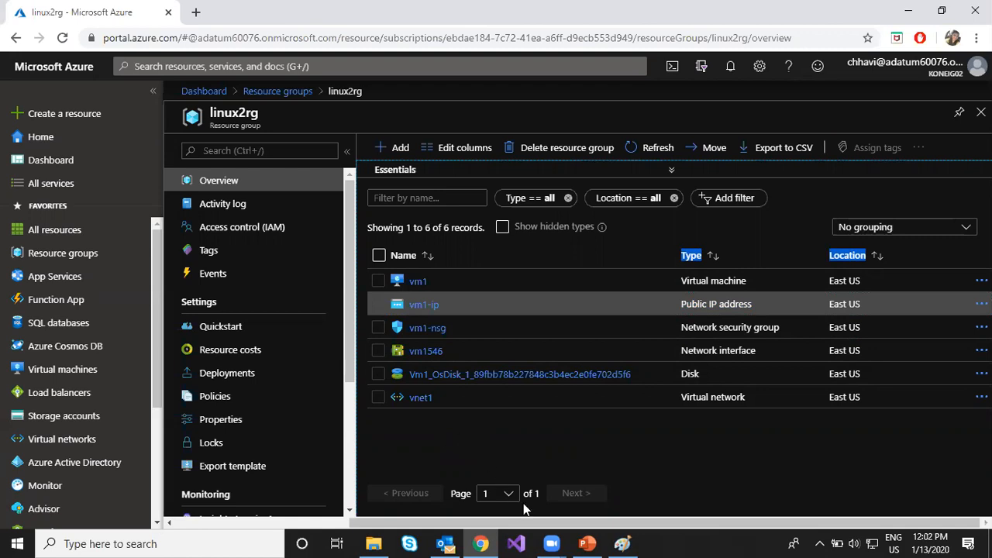
- Switch to File Explorer, look inside New folder (2) of the AZ-103T00A-Trainer-Files-Microsoft-Azure-Administrator folder, and return to the parent folder
click(374, 543)
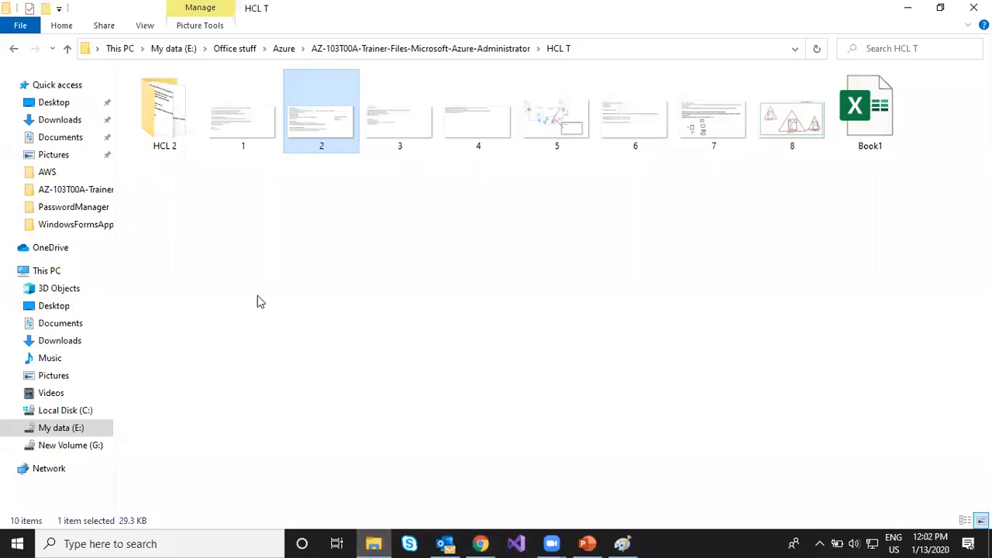
click(408, 54)
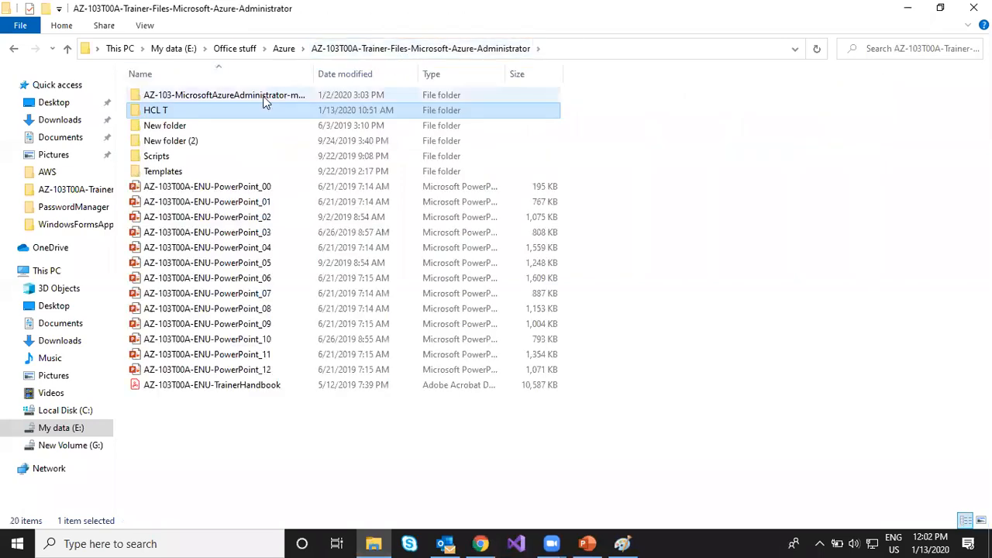
double_click(180, 141)
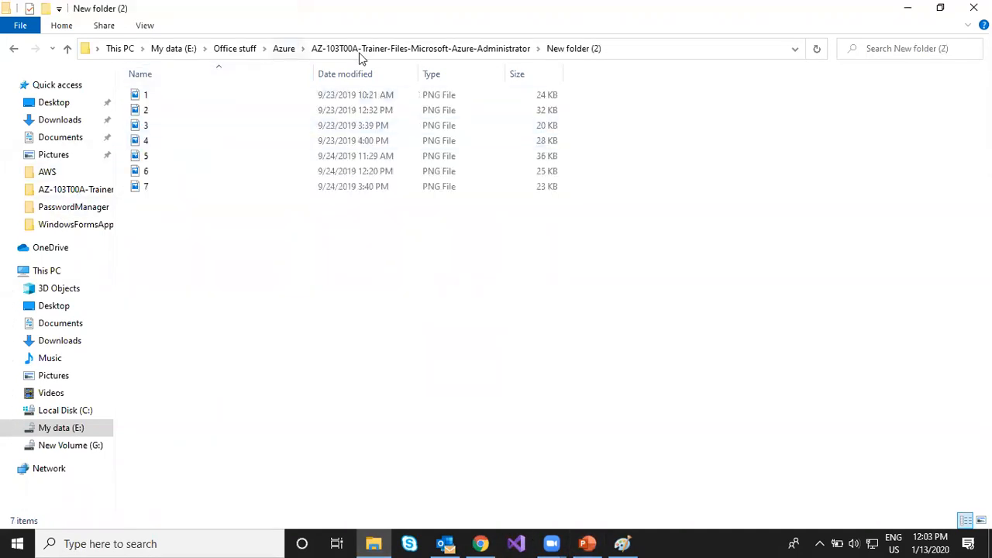
click(445, 49)
- Switch to PowerPoint and highlight "resource", its single service instance definition, and "resource group" on the Terminology slide
click(589, 544)
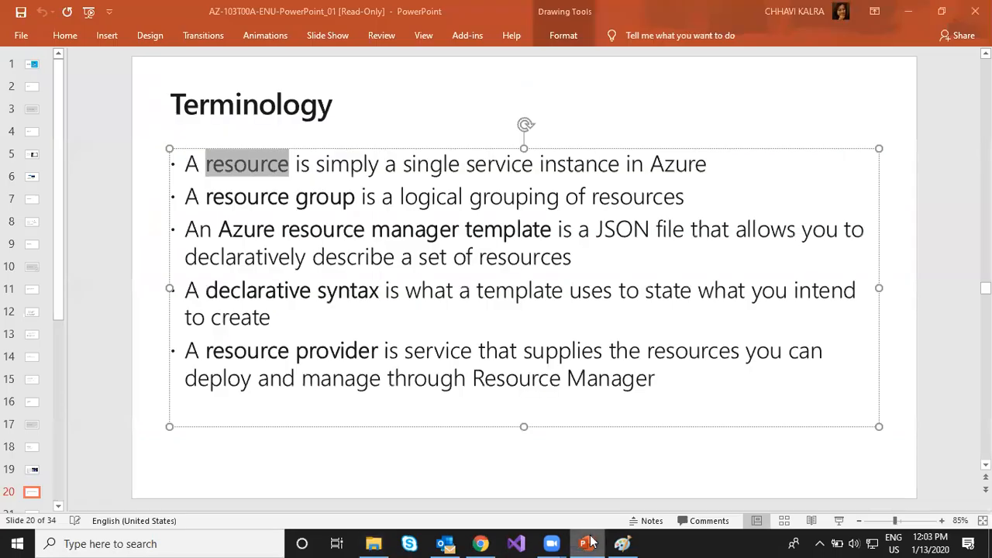
click(288, 227)
drag(208, 164, 290, 165)
drag(388, 163, 659, 163)
click(320, 236)
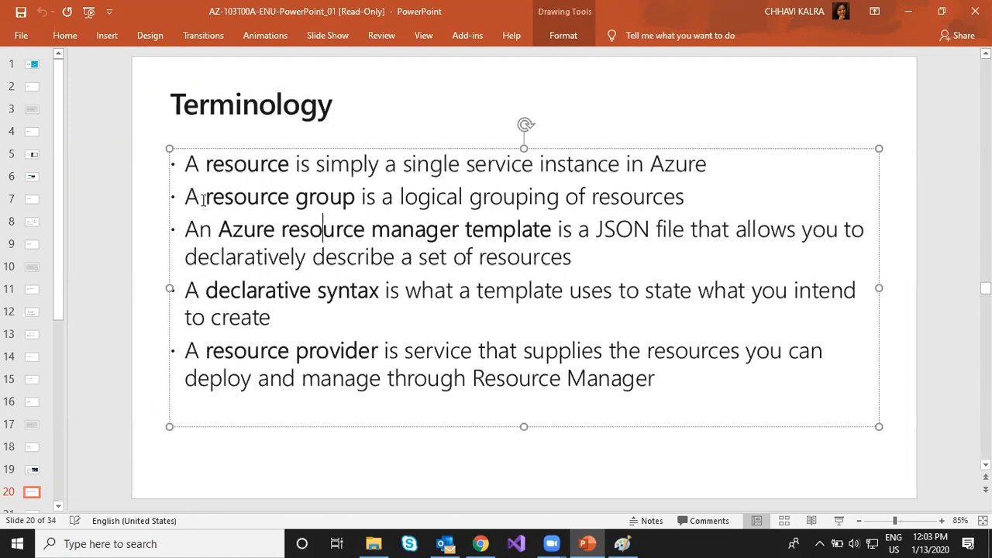
drag(205, 197, 357, 197)
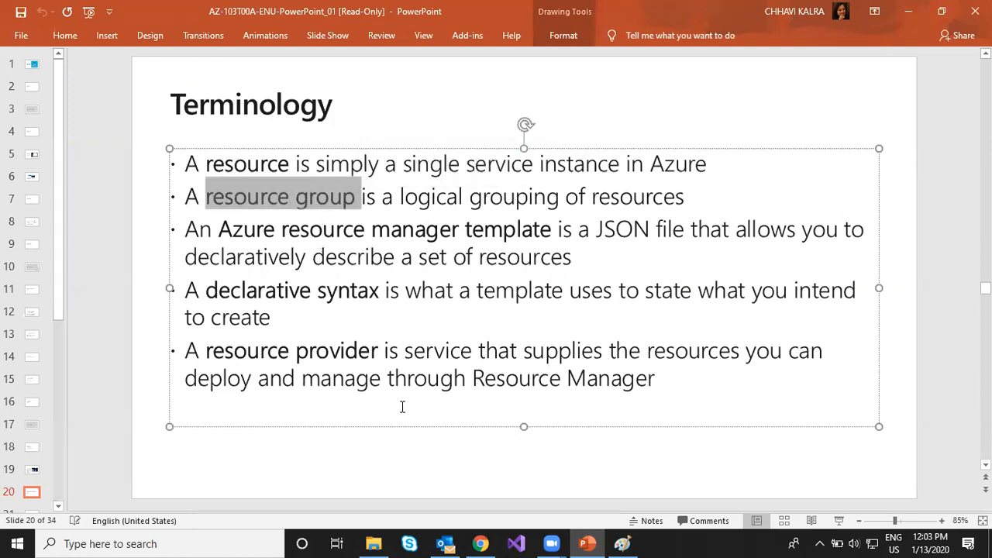
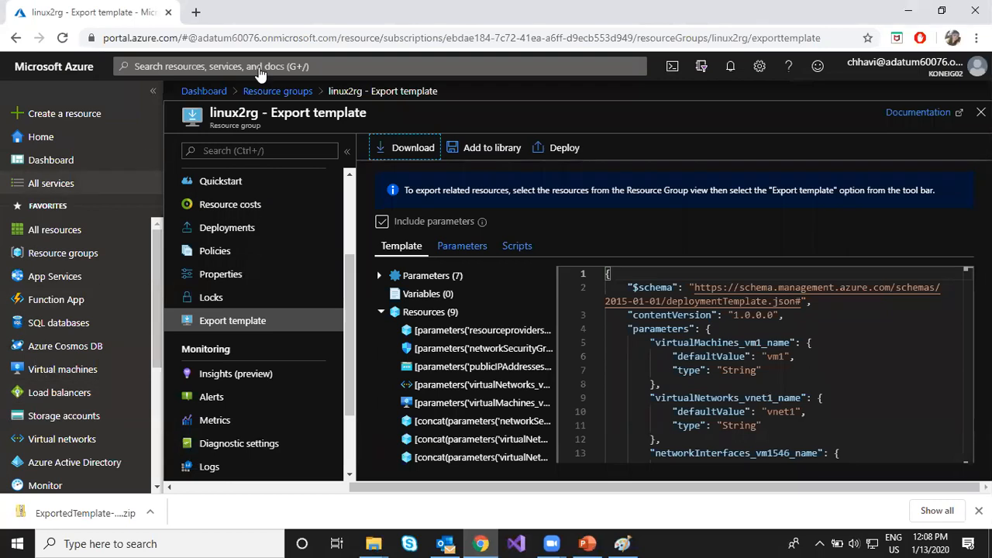
- Dismiss the browser's download bar and close the Export template and Resource groups pages to return to the dashboard
click(979, 510)
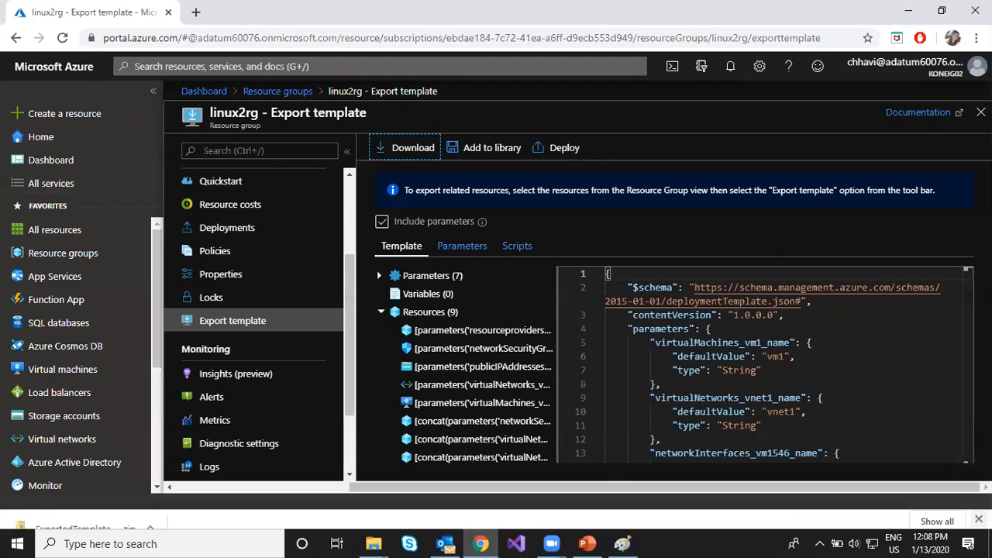
click(981, 113)
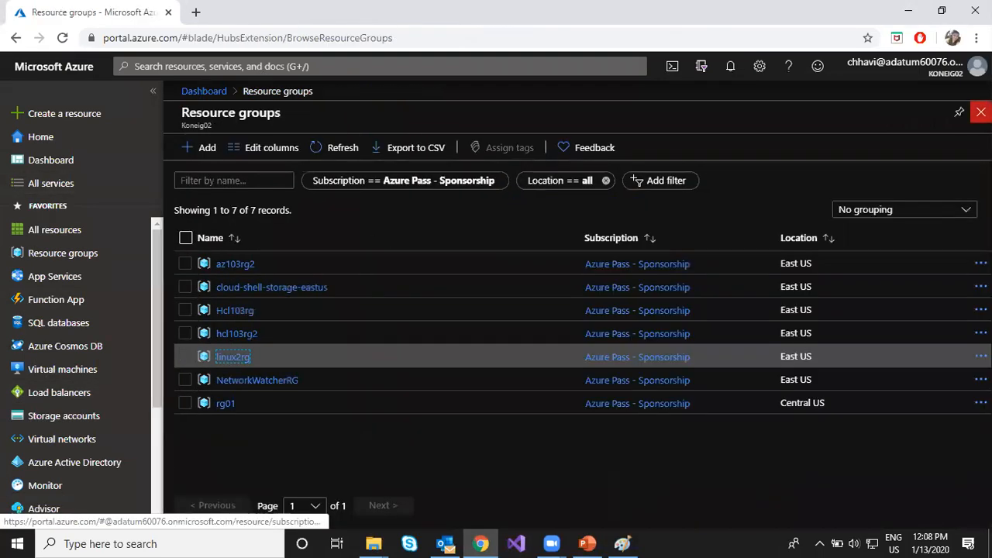
click(982, 111)
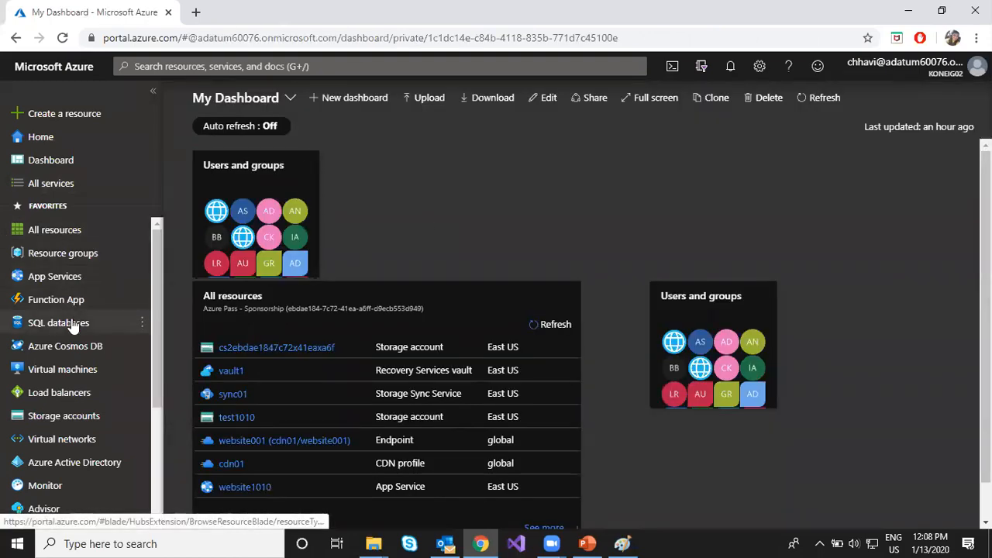
- Preview the SQL databases service card and switch to the Terminology slide in PowerPoint
mouse_move(70, 321)
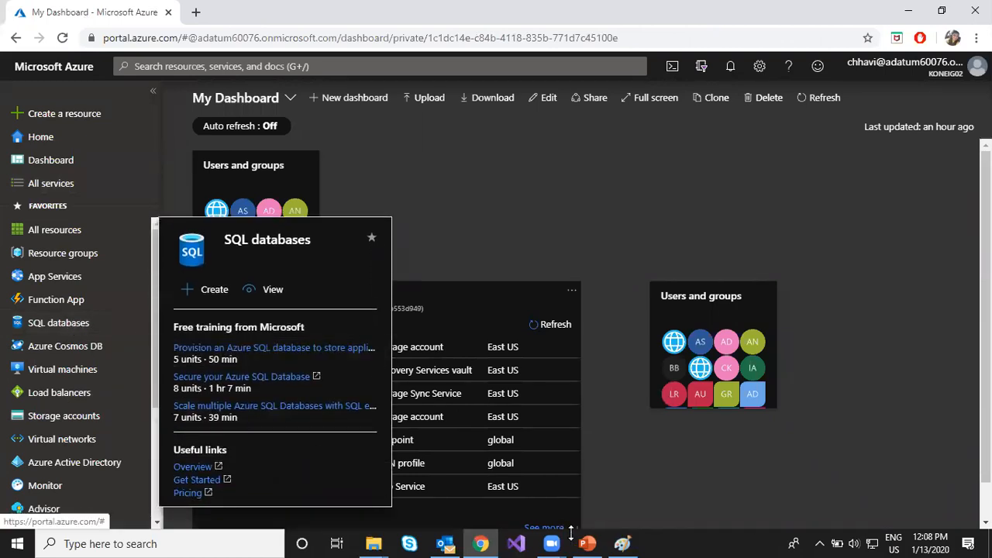
mouse_move(587, 543)
click(557, 492)
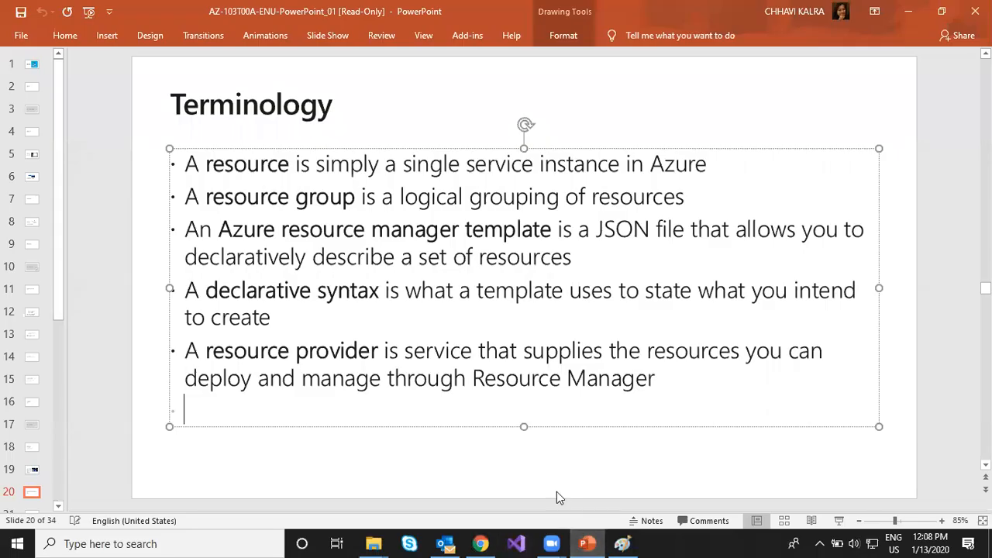
- Switch back to the Azure portal and open Subscriptions from the General category of All services
click(481, 542)
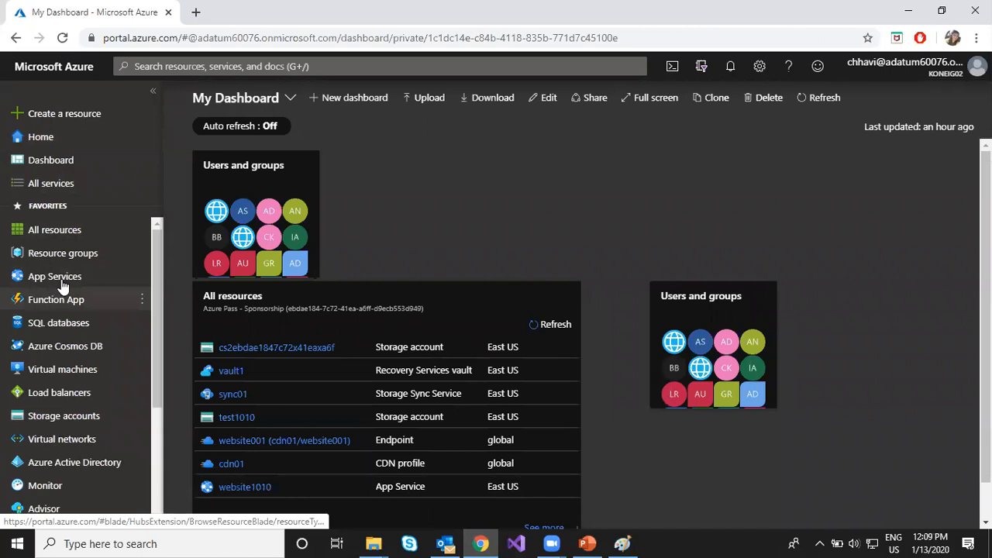
drag(158, 256, 171, 383)
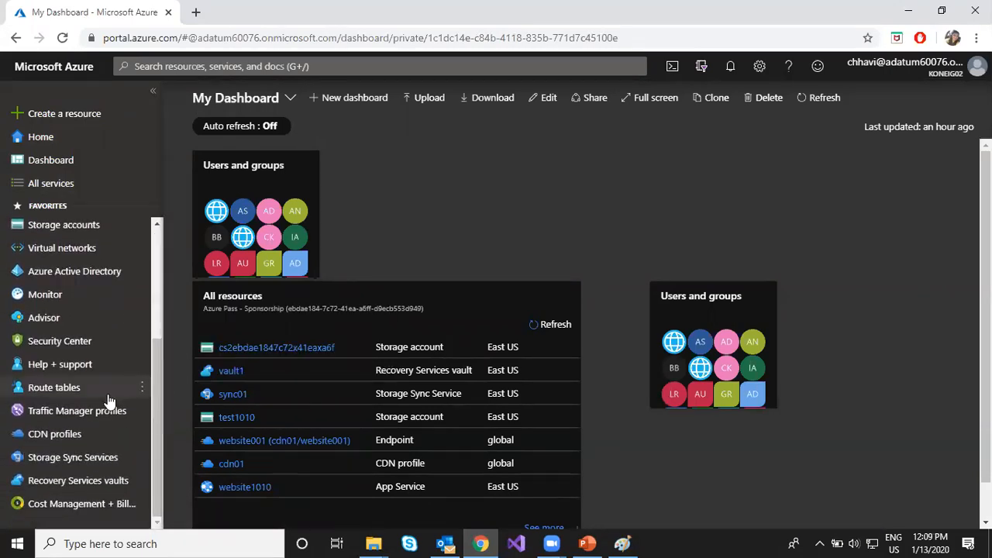
scroll(98, 256, up, 2)
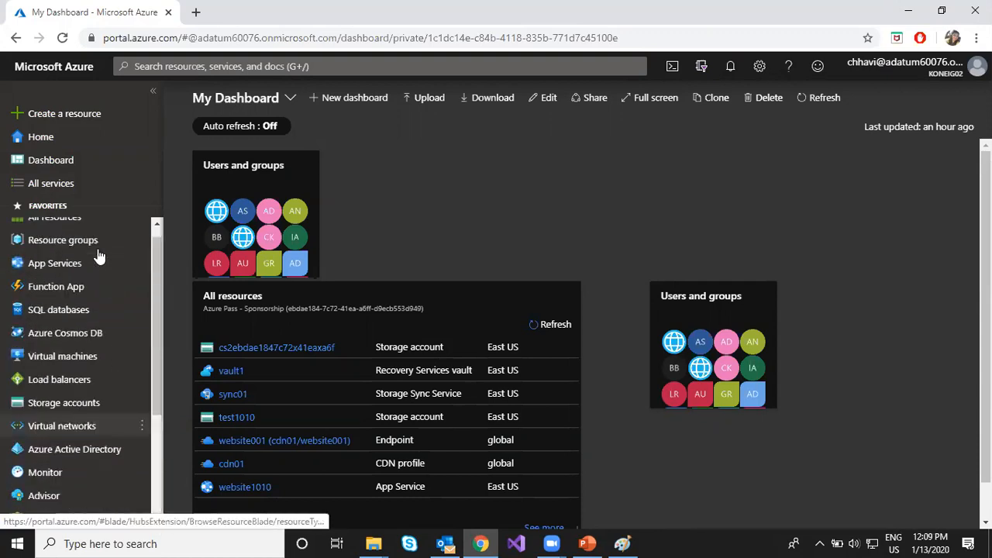
click(78, 186)
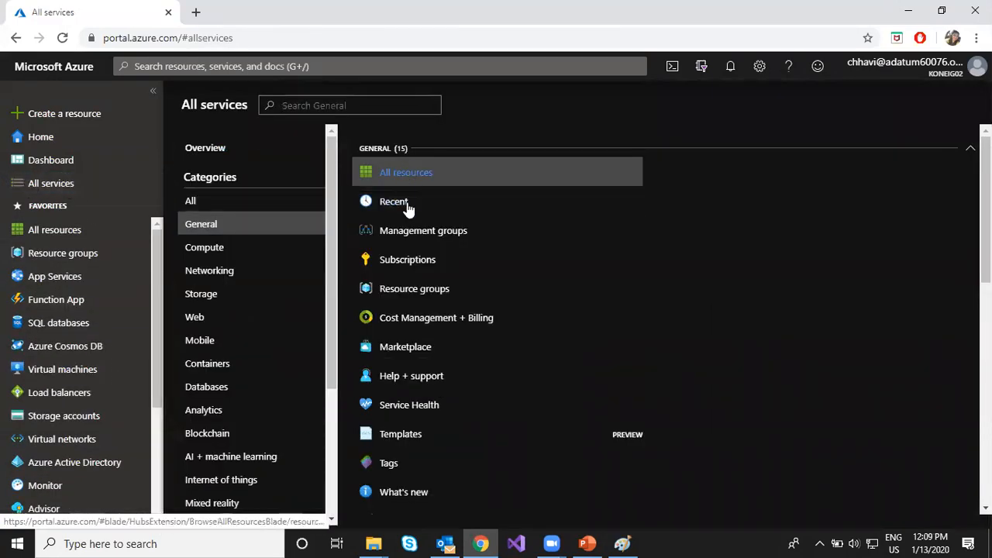
click(438, 262)
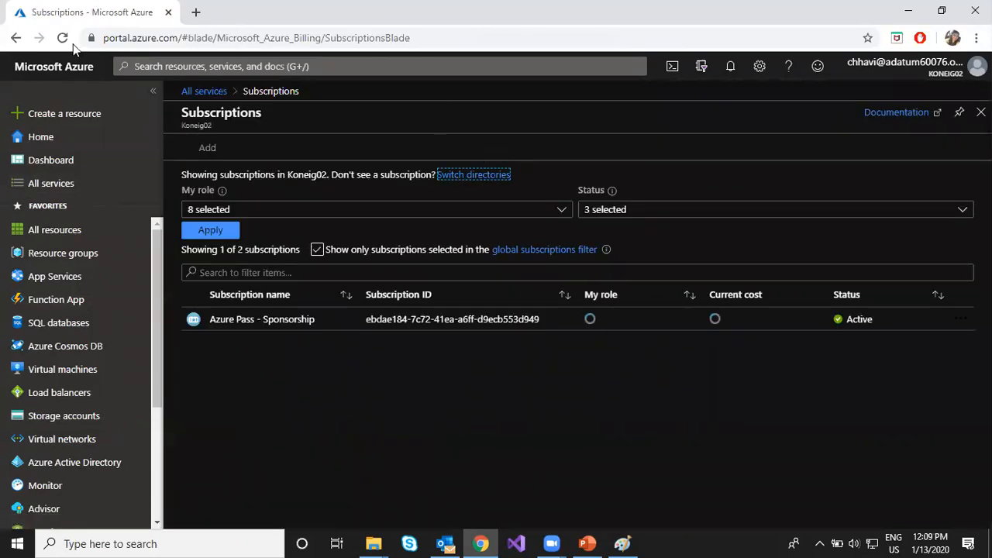
- Open the Resource providers settings of the Azure Pass - Sponsorship subscription
click(245, 320)
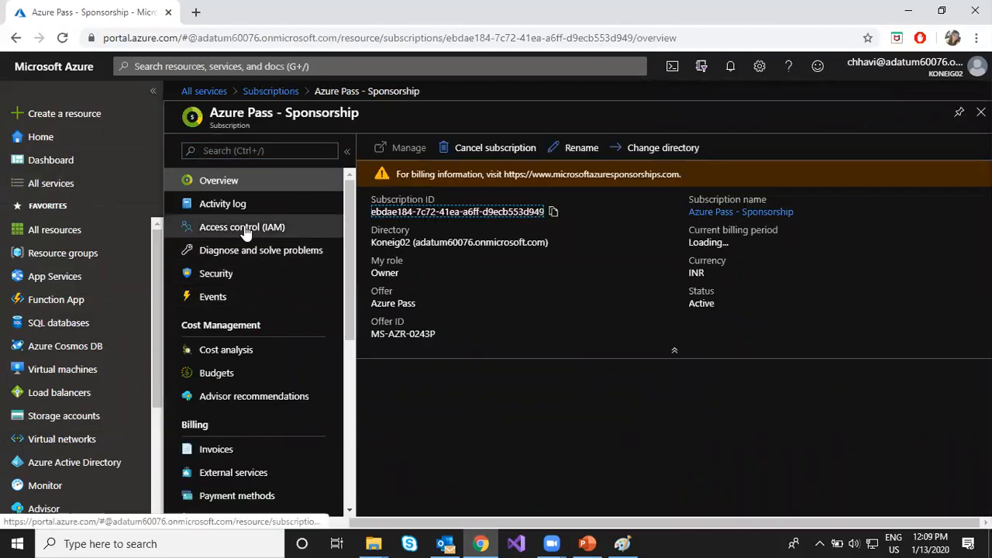
scroll(244, 233, down, 3)
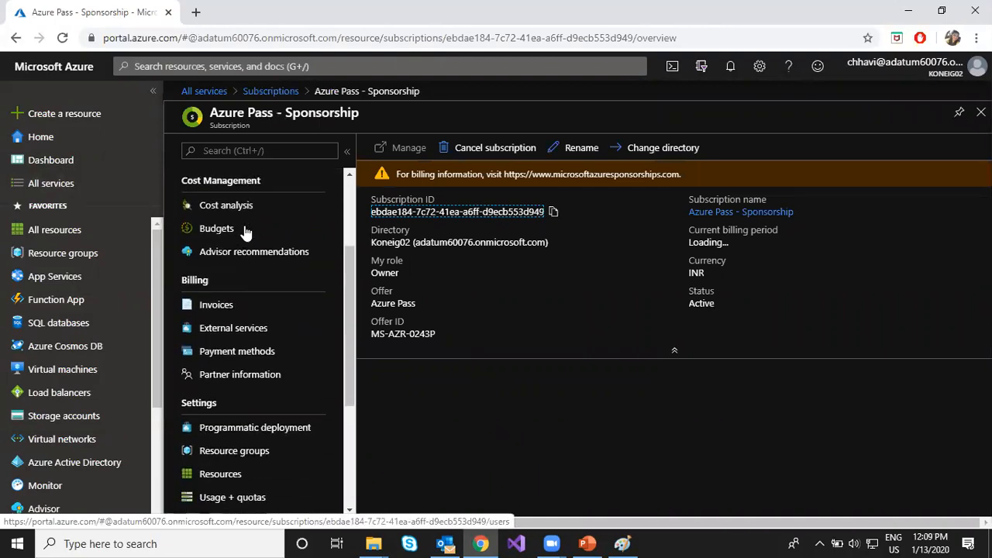
scroll(244, 232, down, 1)
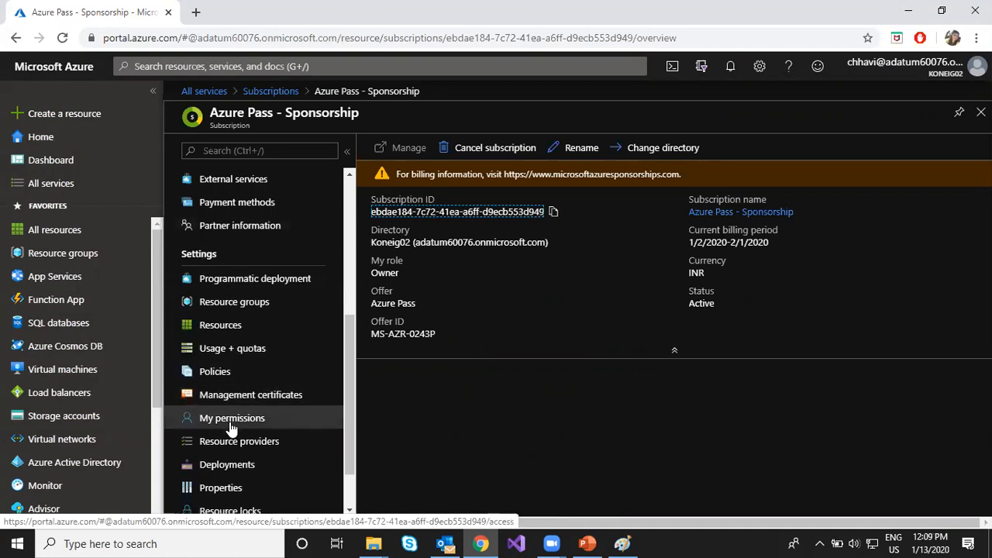
scroll(231, 417, down, 1)
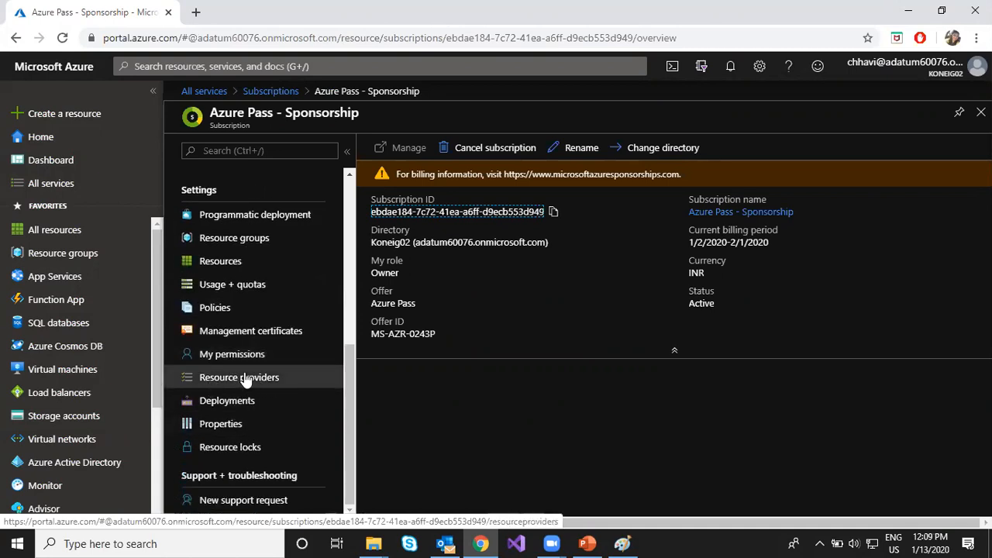
click(249, 378)
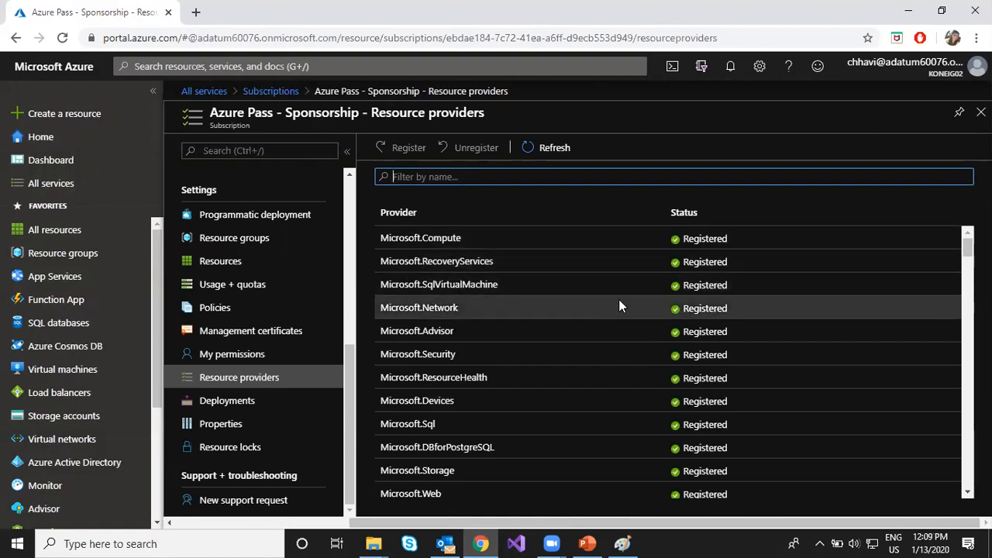
- Look through the resource providers and highlight the Mailjet.Email provider and its registration status
scroll(491, 318, down, 3)
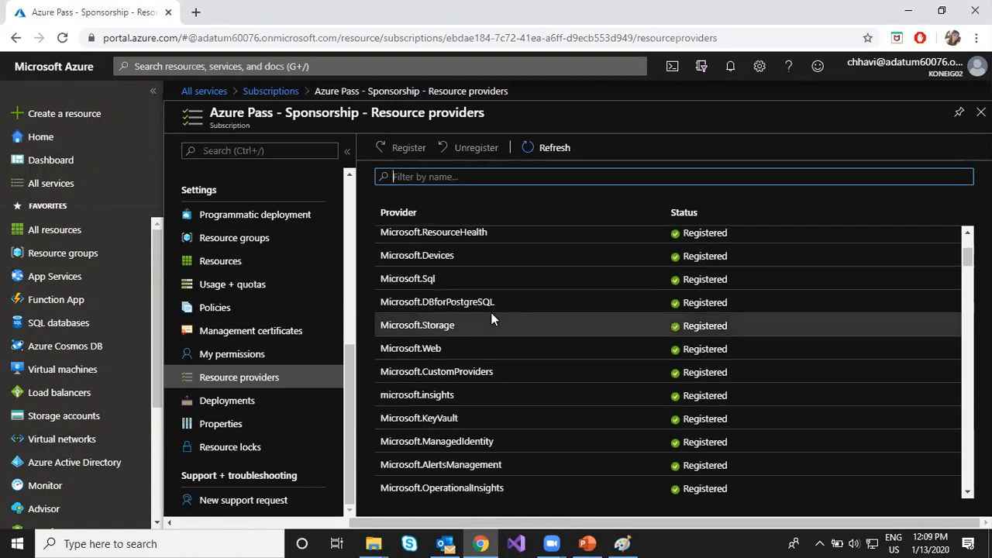
scroll(491, 317, down, 3)
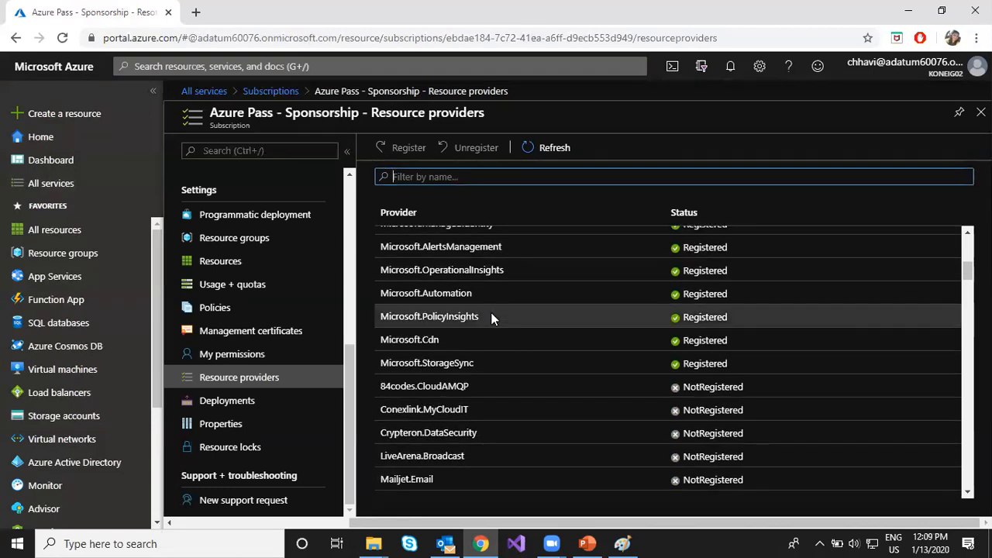
scroll(492, 317, down, 1)
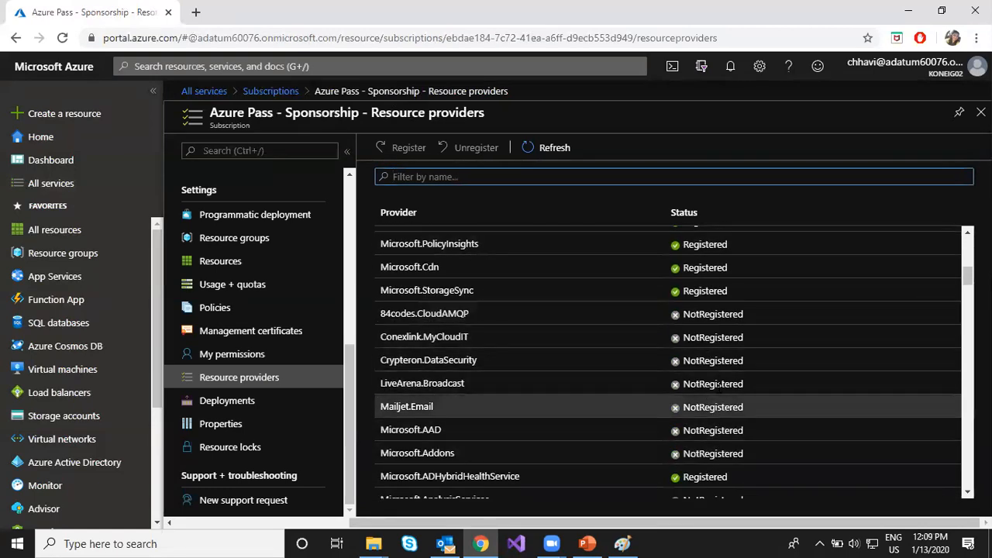
click(383, 411)
drag(409, 409, 433, 409)
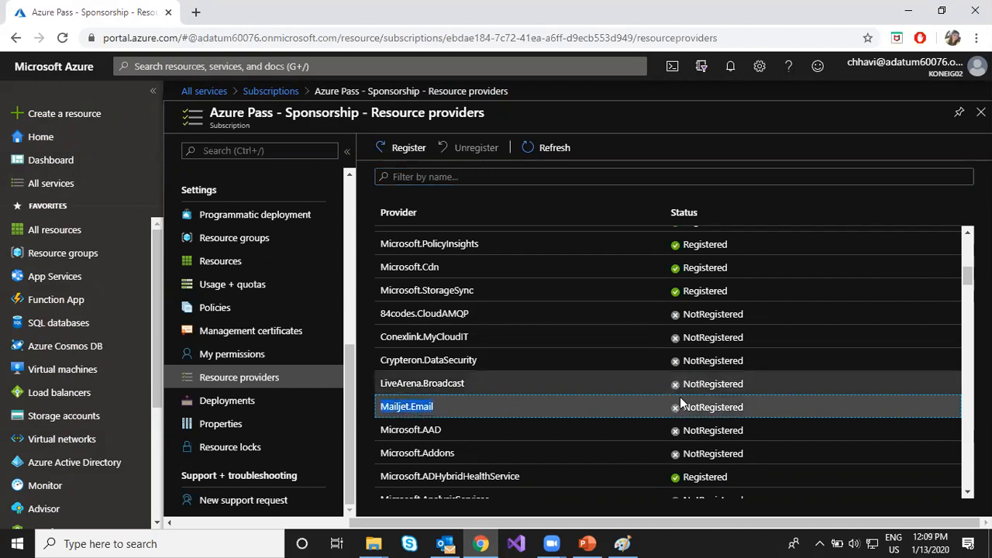
drag(684, 410, 744, 409)
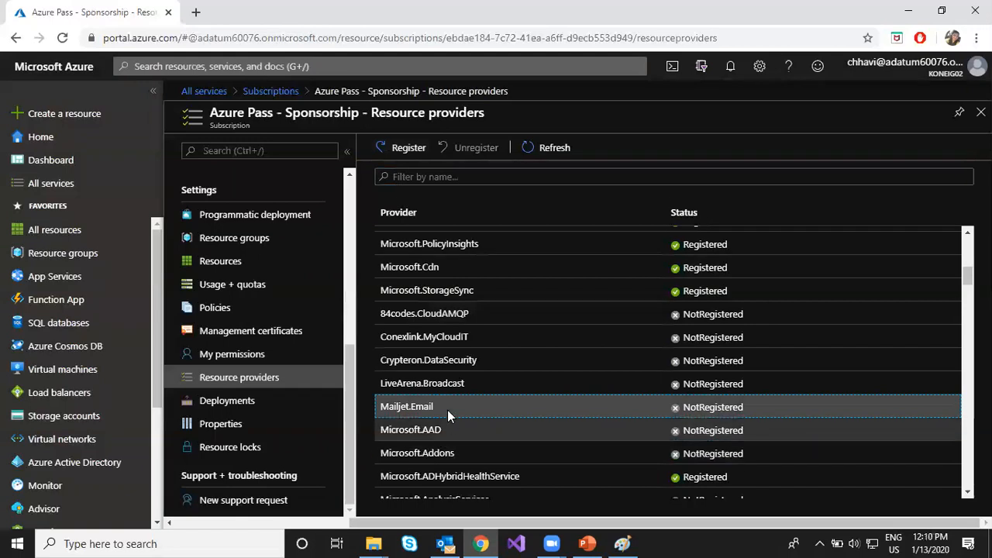
- Register the Microsoft.AzureActiveDirectory resource provider for the subscription
scroll(449, 386, down, 3)
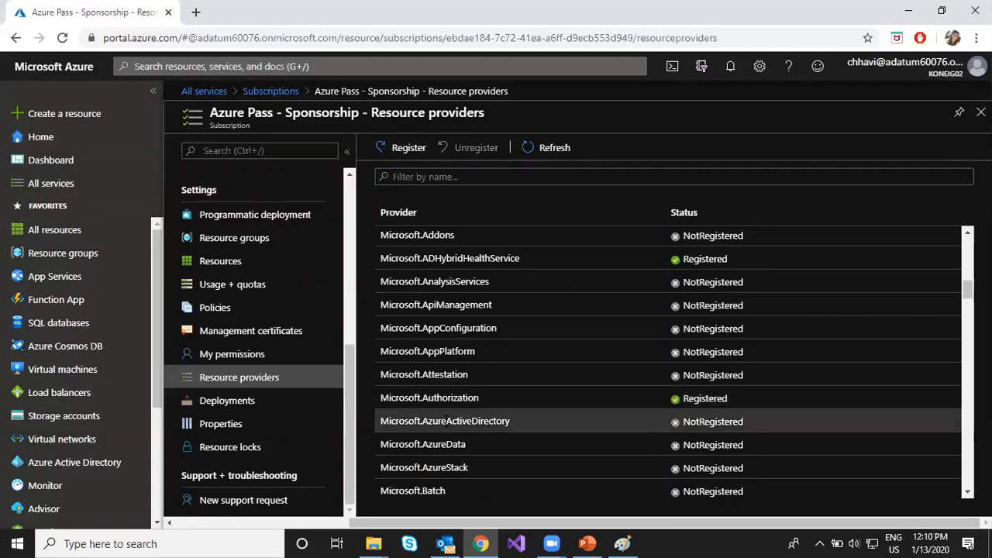
click(450, 418)
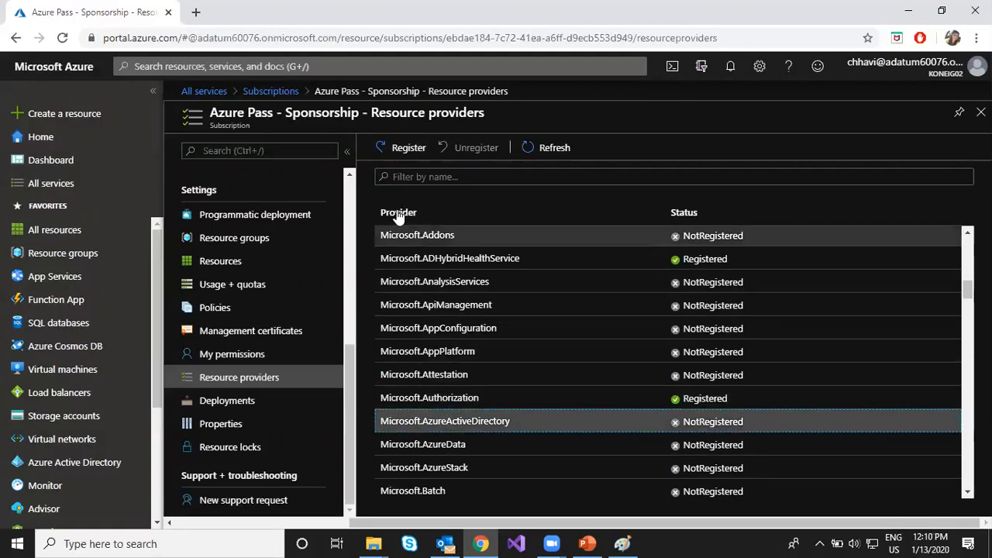
click(395, 156)
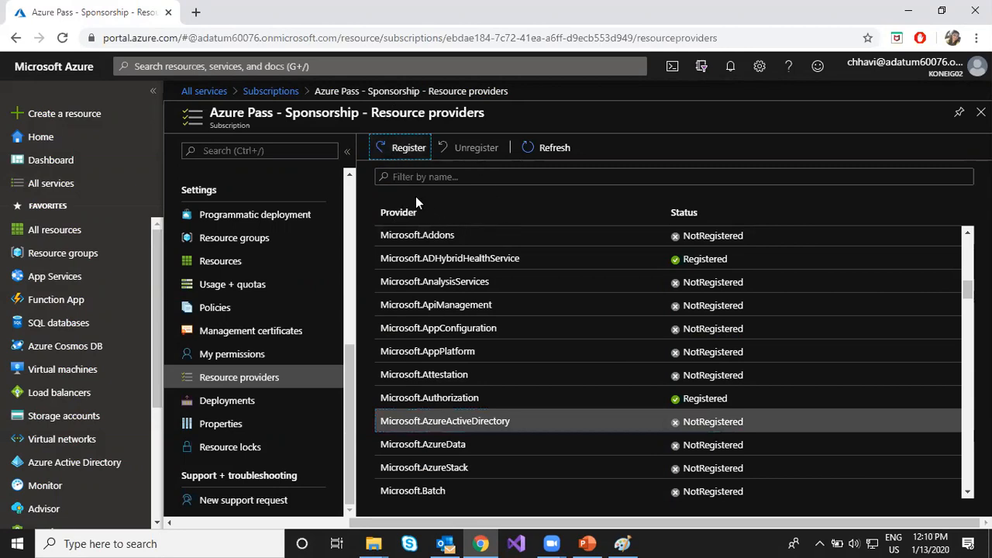
click(403, 148)
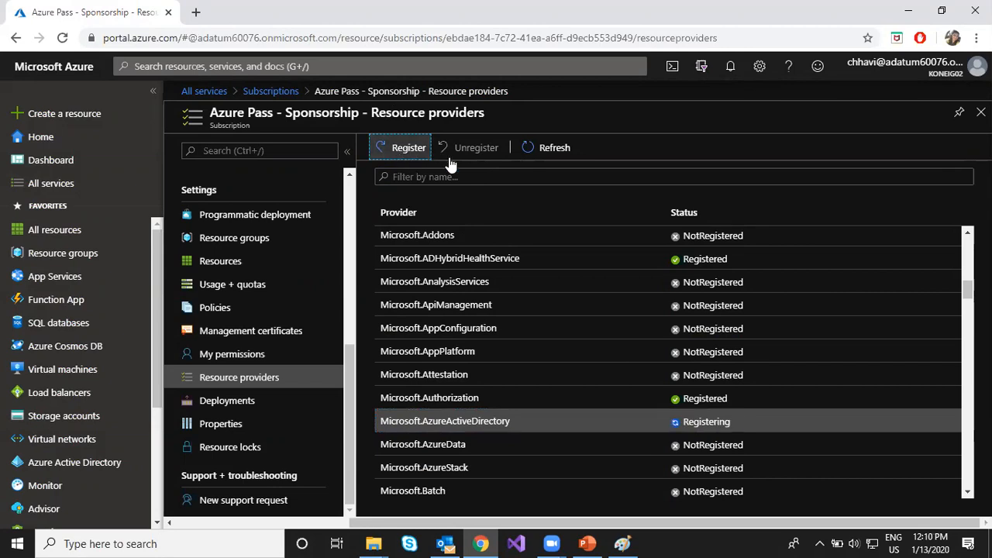
- Refresh the resource provider list, locate Microsoft.AzureActiveDirectory and highlight its registration status
click(685, 420)
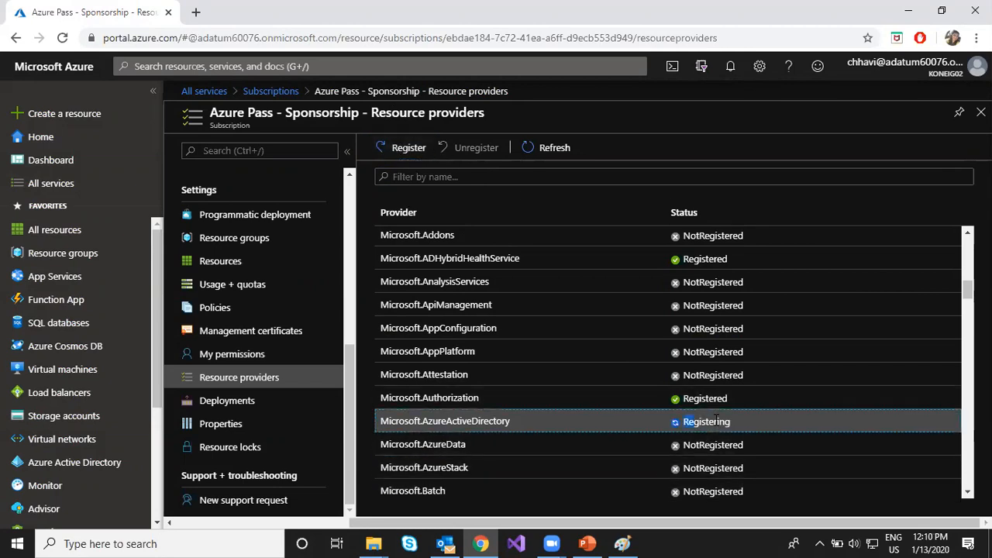
click(545, 146)
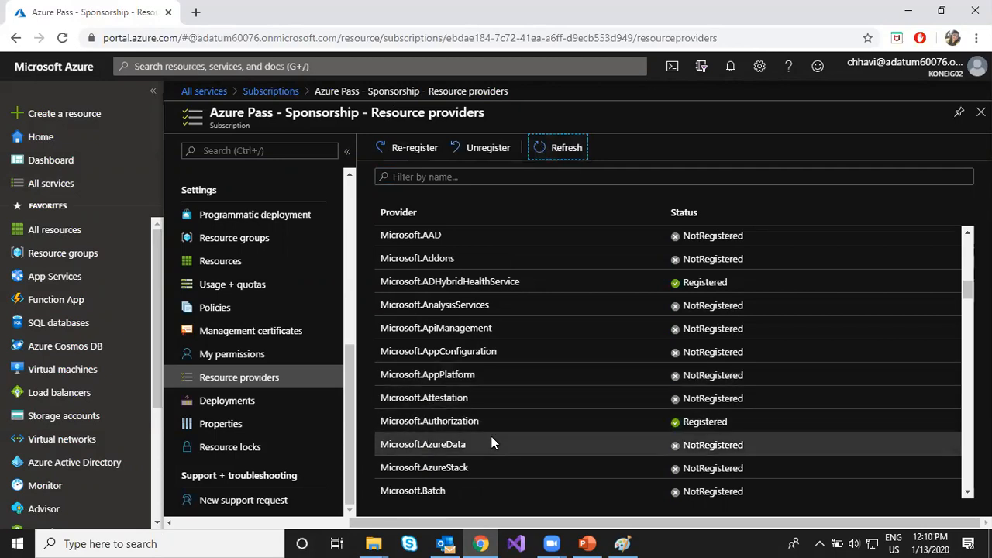
scroll(492, 439, down, 1)
scroll(499, 405, up, 3)
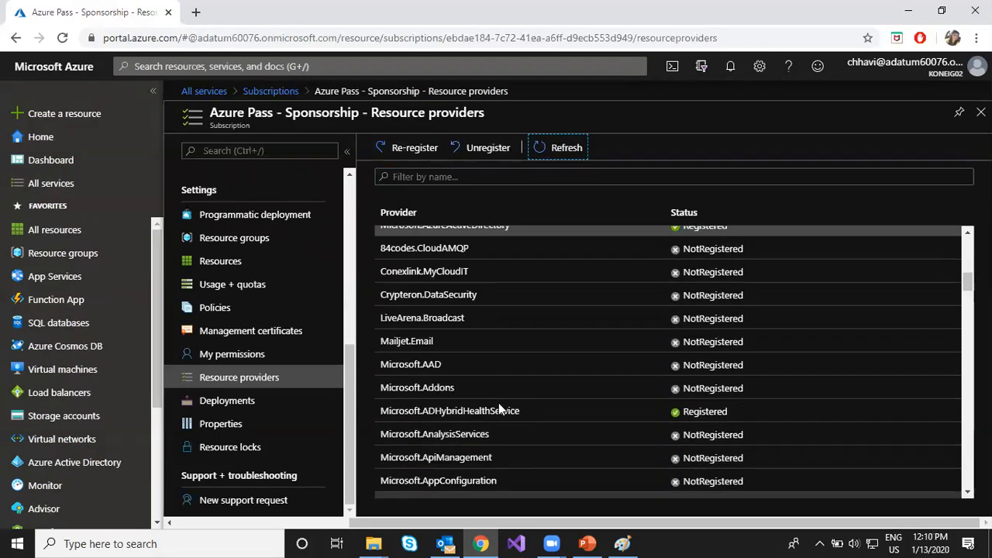
scroll(676, 321, up, 1)
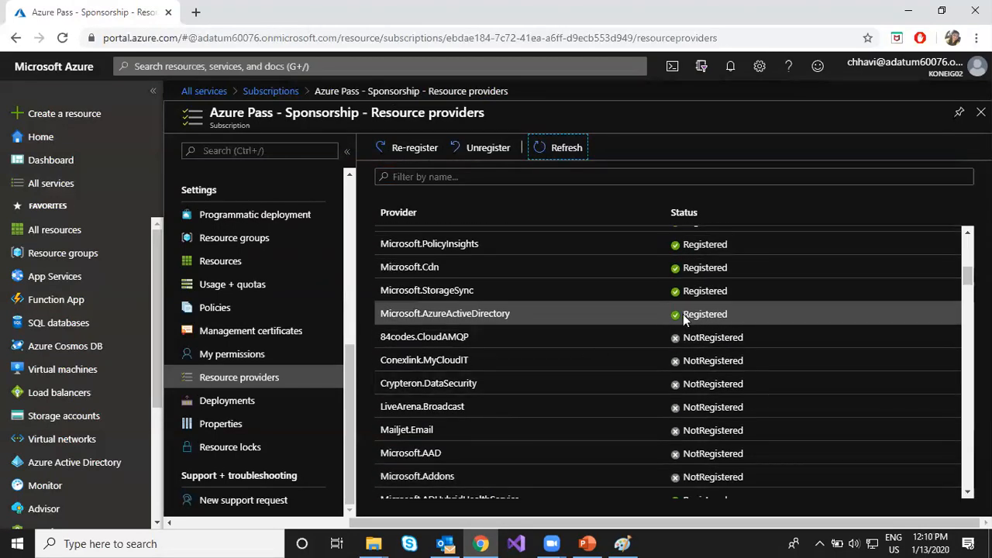
drag(683, 314, 723, 312)
- Switch to PowerPoint, advance to the Resource Groups and Deployments slide and highlight "Resources can only exist in one resource group"
click(589, 542)
click(107, 363)
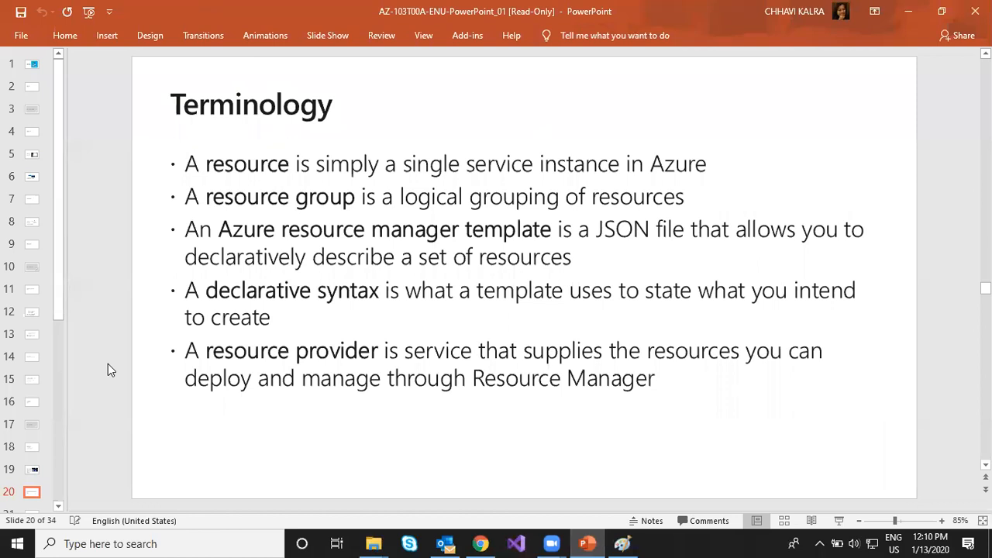
scroll(108, 364, down, 1)
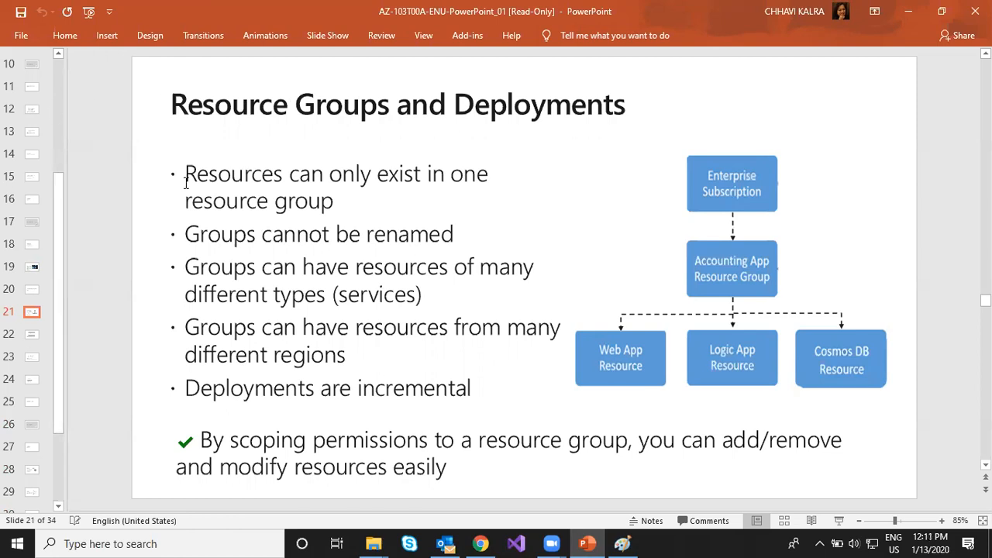
drag(187, 173, 474, 174)
drag(190, 202, 334, 201)
- Switch to the Azure portal, open the linux2rg resource group and collapse its Essentials section to view the full resource list
click(480, 543)
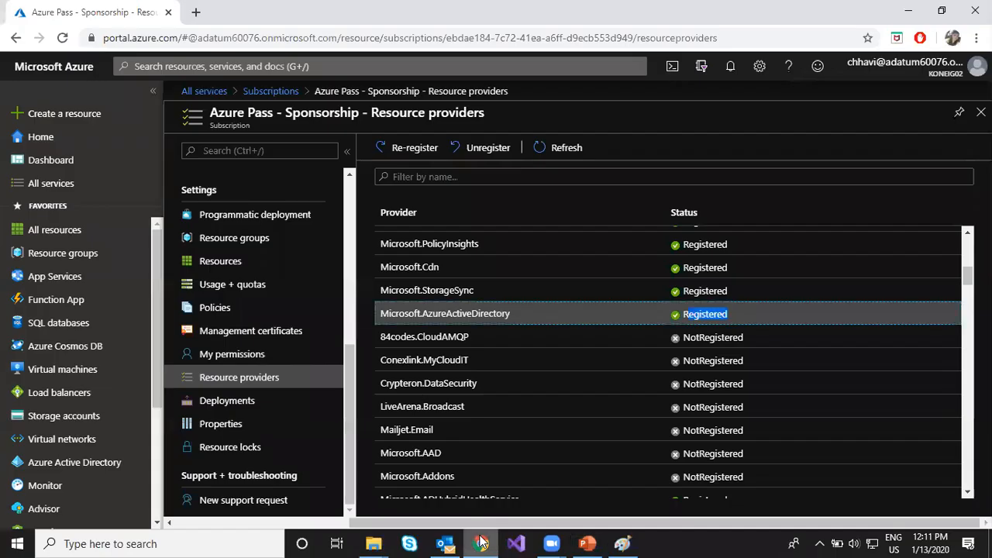
click(65, 256)
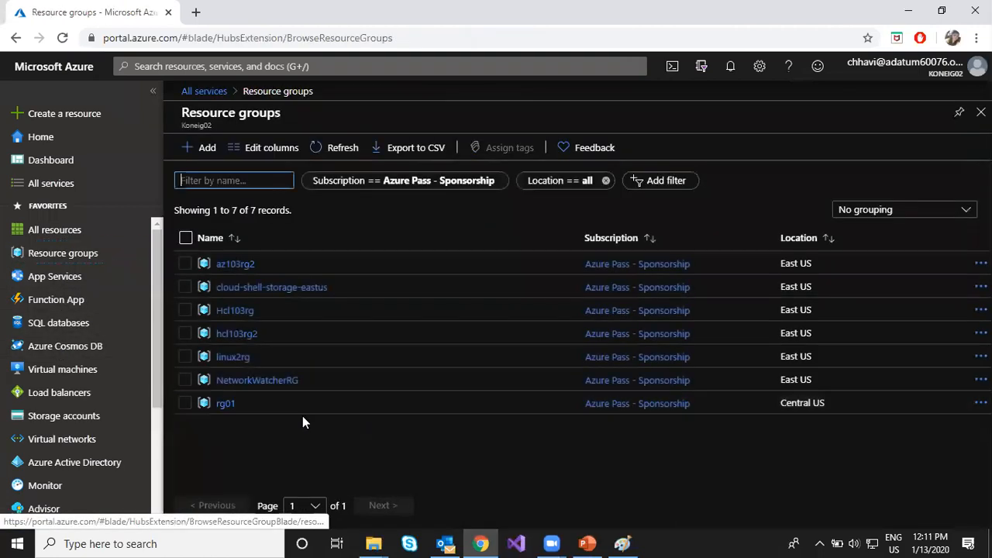
click(233, 358)
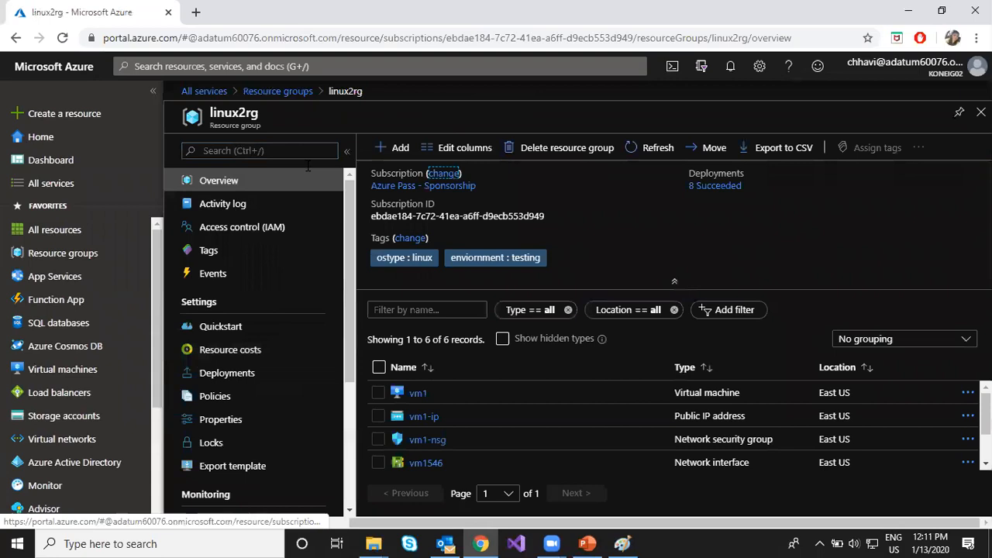
click(674, 282)
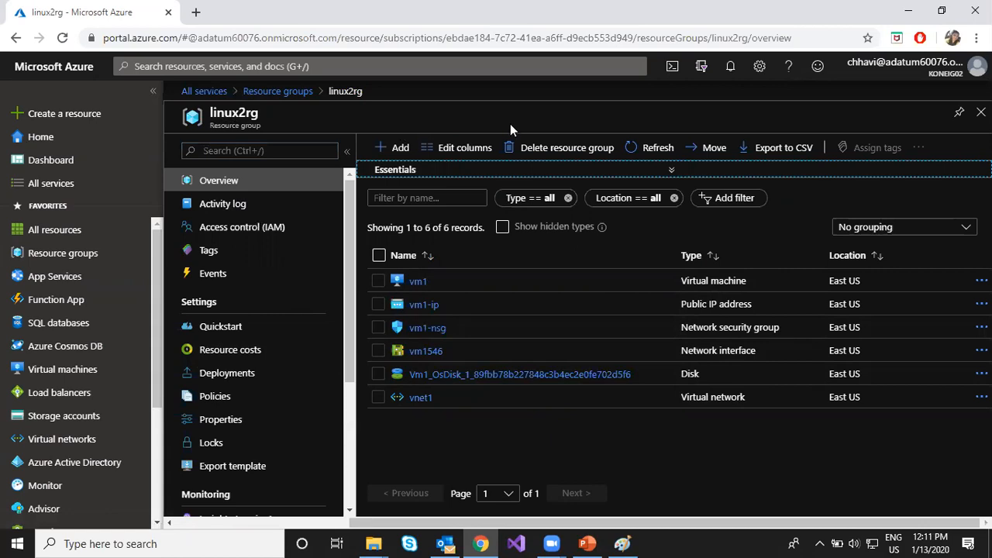
- Switch to PowerPoint and highlight "Groups cannot be renamed", then switch to the Azure portal and highlight the linux2rg resource group's name
click(598, 540)
click(353, 371)
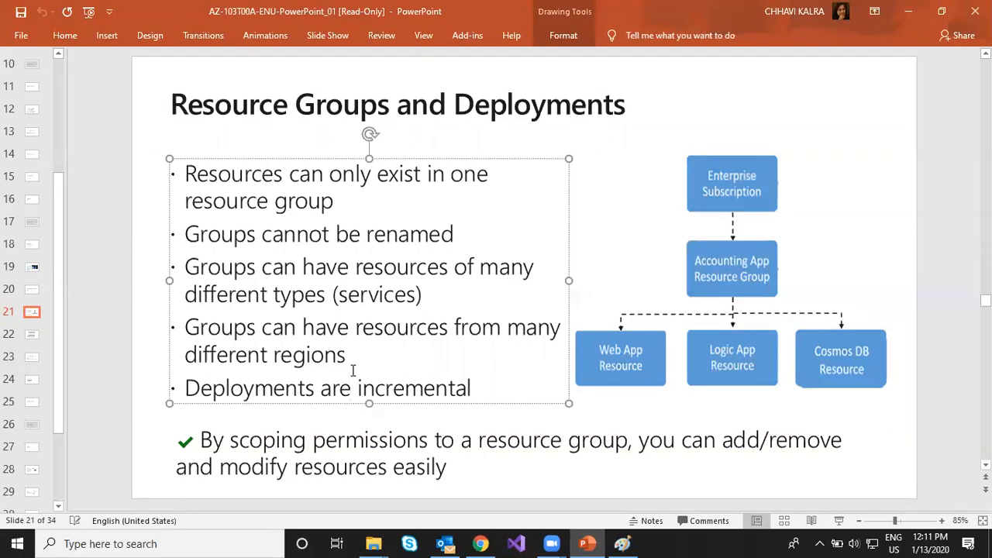
drag(189, 238, 435, 241)
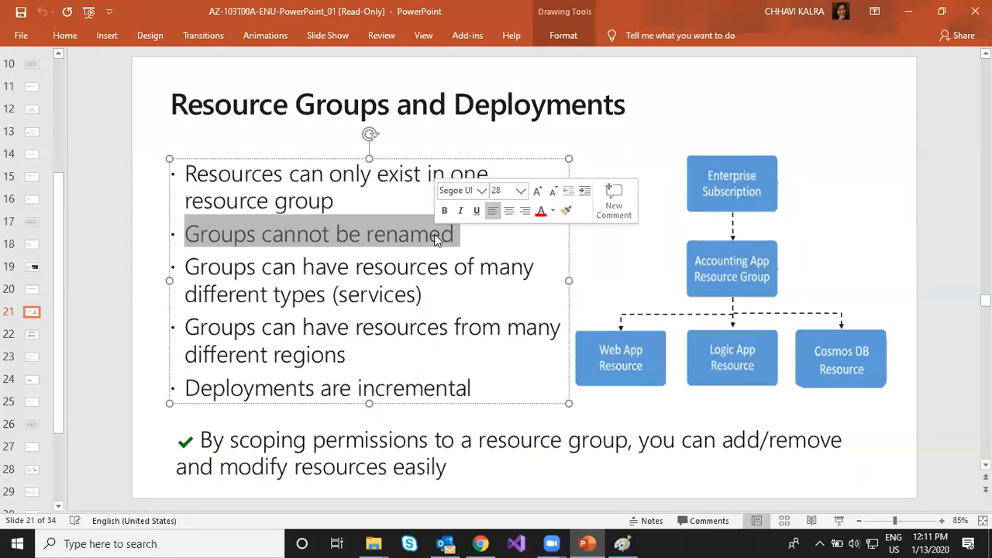
click(481, 543)
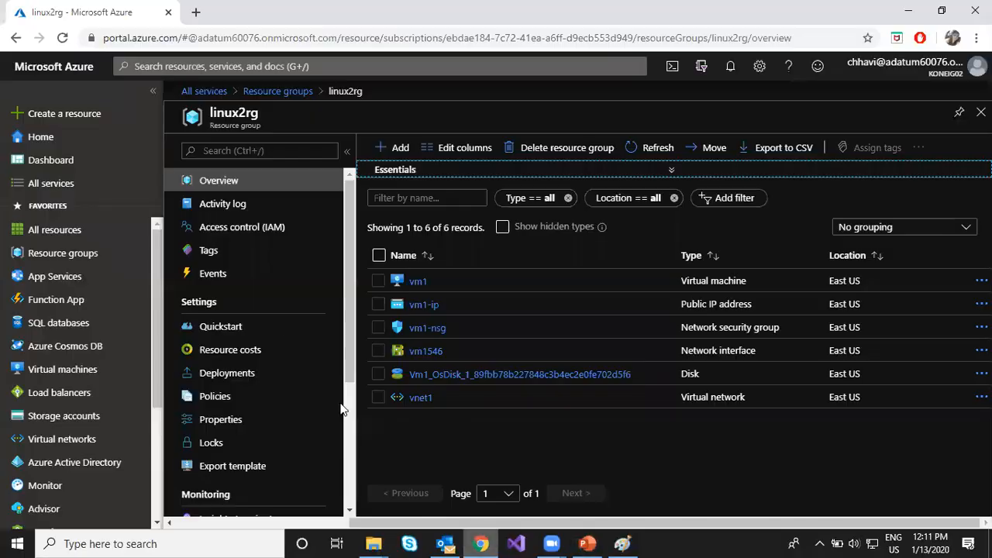
drag(210, 113, 258, 113)
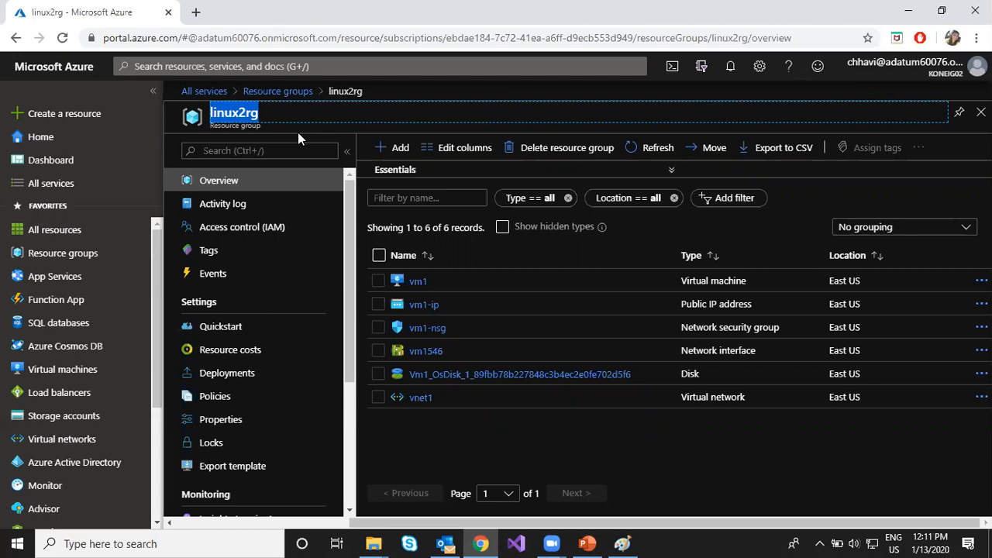
- Highlight "Groups can have resources of many different types (services)" in PowerPoint, then switch to the Azure portal to view linux2rg's resource types
click(587, 544)
drag(243, 267, 427, 289)
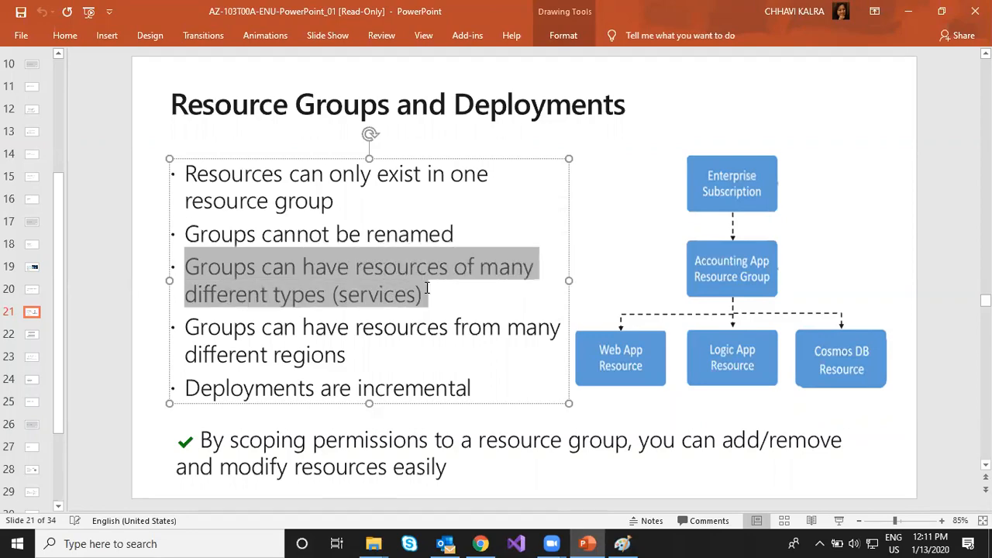
click(481, 543)
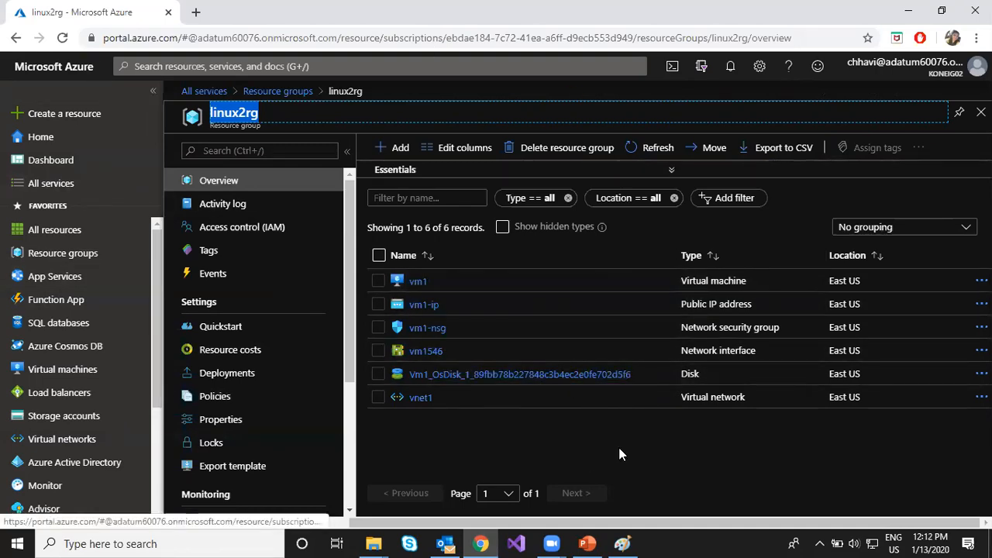
- Highlight "Groups can have resources from many different regions" in PowerPoint, then expand linux2rg's Essentials in the Azure portal and highlight its name
click(587, 542)
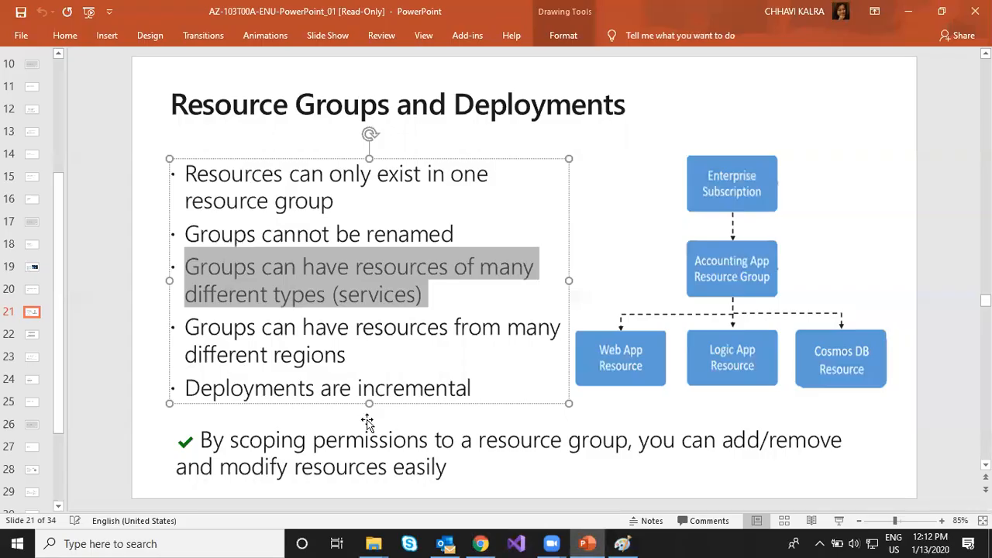
drag(209, 327, 326, 349)
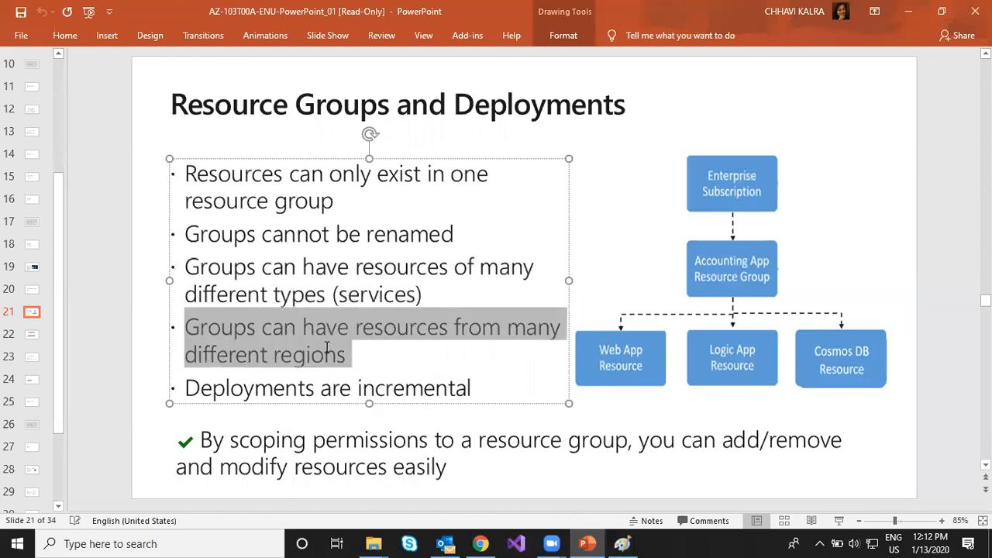
click(482, 544)
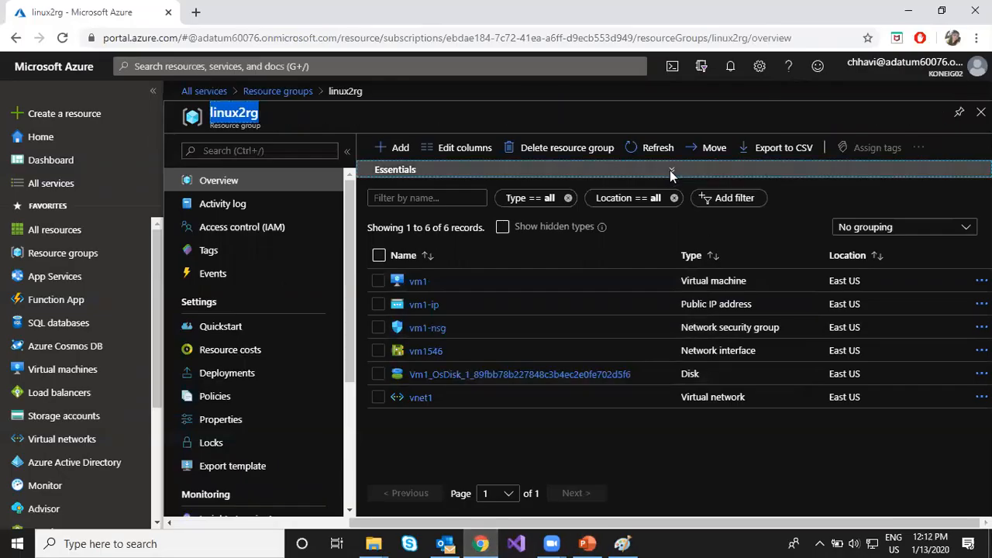
click(671, 169)
click(271, 117)
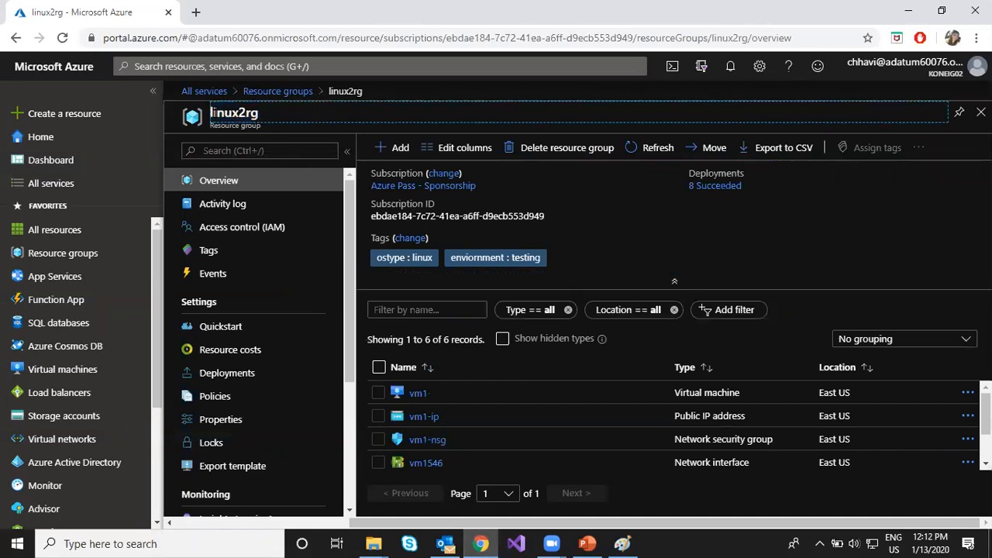
drag(209, 113, 274, 118)
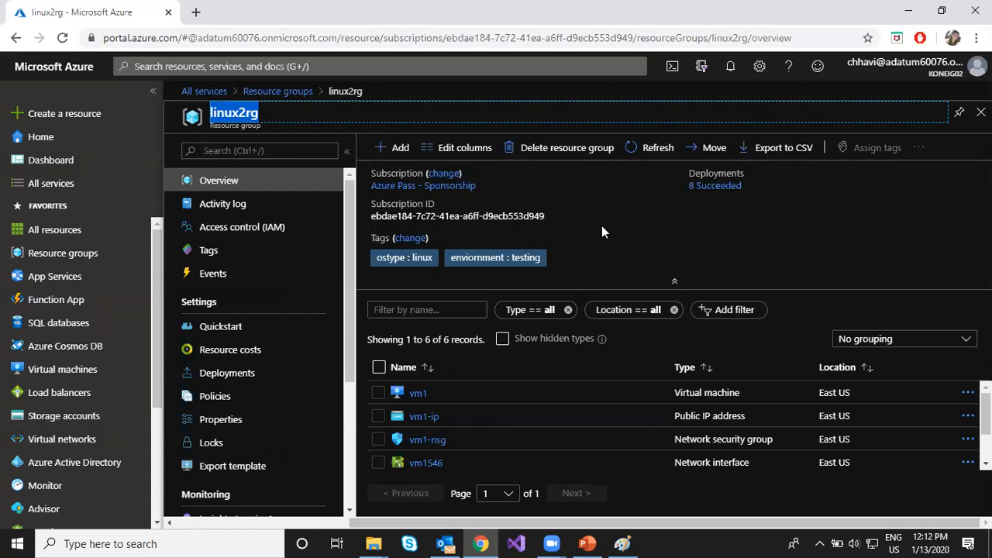
- Go back to the list of all resource groups and highlight the location of linux2rg
click(300, 95)
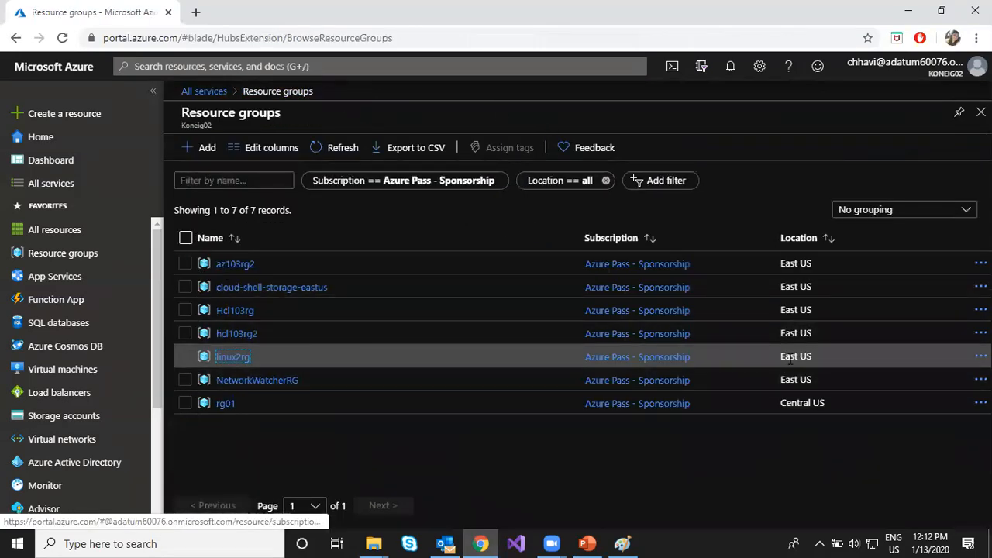
drag(783, 355, 816, 354)
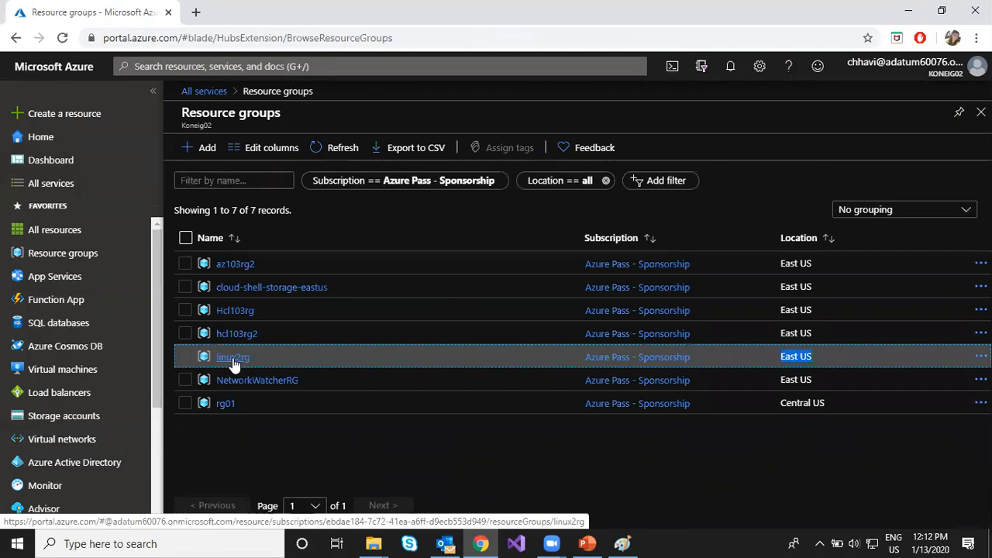
click(569, 463)
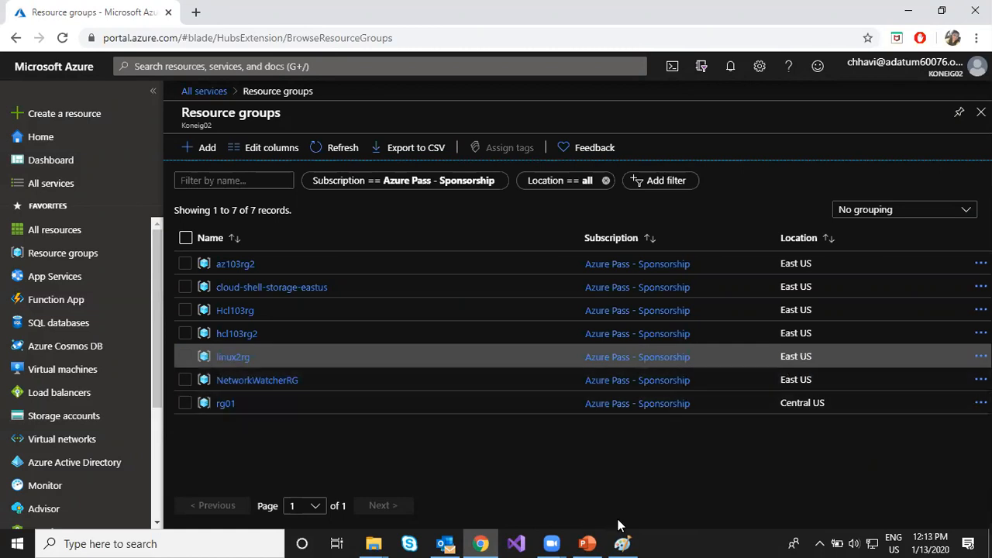
- Switch to PowerPoint and highlight the "Deployments are incremental" bullet on the Resource Groups and Deployments slide
click(600, 542)
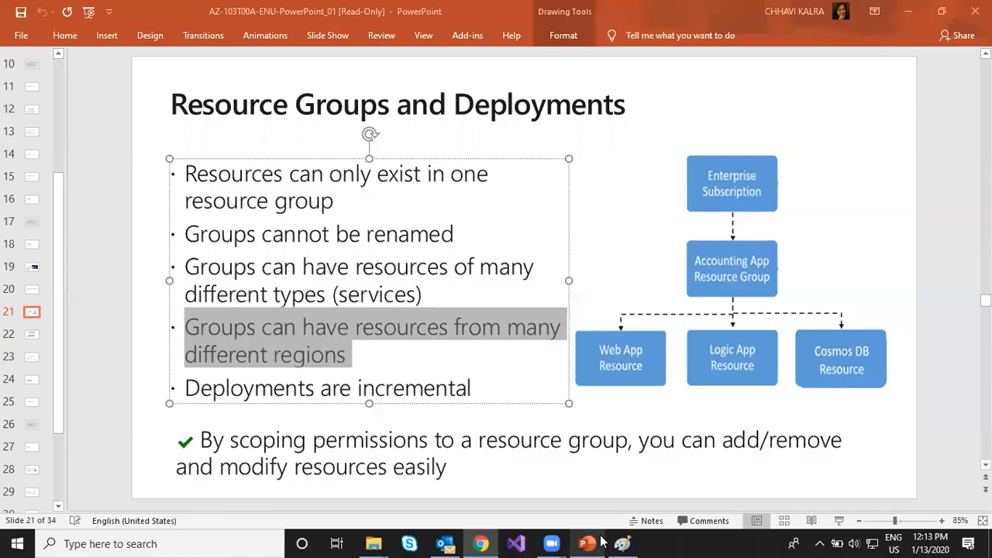
click(332, 465)
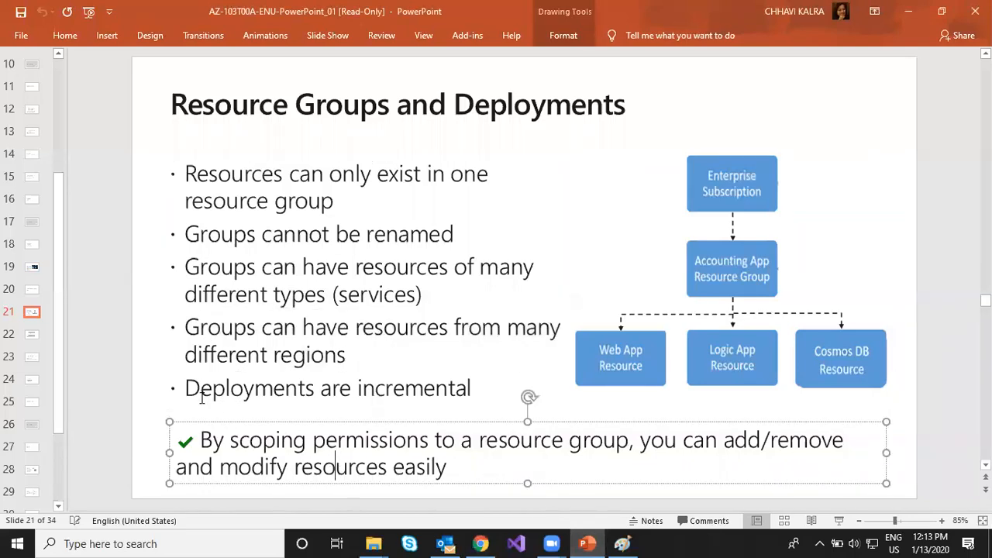
drag(186, 387, 436, 405)
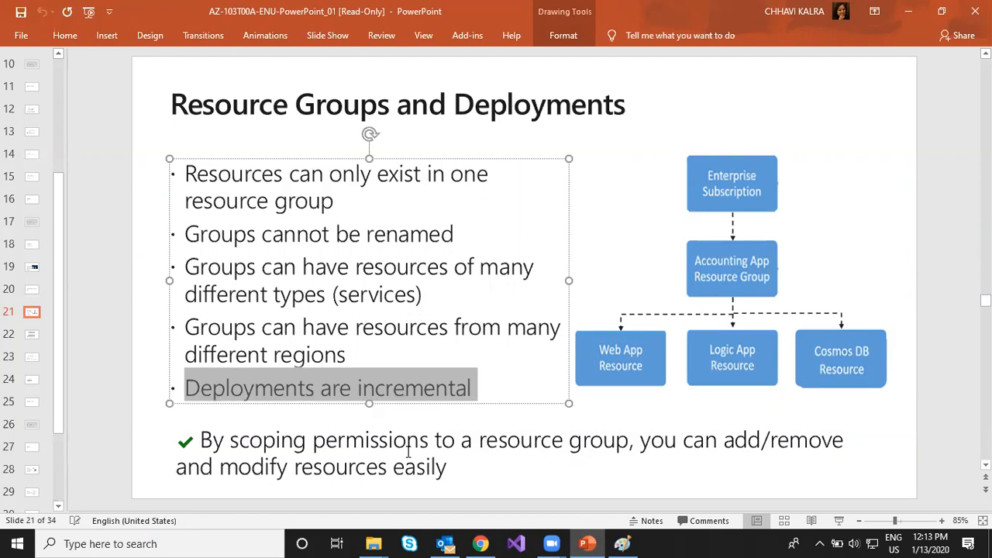
- Highlight "scoping permissions" in the slide's closing note, then switch to the Azure portal and open the Hcl103rg resource group
click(346, 467)
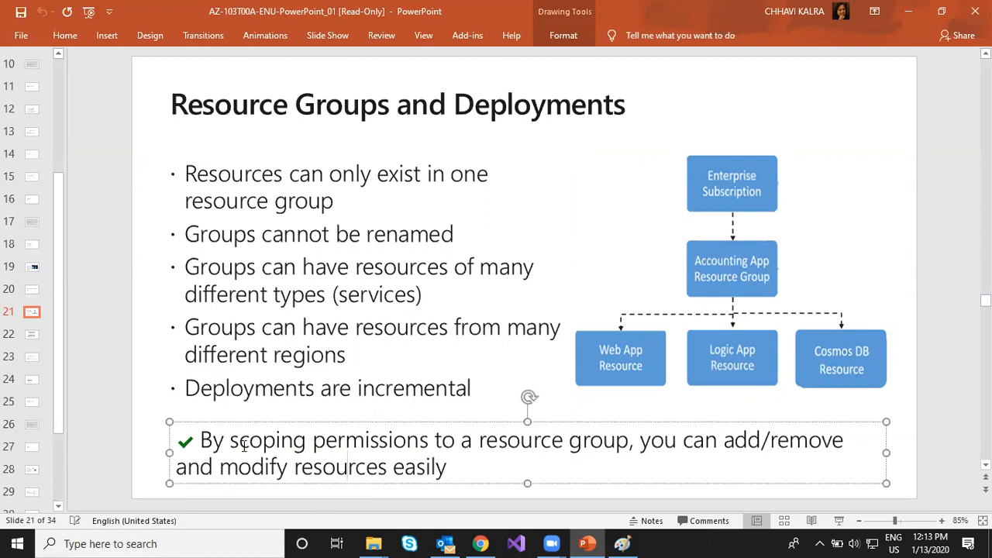
drag(231, 442, 448, 457)
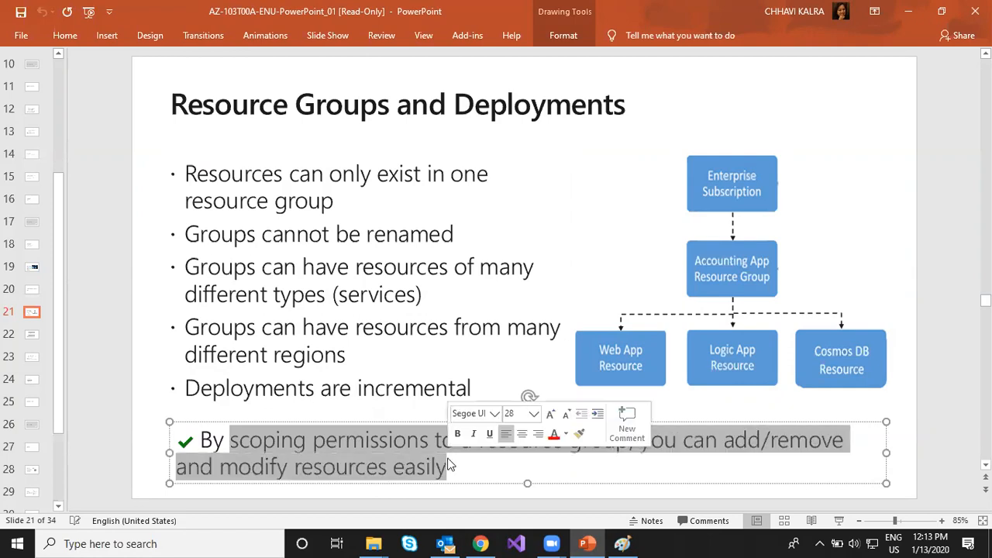
click(103, 450)
drag(231, 439, 431, 439)
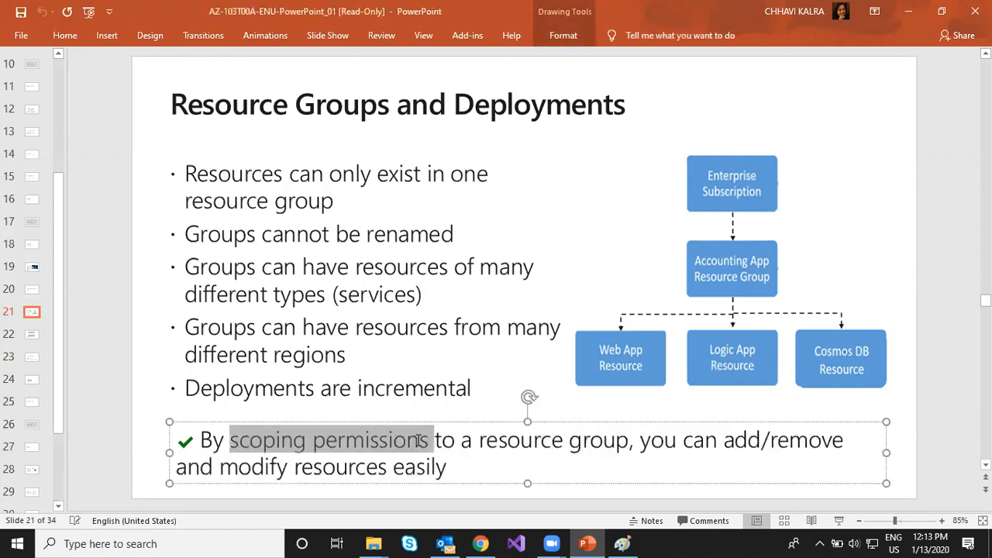
click(493, 541)
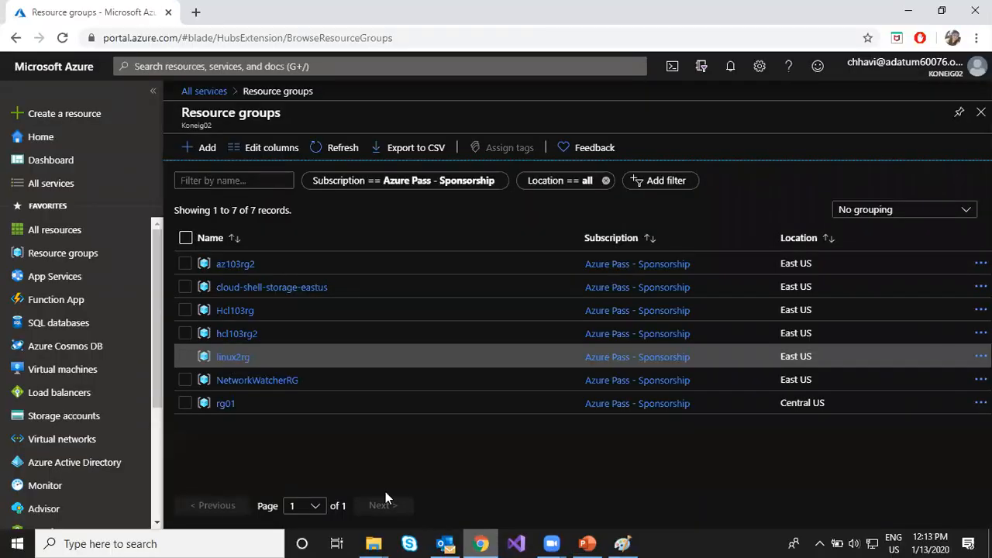
click(231, 310)
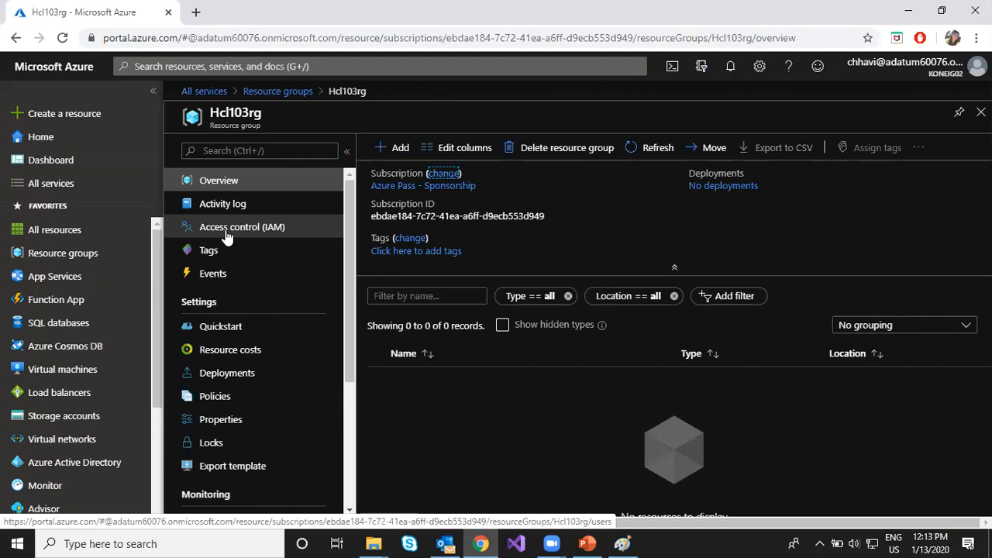
- Switch to PowerPoint and advance to the Resource Manager Locks slide
click(586, 544)
click(90, 351)
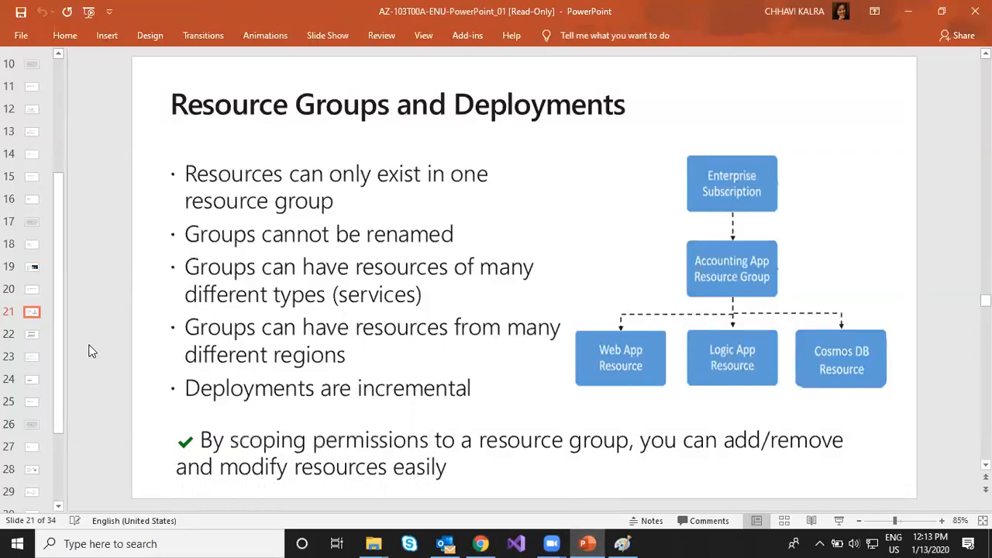
key(Page_Down)
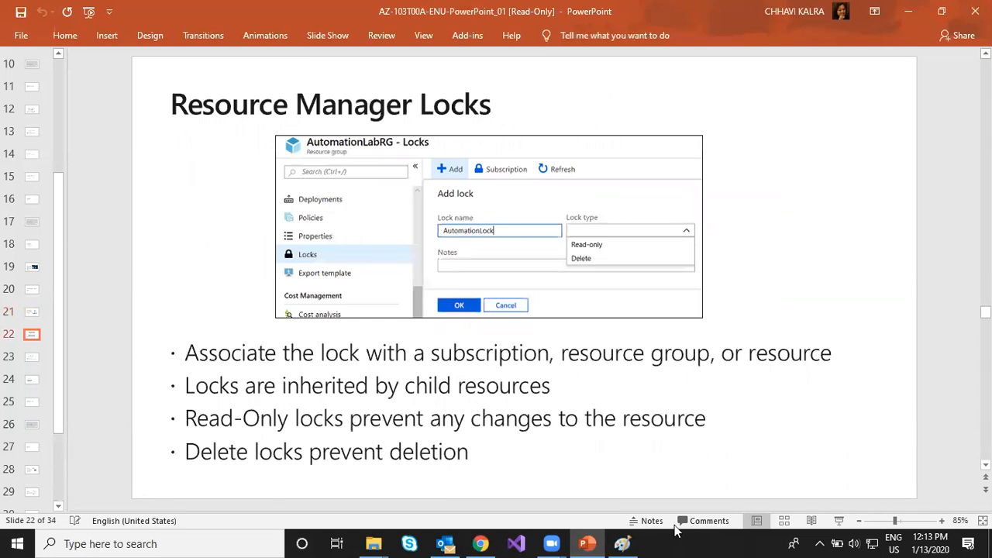
- Switch to Paint and add "Resource Locks: to prevent accidental deletion or modification of resources." as a new paragraph below the Resource Group definition
click(626, 542)
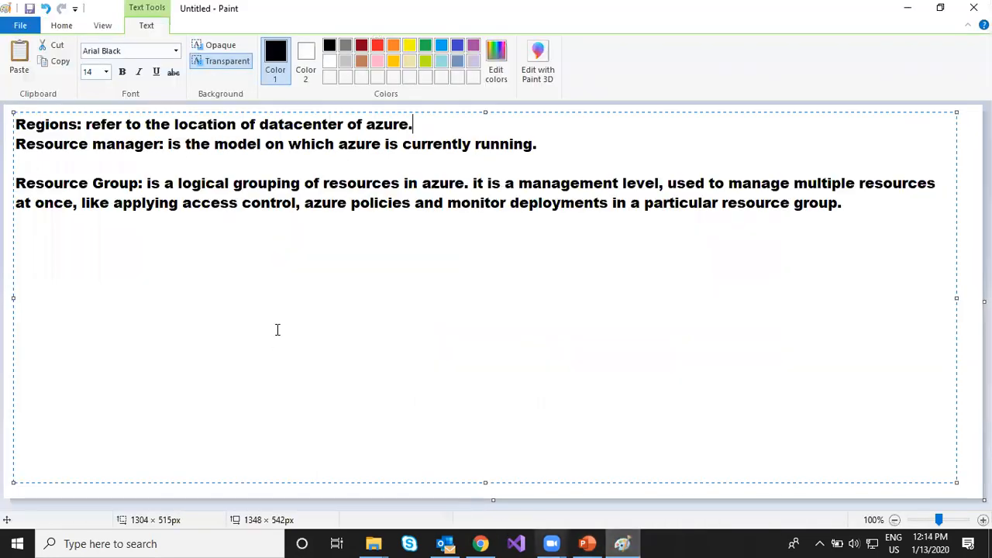
key(Return)
key(Return)
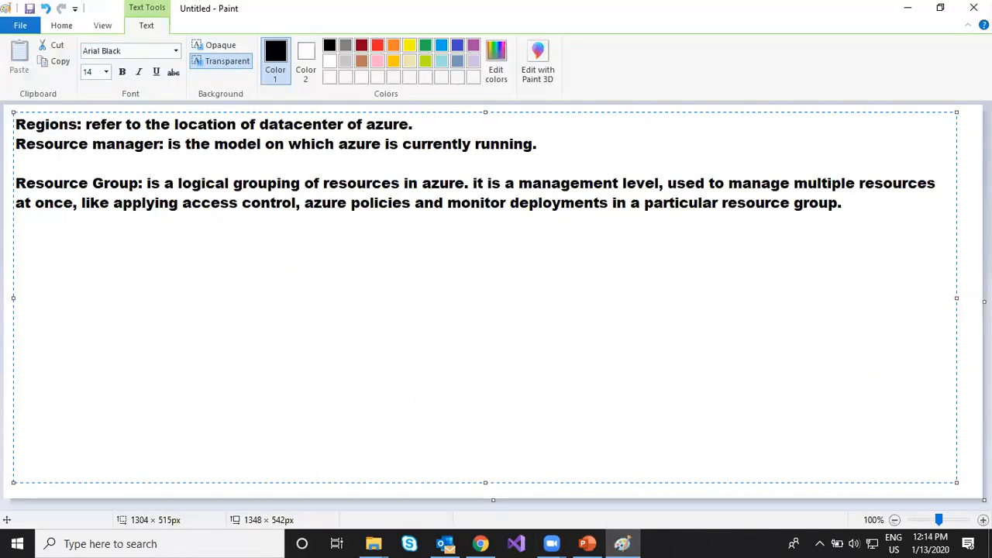
text(Resource Locks: )
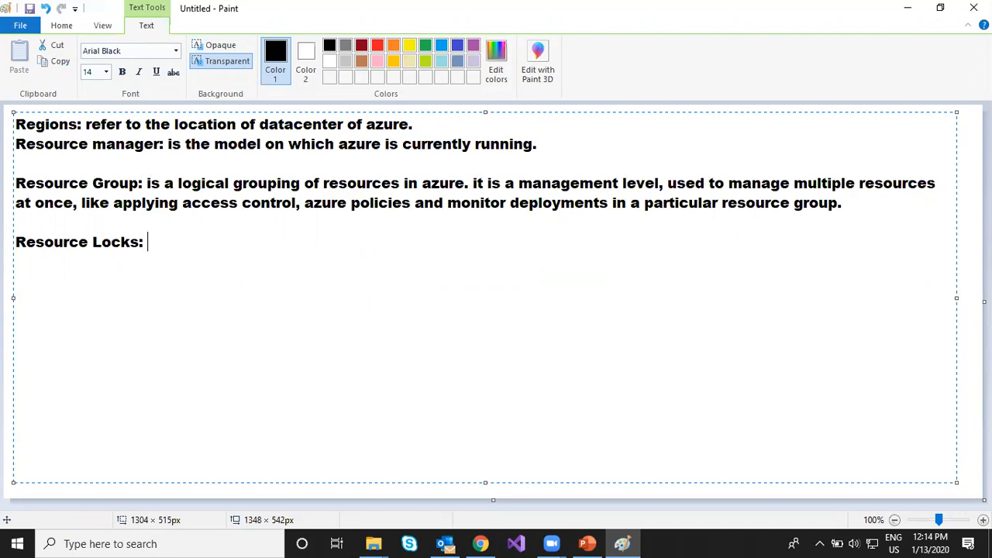
text(to prevent acc)
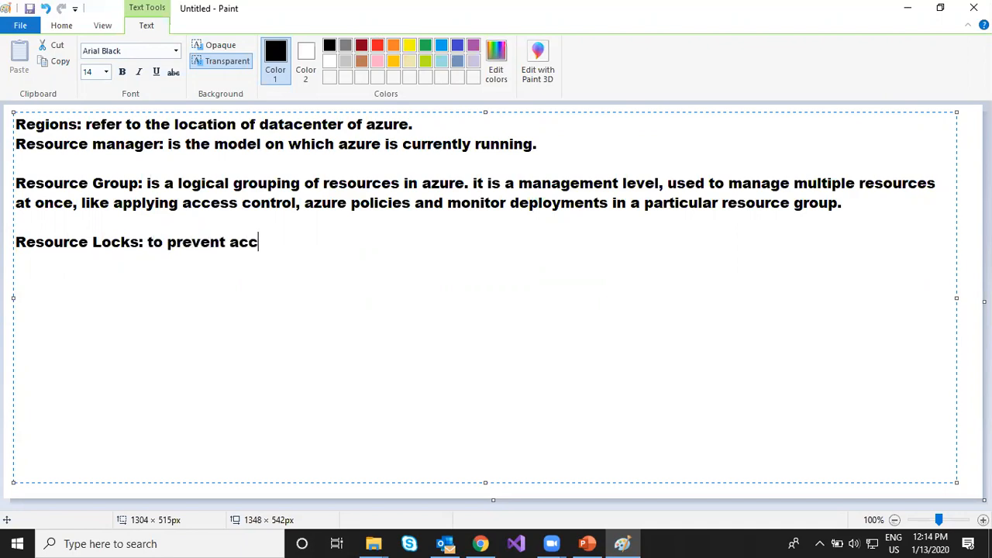
text(idental deleti)
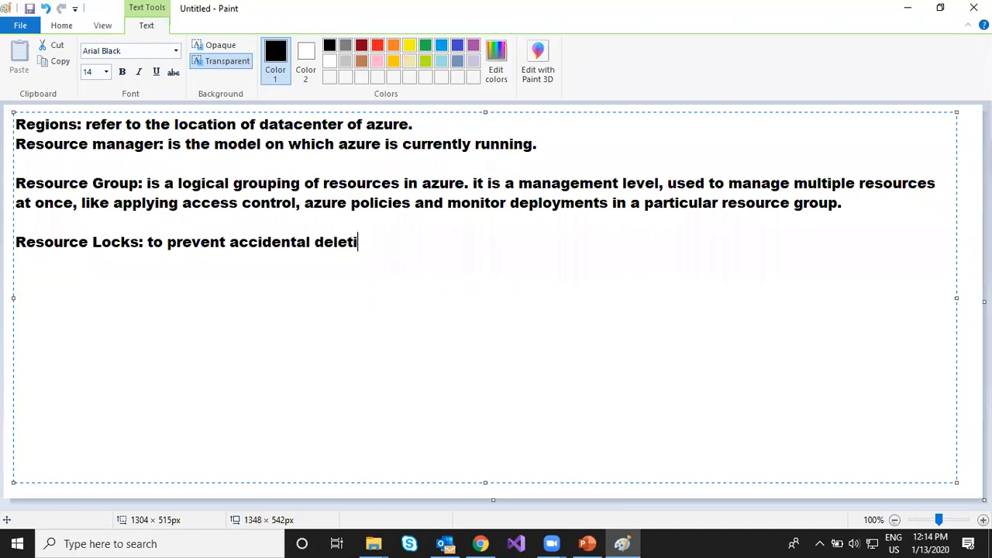
text(on or mo)
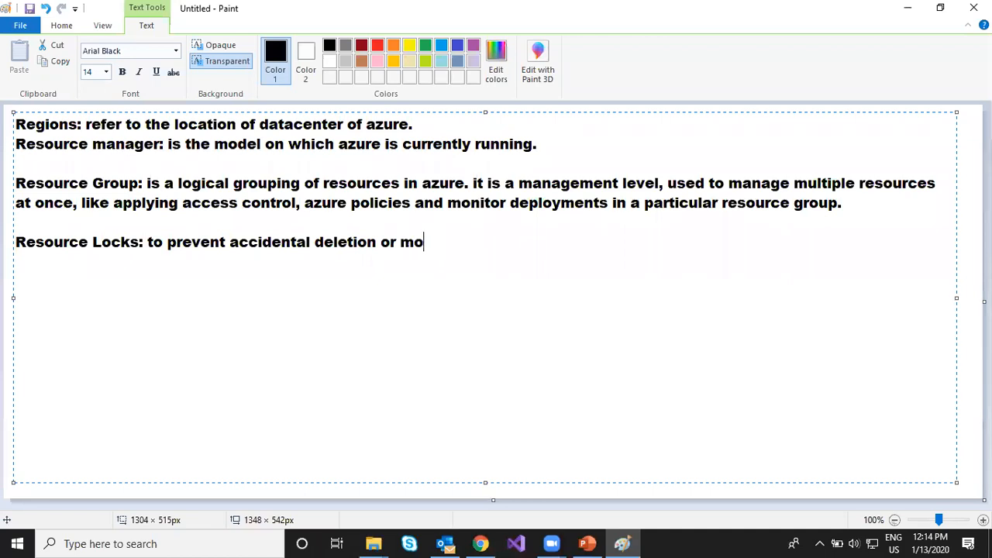
text(dification o)
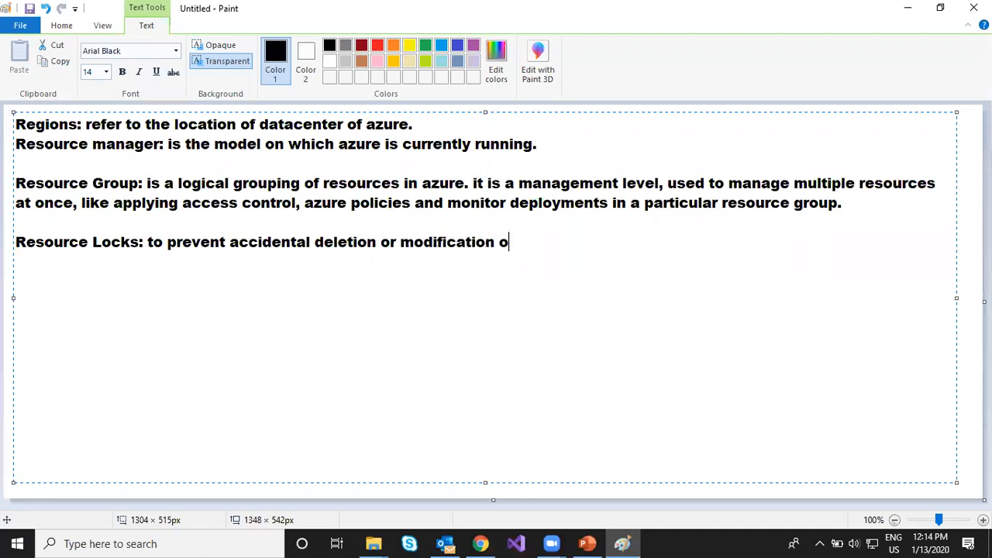
text(f reso)
key(BackSpace)
text(sources. 2 type)
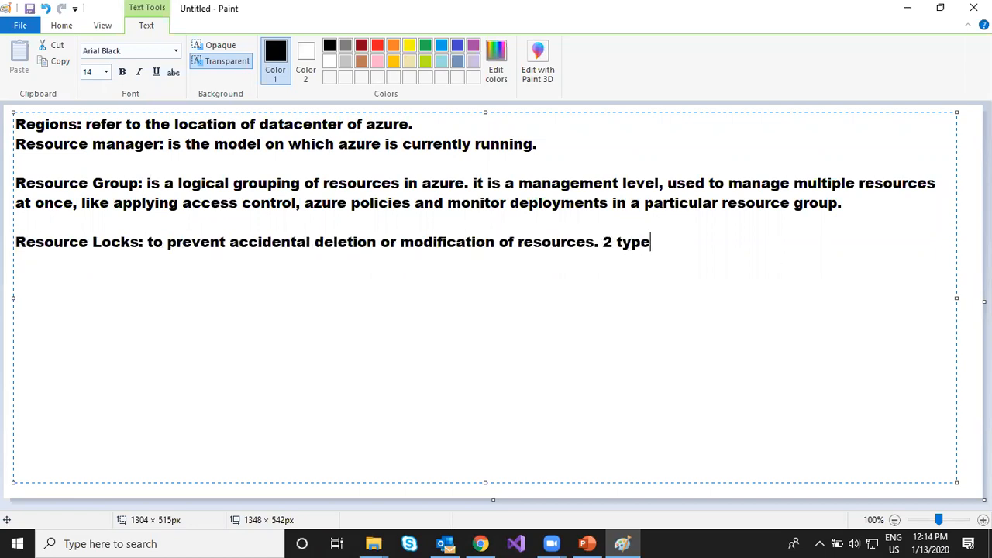
text(s of lo)
- Continue the Resource Locks definition with "2 types of locks: 1. Delete 2. Read-only"
key(BackSpace)
text(locks: 1. Delete)
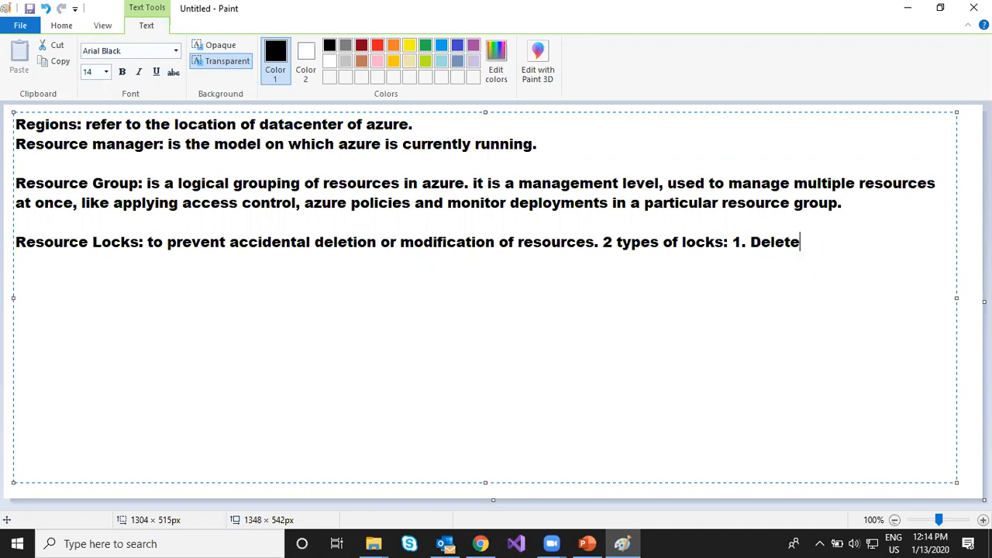
text(  2. Read-only)
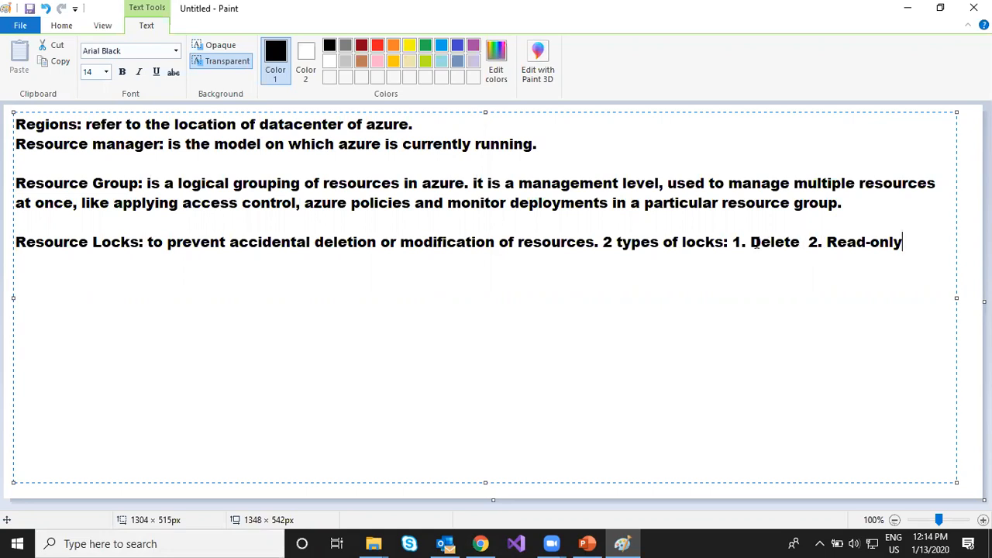
click(734, 242)
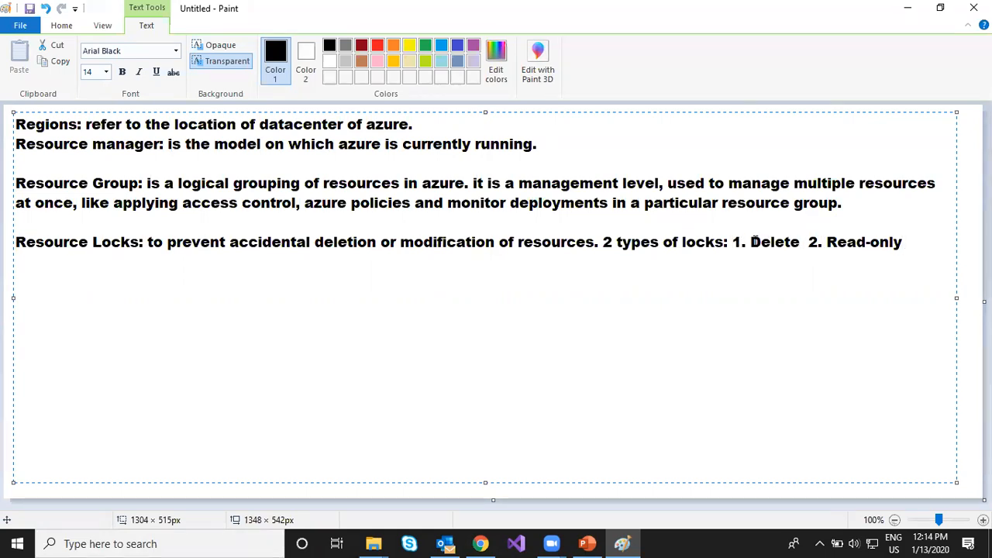
- Move the lock types onto a new line and extend the Delete entry with ": you cannot delete the particular resource/group"
key(Return)
key(Right)
key(Right)
key(Right)
key(Right)
key(Right)
key(Right)
key(Right)
key(Right)
key(Right)
text(: you cannoy)
key(BackSpace)
key(BackSpace)
text(t delete the particular )
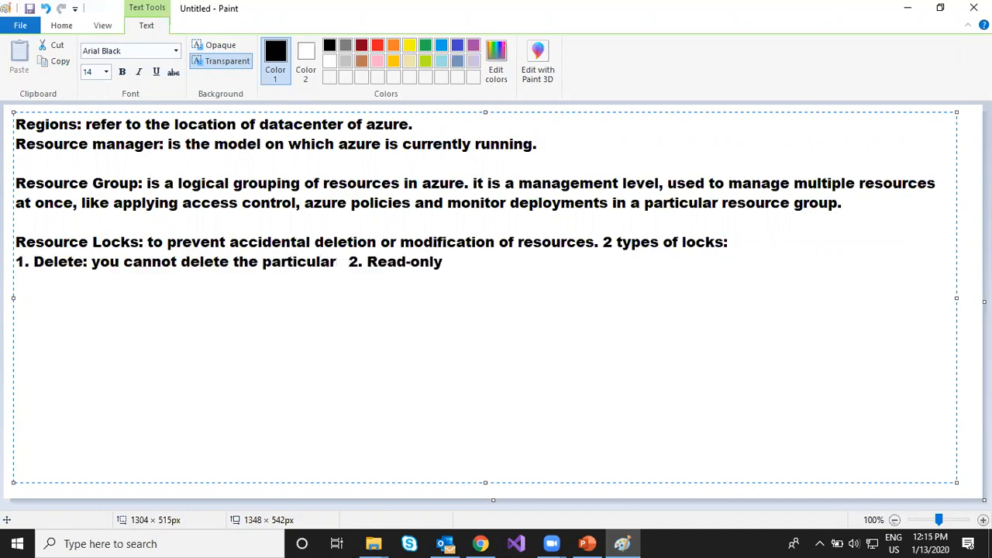
text(resor)
key(BackSpace)
text(urce/)
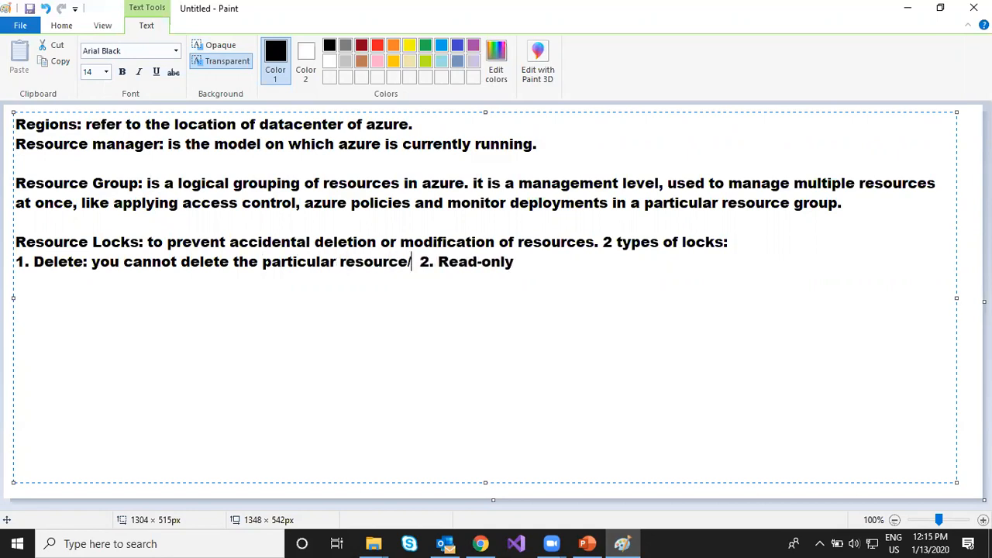
text(group)
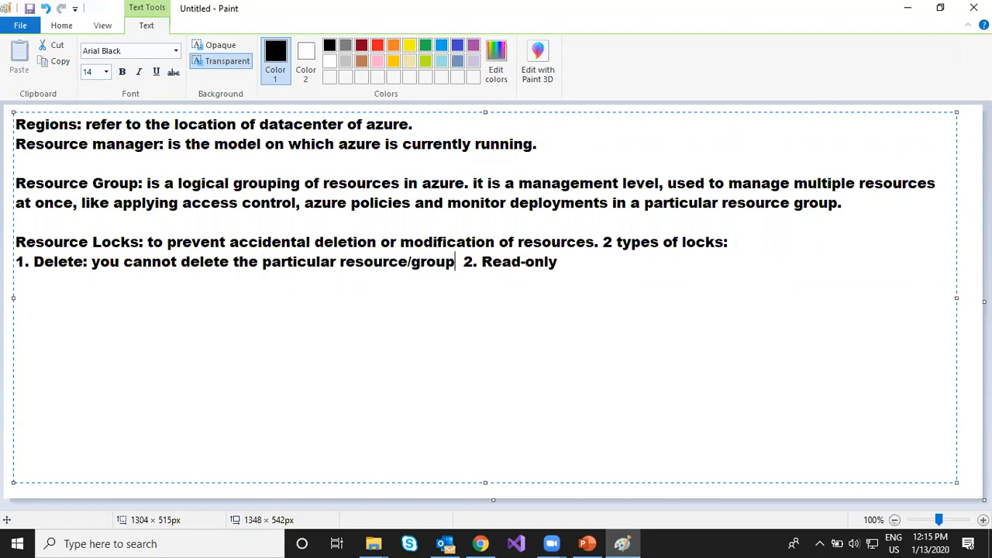
- Put "2. Read-only" on its own line without leading spaces and append " : cannot modify or even delete the"
key(Return)
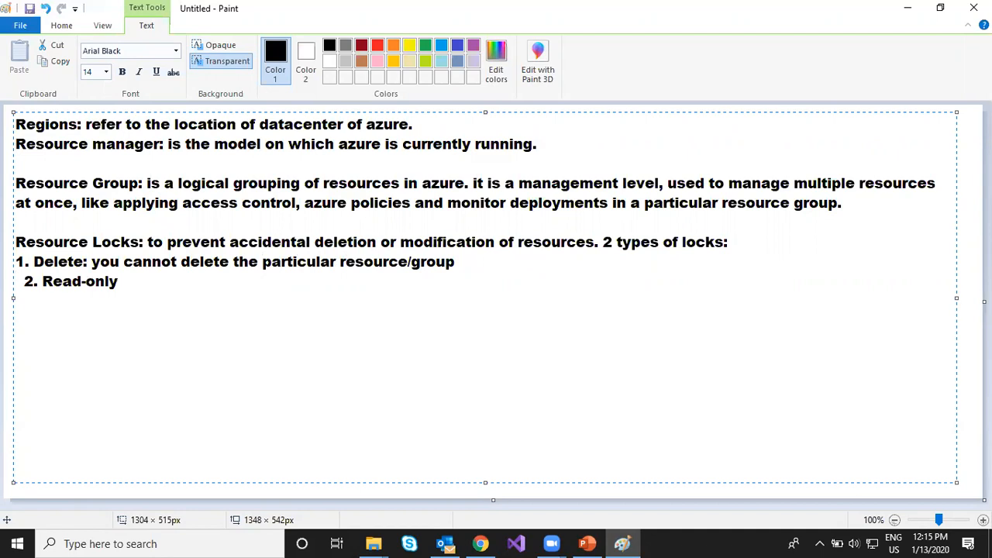
key(Delete)
key(Delete)
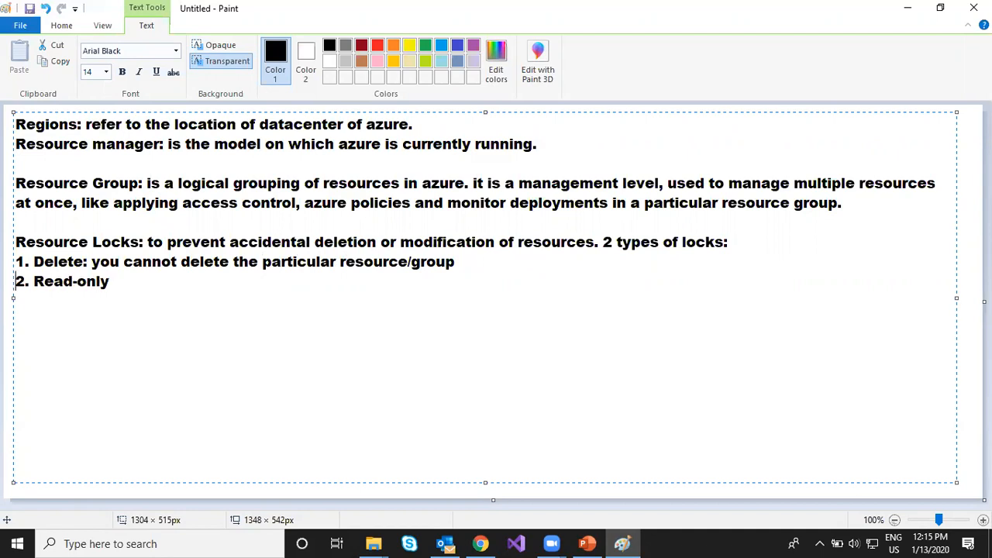
key(Right)
key(Right)
key(Right)
key(Right)
key(Right)
key(Right)
key(Right)
key(Right)
key(Right)
key(Right)
key(Right)
text(:)
text(cannot modif)
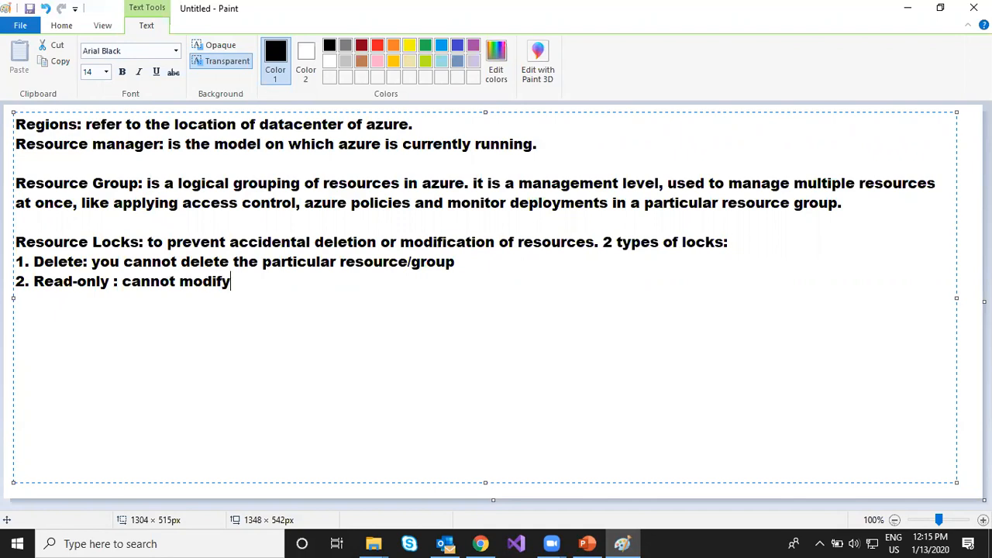
text(y or even delete )
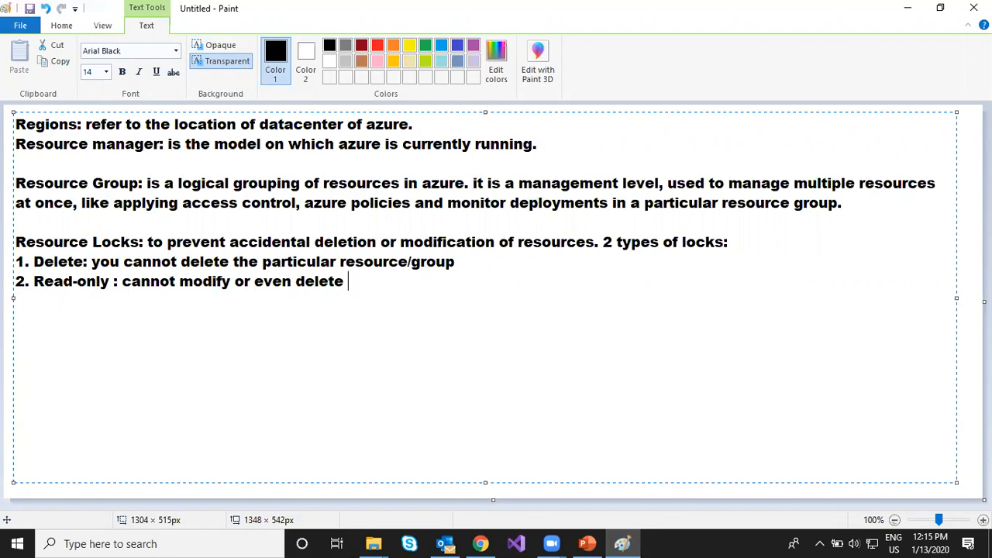
text(the)
- Copy "particular resource/group" from the Delete line to the end of the Read-only line and finish it with a period
drag(262, 262, 457, 264)
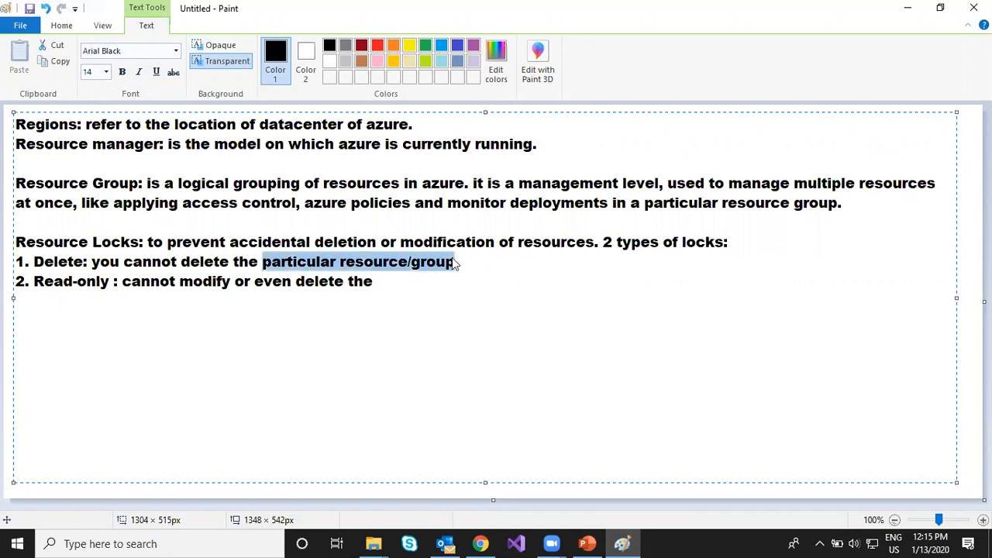
key(ctrl+c)
click(445, 278)
key(ctrl+v)
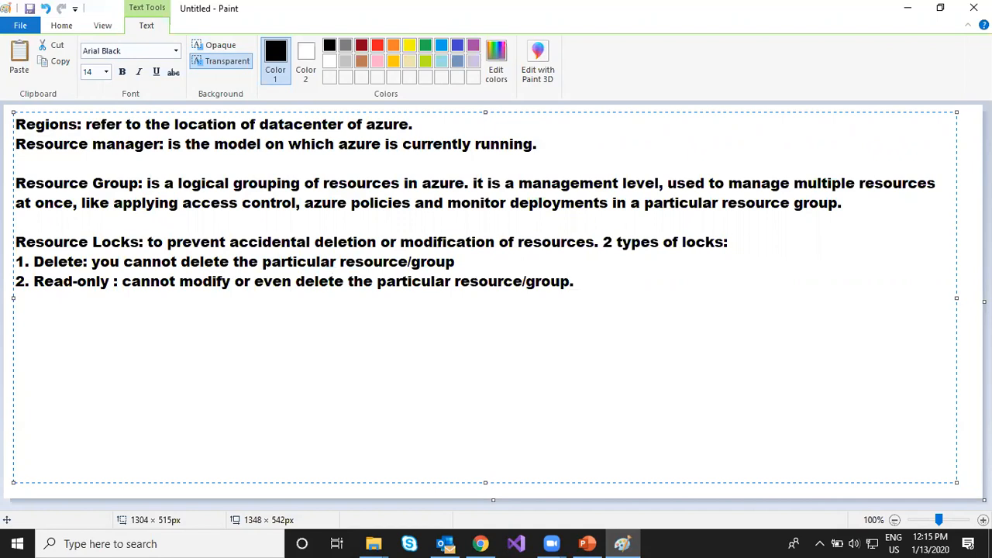
- Switch to the Azure portal and open the locks of the Hcl103rg resource group
click(482, 544)
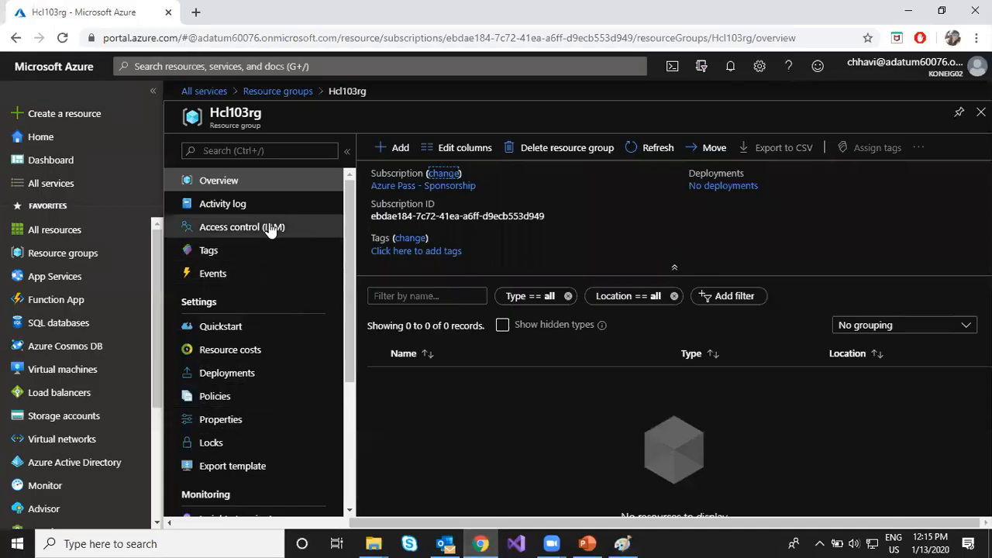
click(278, 91)
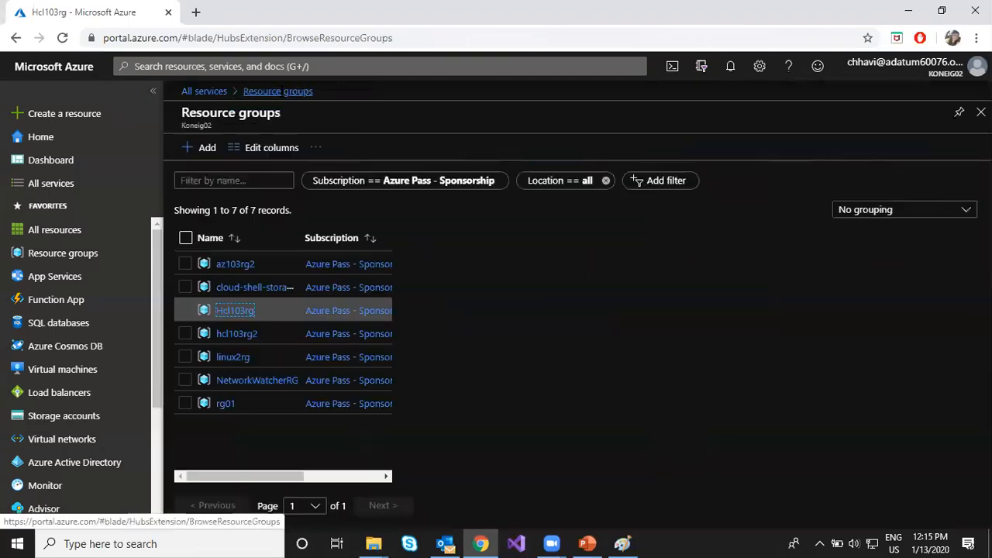
click(233, 315)
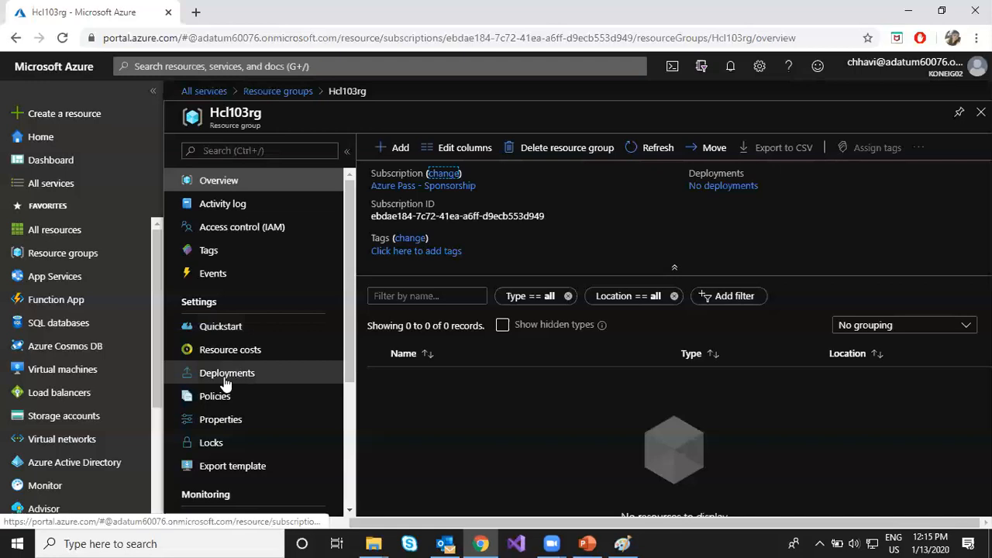
click(217, 447)
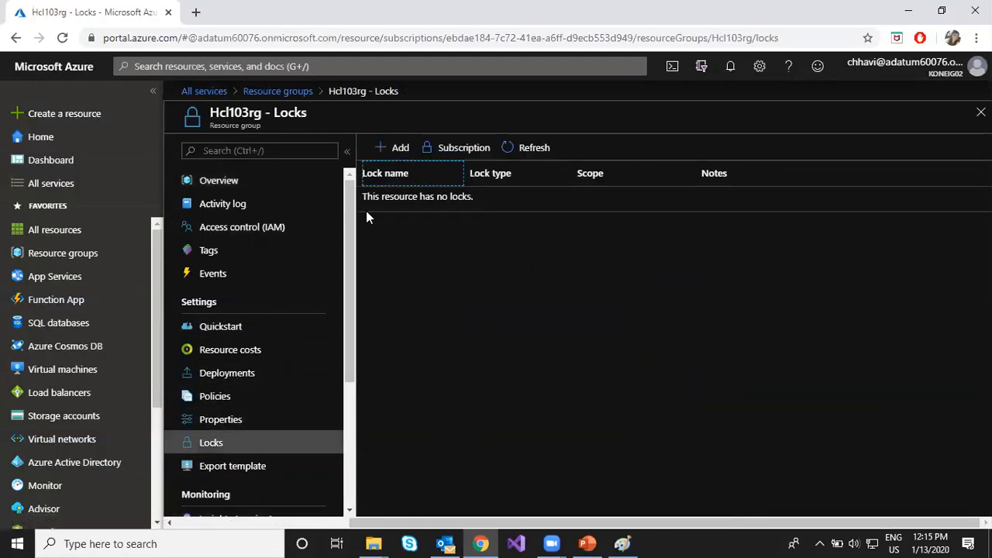
- Add a lock named "nodele" of type Delete to the Hcl103rg resource group
click(379, 148)
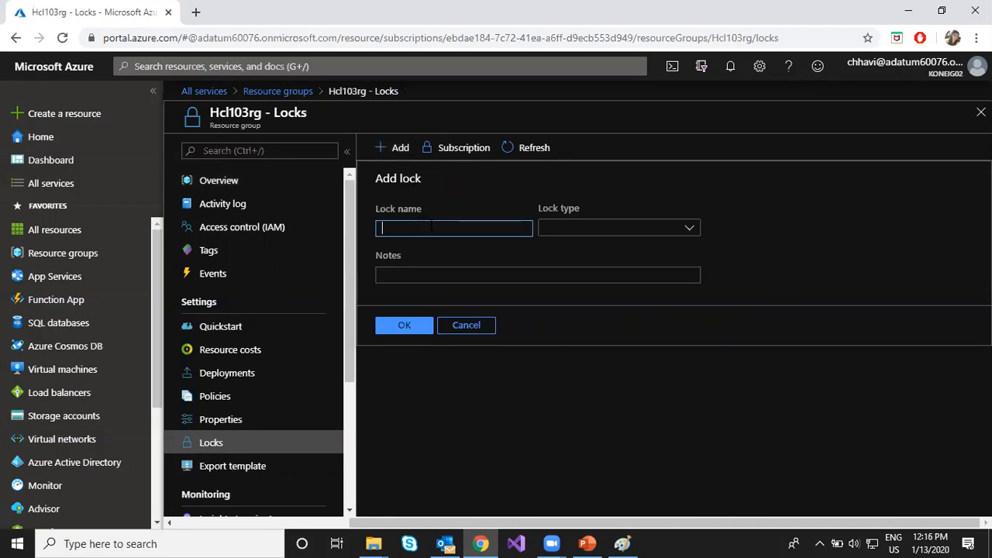
text(nodele)
click(572, 231)
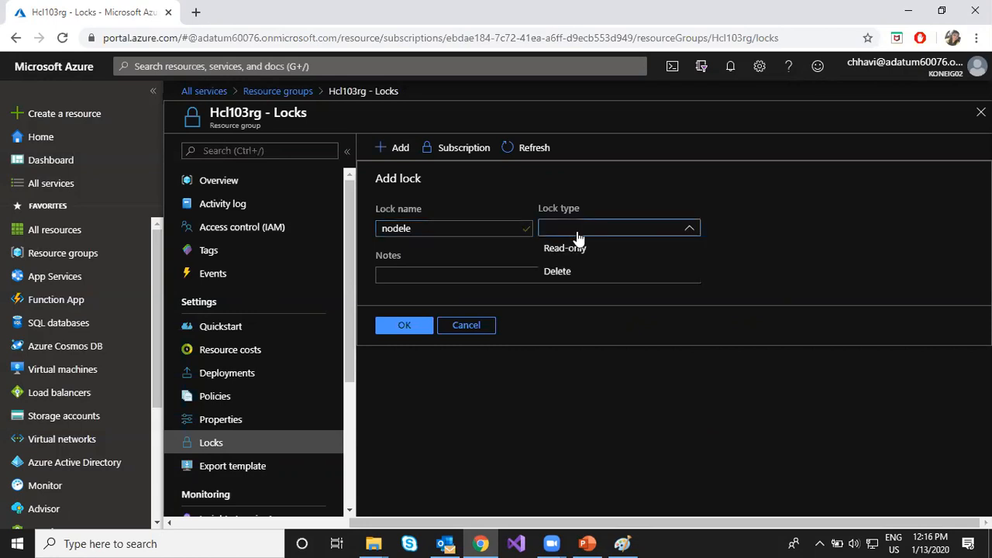
click(576, 272)
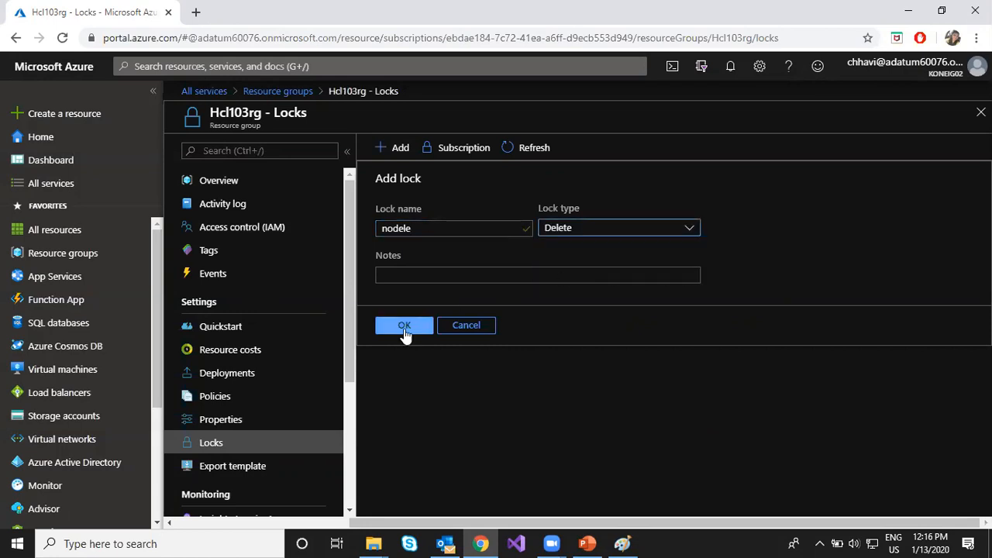
click(404, 327)
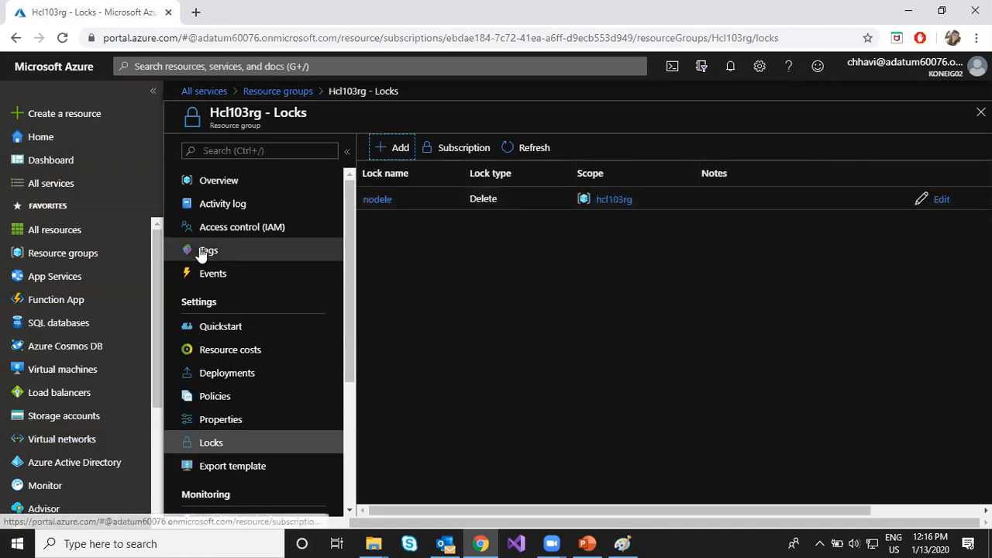
- Try to delete the Hcl103rg resource group from its overview, confirming with its copied name
click(238, 189)
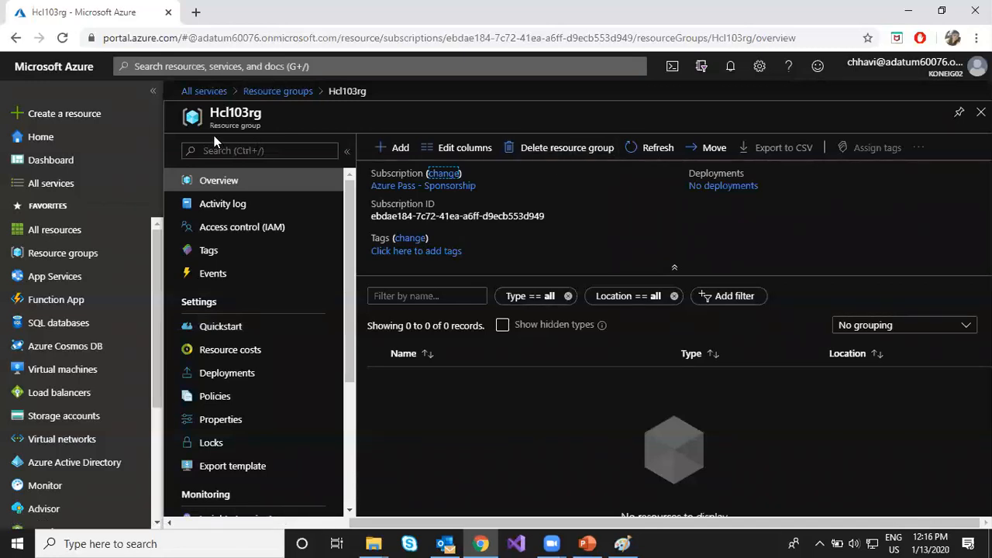
drag(211, 112, 261, 114)
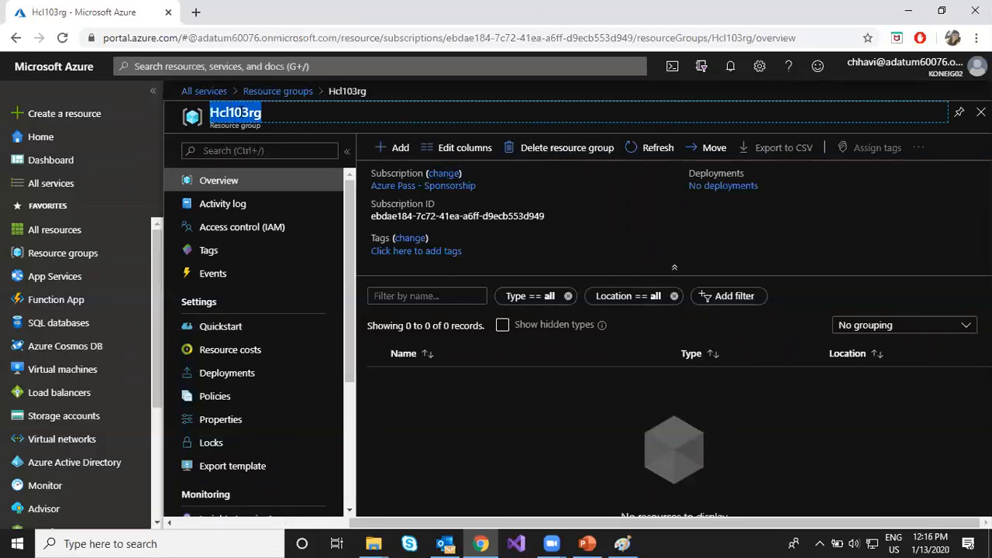
right_click(237, 113)
click(264, 126)
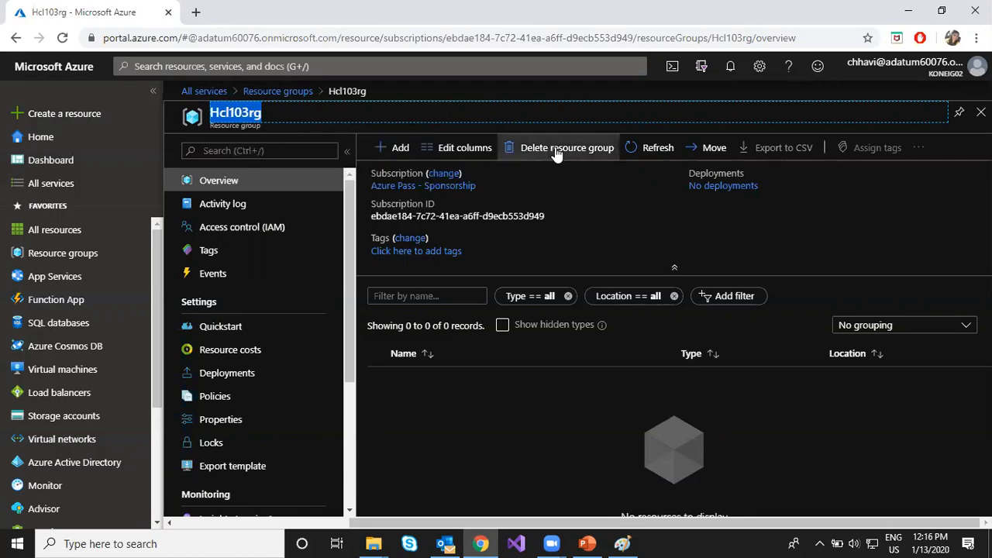
click(558, 148)
right_click(671, 204)
click(706, 312)
click(629, 504)
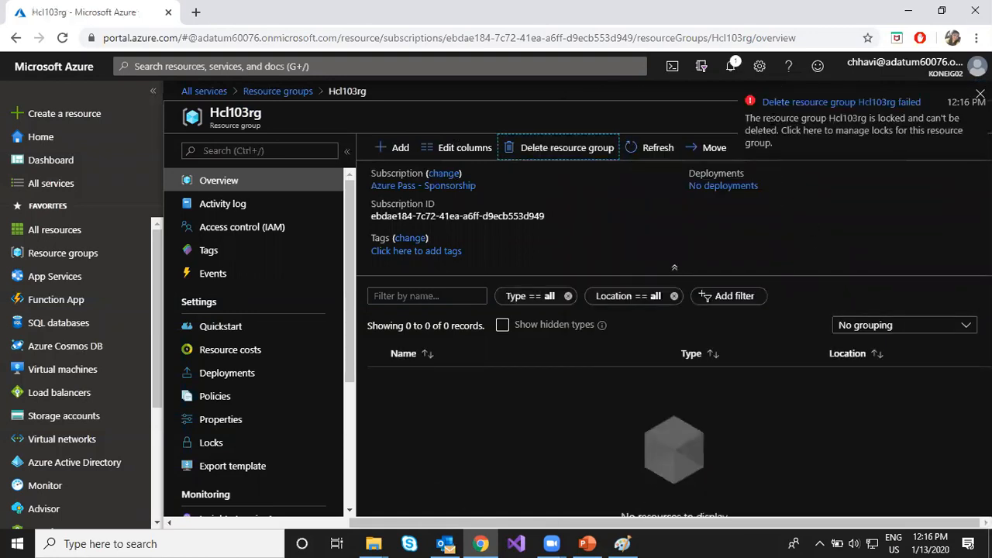
- Review the notification about the Hcl103rg deletion attempt, highlight its explanation, and close the notifications
click(730, 67)
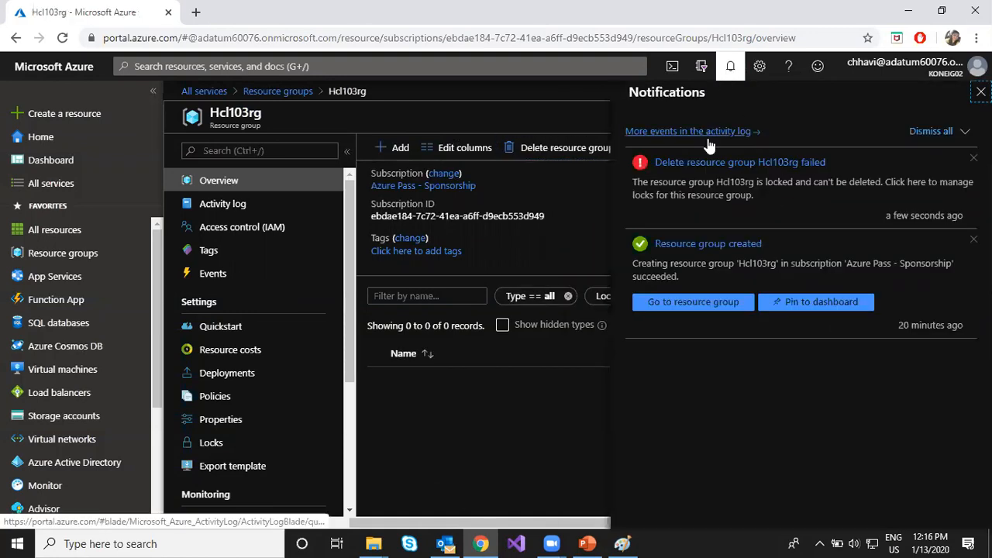
drag(689, 183, 897, 185)
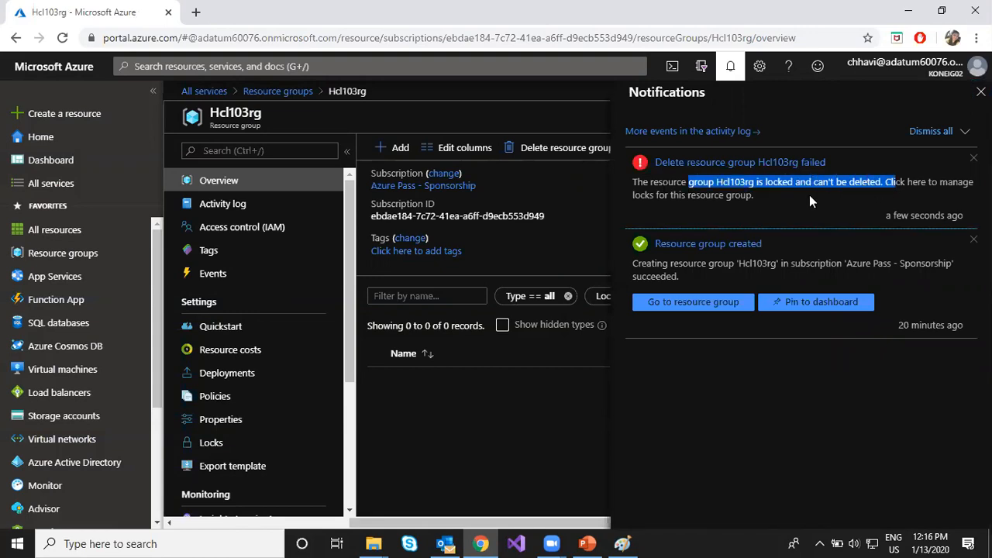
click(730, 66)
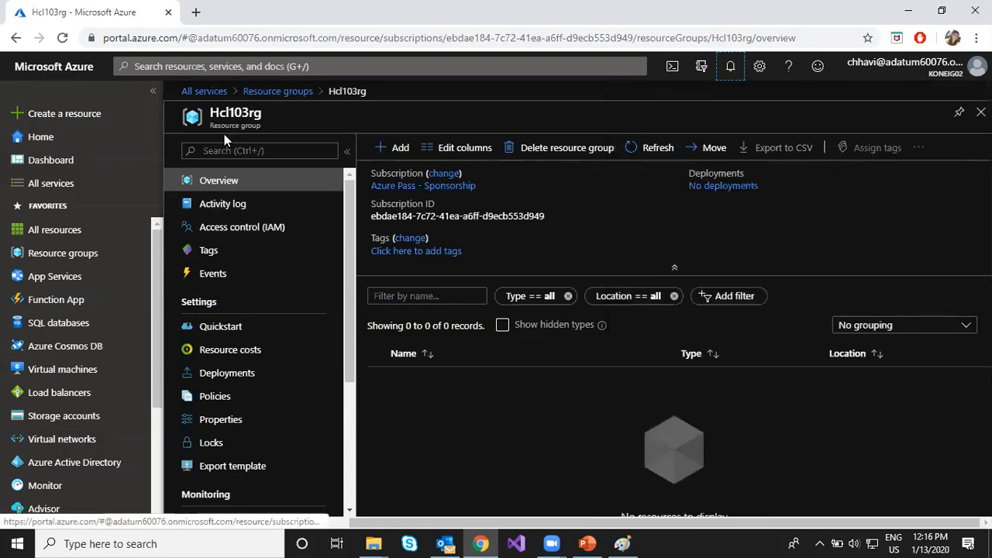
- Revisit Hcl103rg from the resource group list, then open the locks of the hcl103rg2 resource group
click(279, 91)
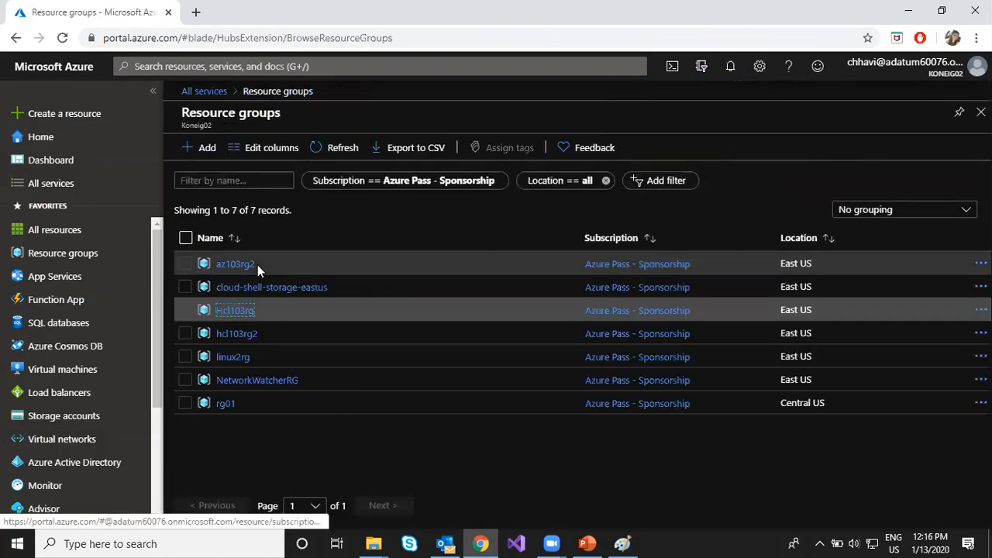
click(230, 312)
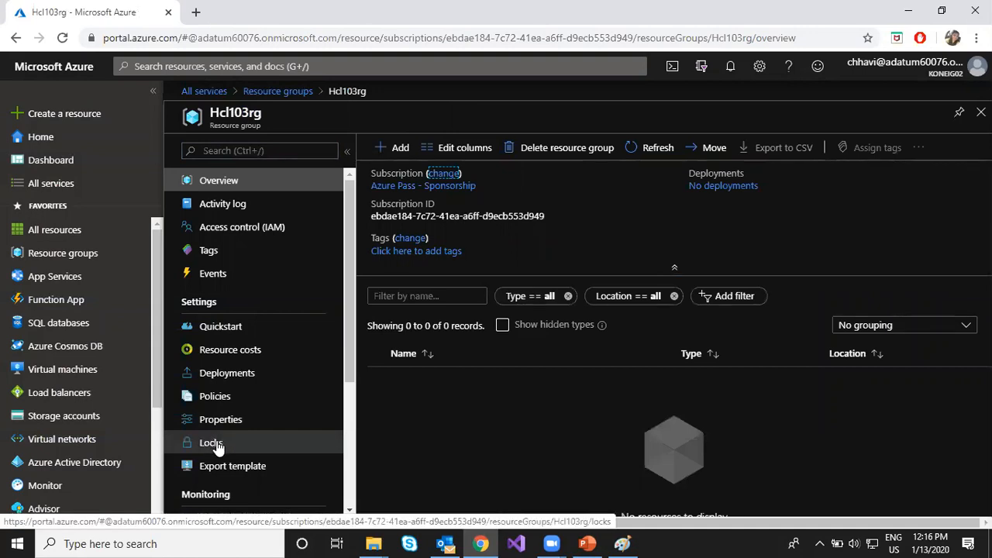
click(295, 91)
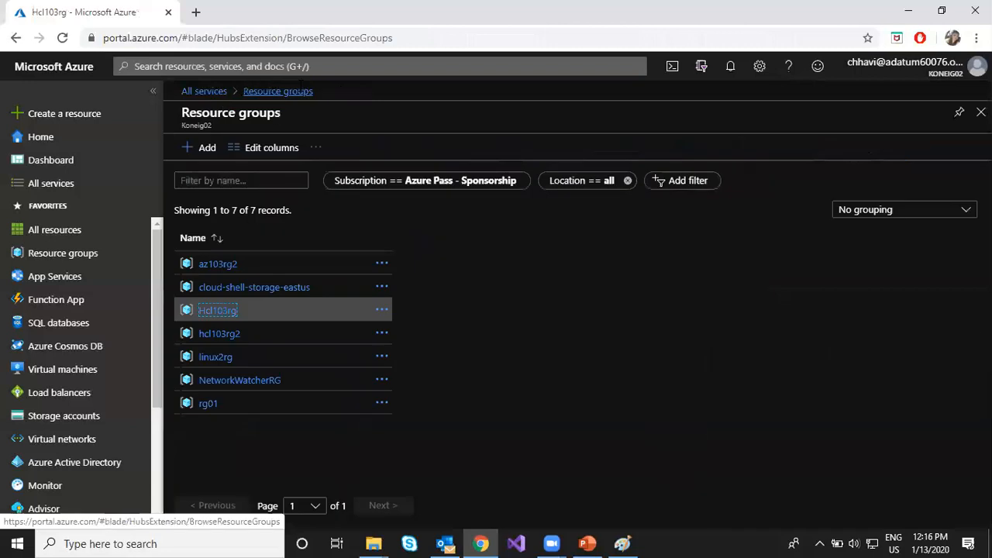
click(236, 334)
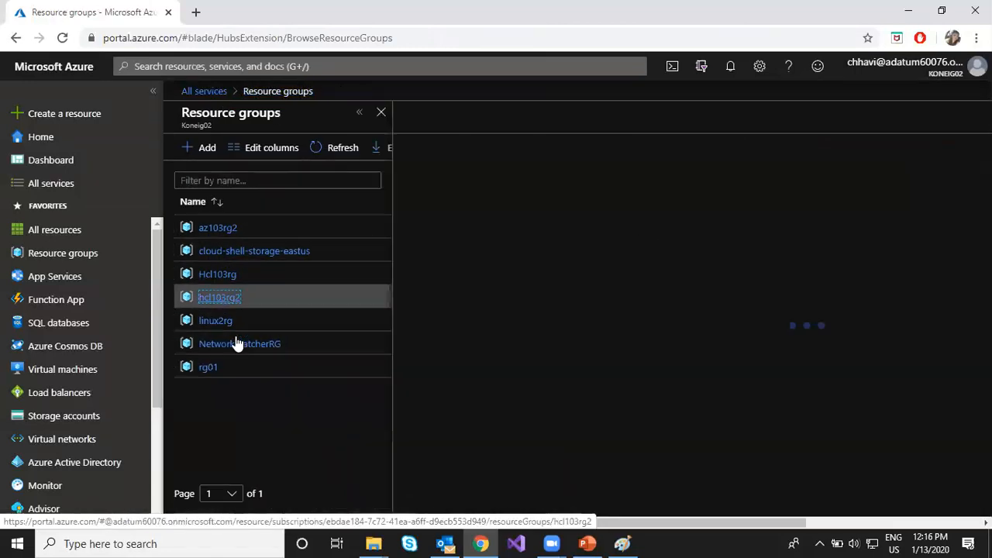
click(221, 442)
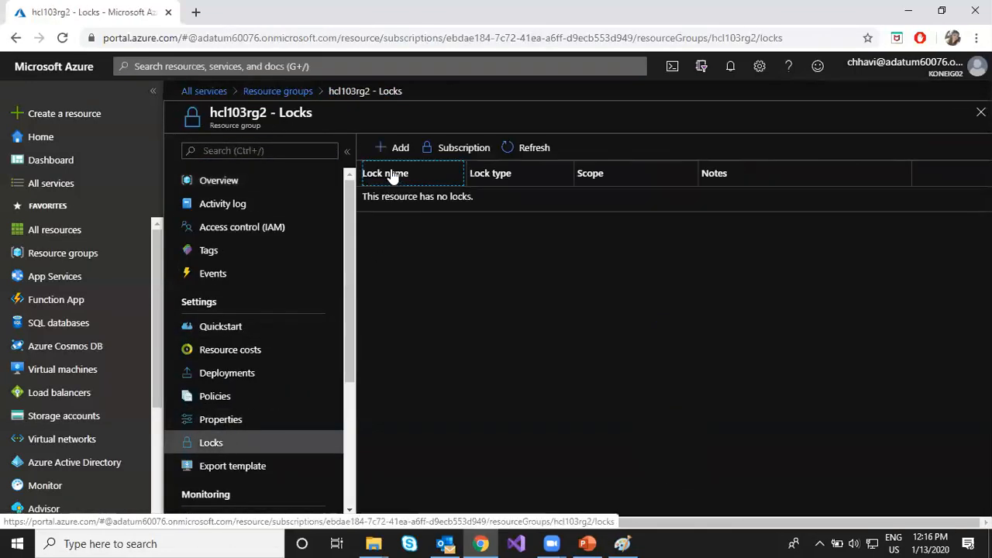
- Show the lock type options for a new hcl103rg2 lock, close without creating it, and switch to PowerPoint
click(395, 149)
click(616, 227)
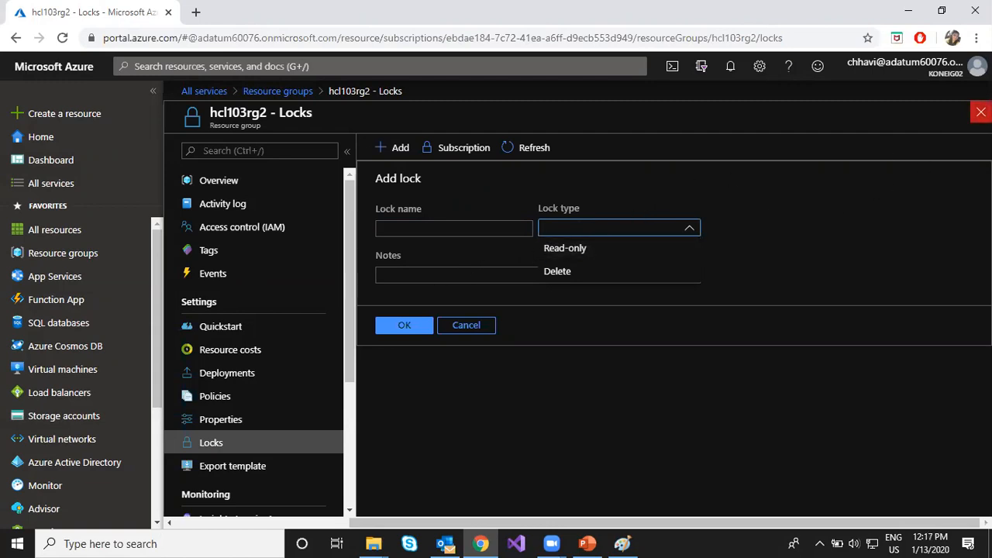
click(981, 112)
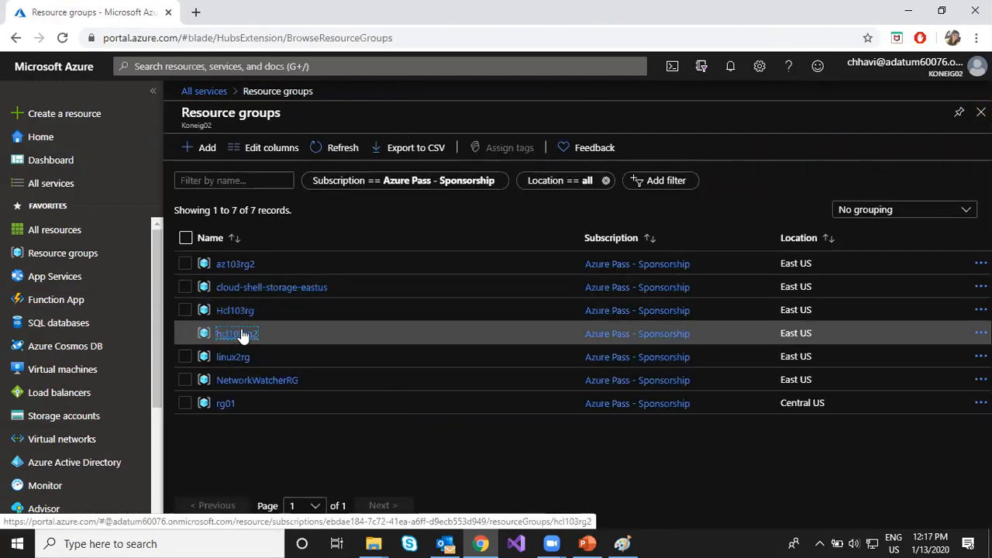
click(587, 542)
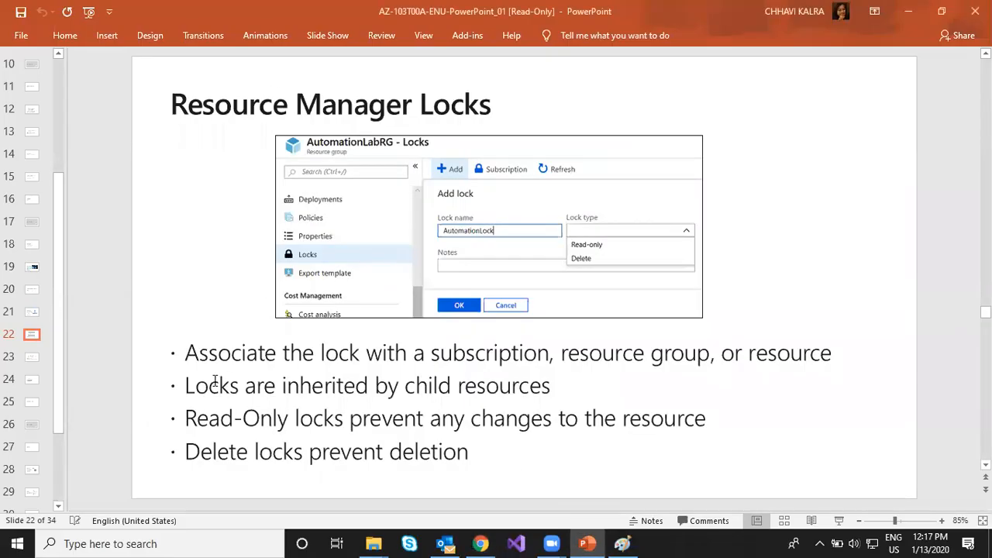